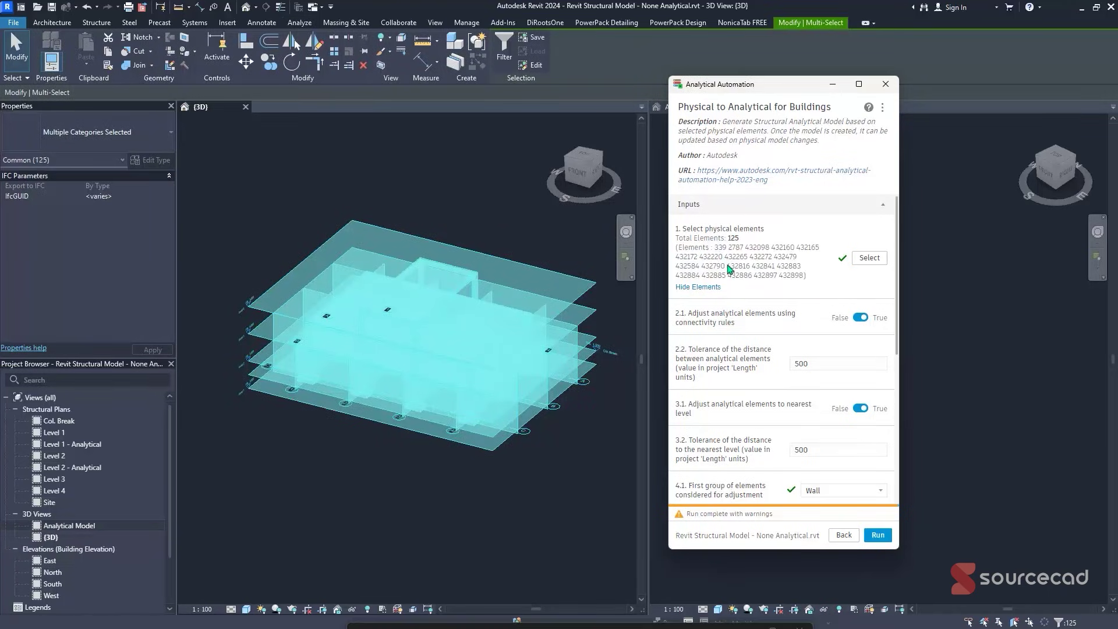
# - Run the Physical to Analytical for Buildings script with the already selected physical elements
pyautogui.scroll(-1, 774, 322)
pyautogui.click(884, 538)
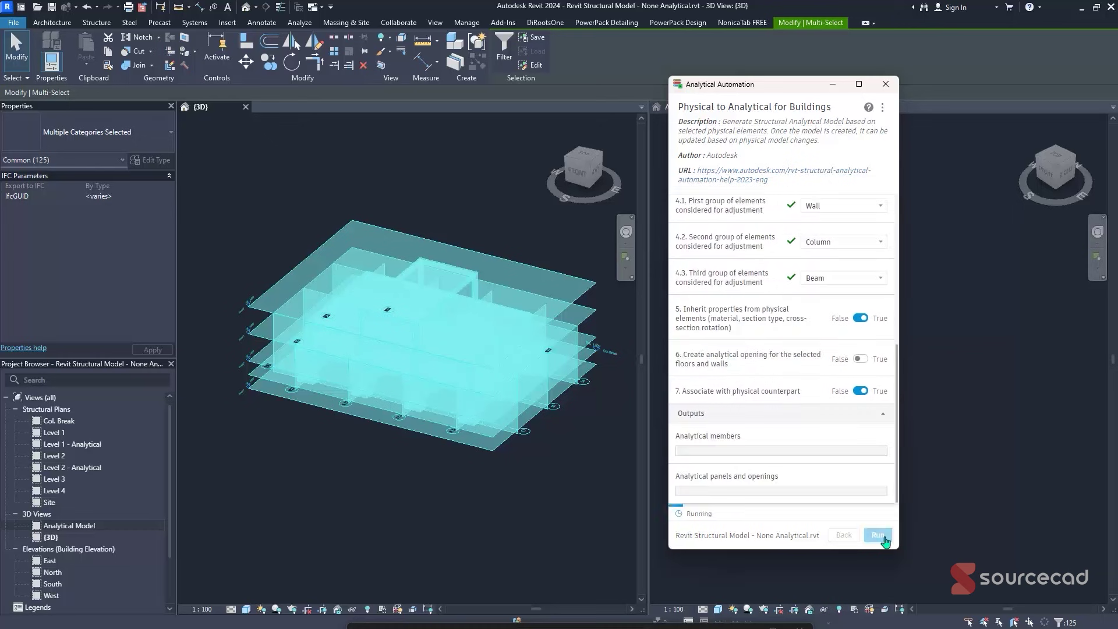
pyautogui.scroll(-3, 844, 313)
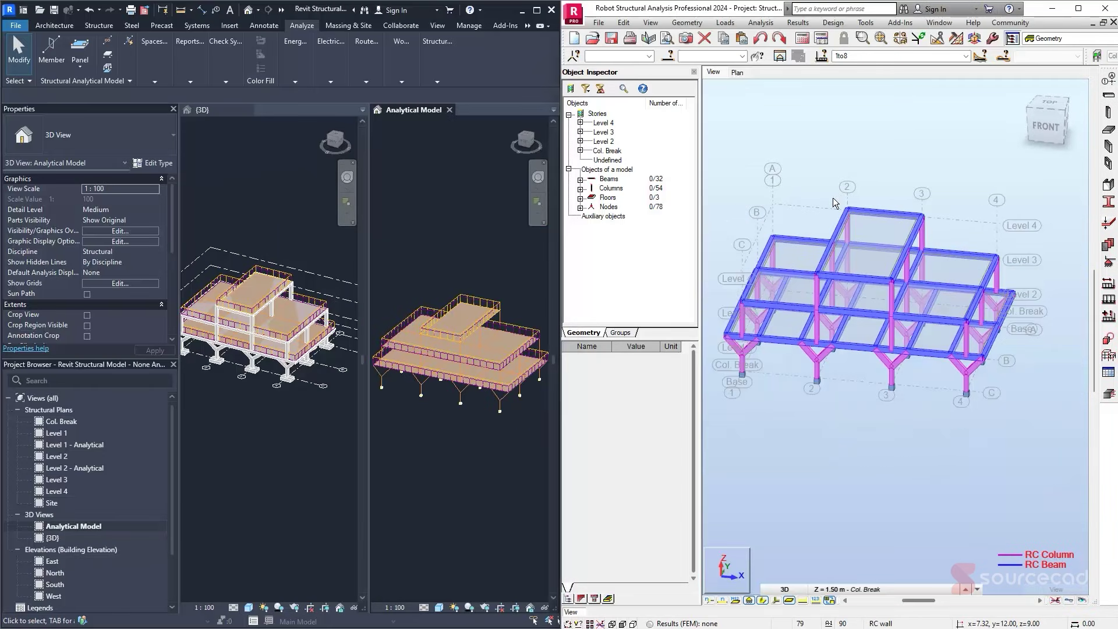
pyautogui.click(616, 89)
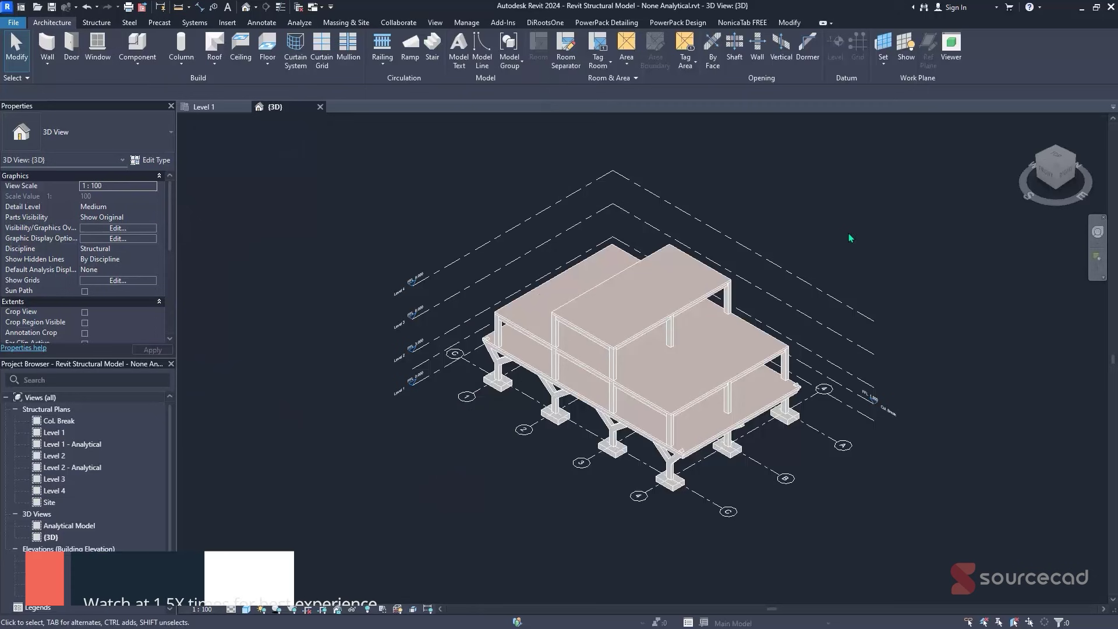
pyautogui.keyDown('shift'); pyautogui.moveTo(848, 233); pyautogui.dragTo(798, 245, button='middle'); pyautogui.keyUp('shift')
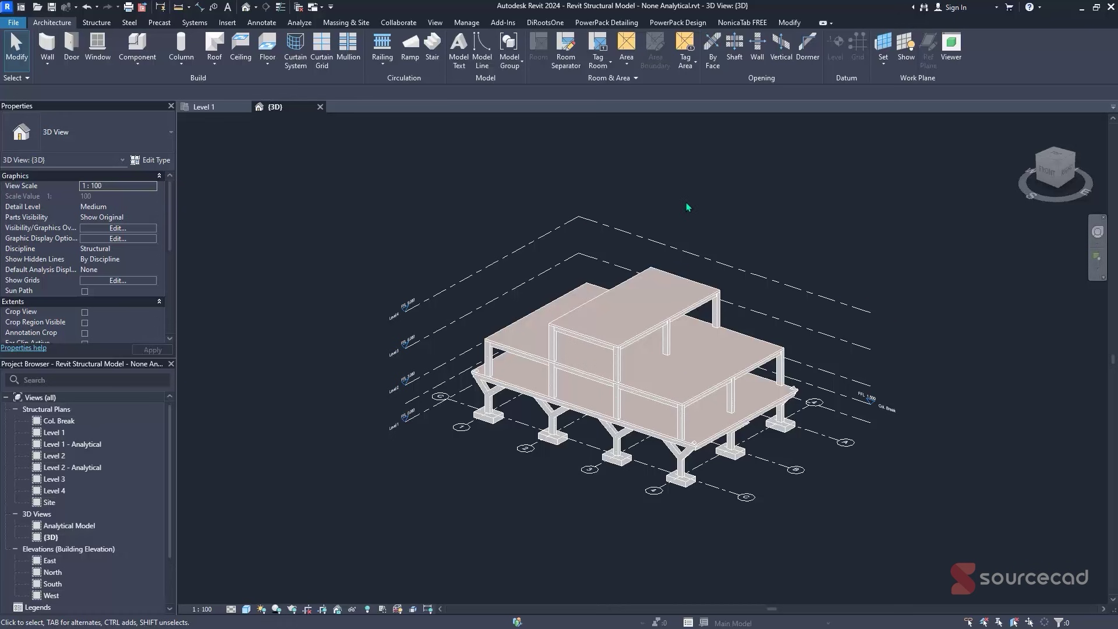
pyautogui.keyDown('shift'); pyautogui.moveTo(686, 207); pyautogui.dragTo(673, 88, button='middle'); pyautogui.keyUp('shift')
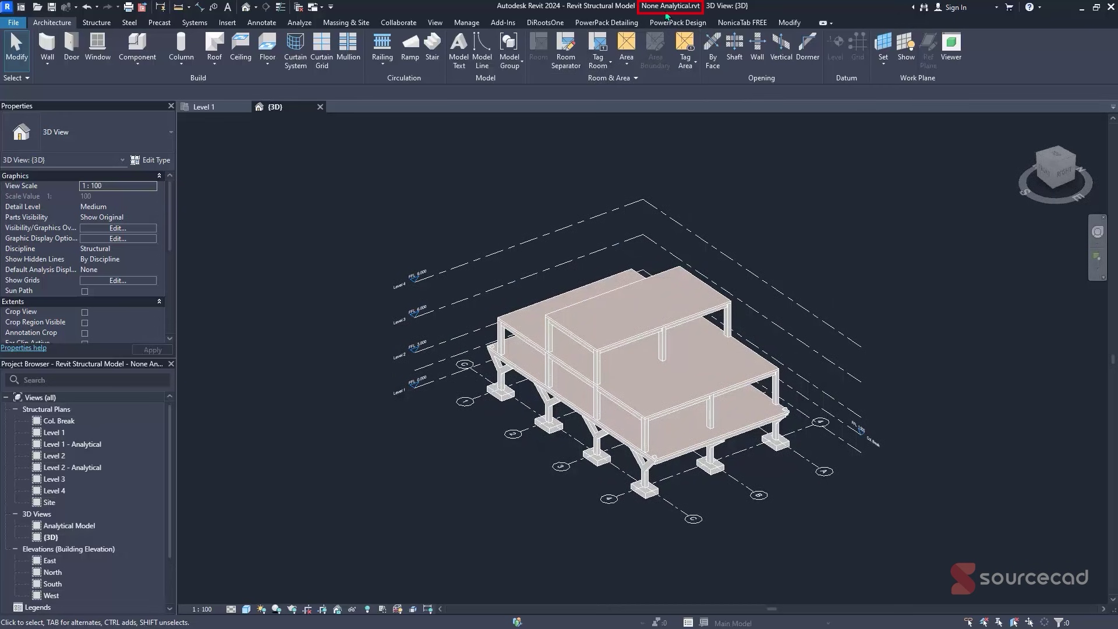
pyautogui.keyDown('shift'); pyautogui.moveTo(667, 16); pyautogui.dragTo(672, 19, button='middle'); pyautogui.keyUp('shift')
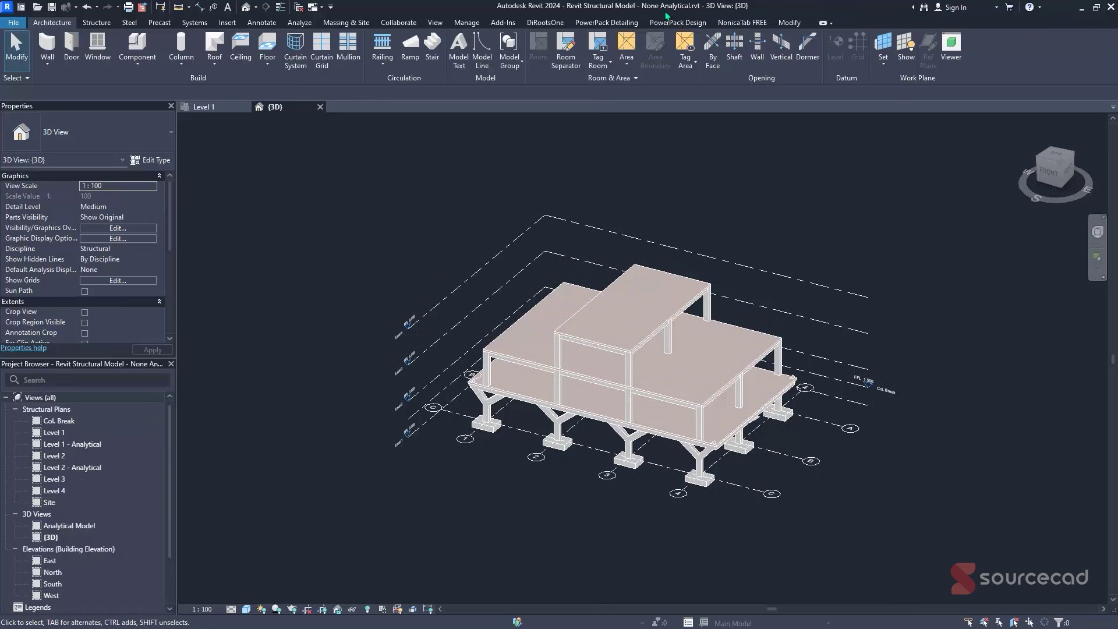
# - Open the Analytical Model 3D view and close the Level 1 plan view
pyautogui.doubleClick(74, 525)
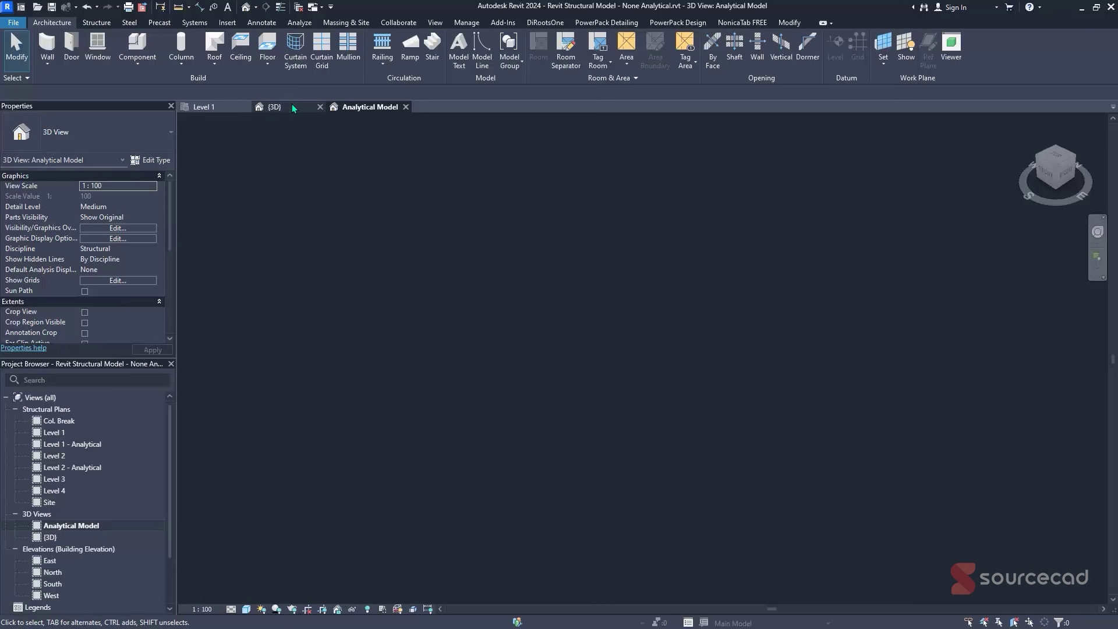
pyautogui.click(215, 110)
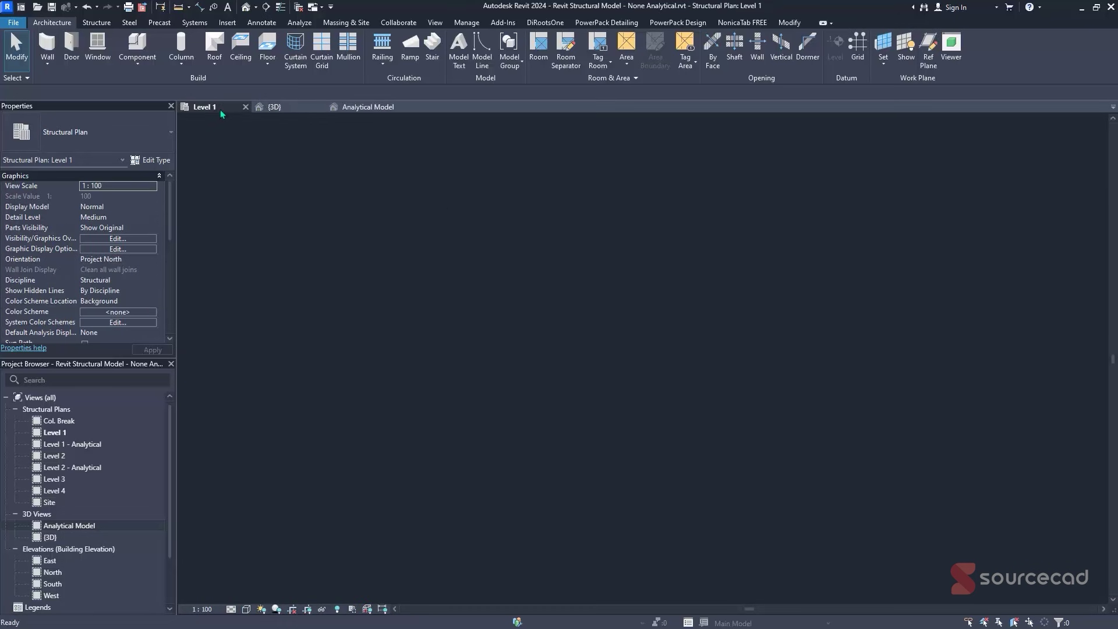
pyautogui.click(245, 107)
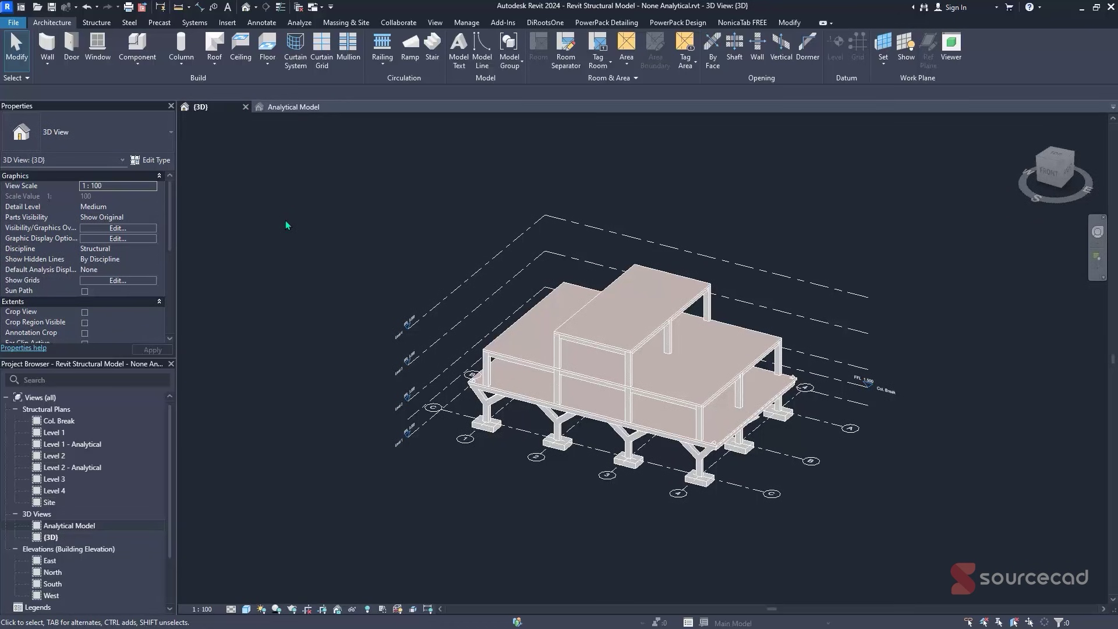
# - Tile the {3D} and Analytical Model views side by side and make the Analytical Model view active
pyautogui.press('w')
pyautogui.press('t')
pyautogui.scroll(-2, 285, 220)
pyautogui.moveTo(494, 261); pyautogui.dragTo(358, 260, button='middle')
pyautogui.click(789, 304)
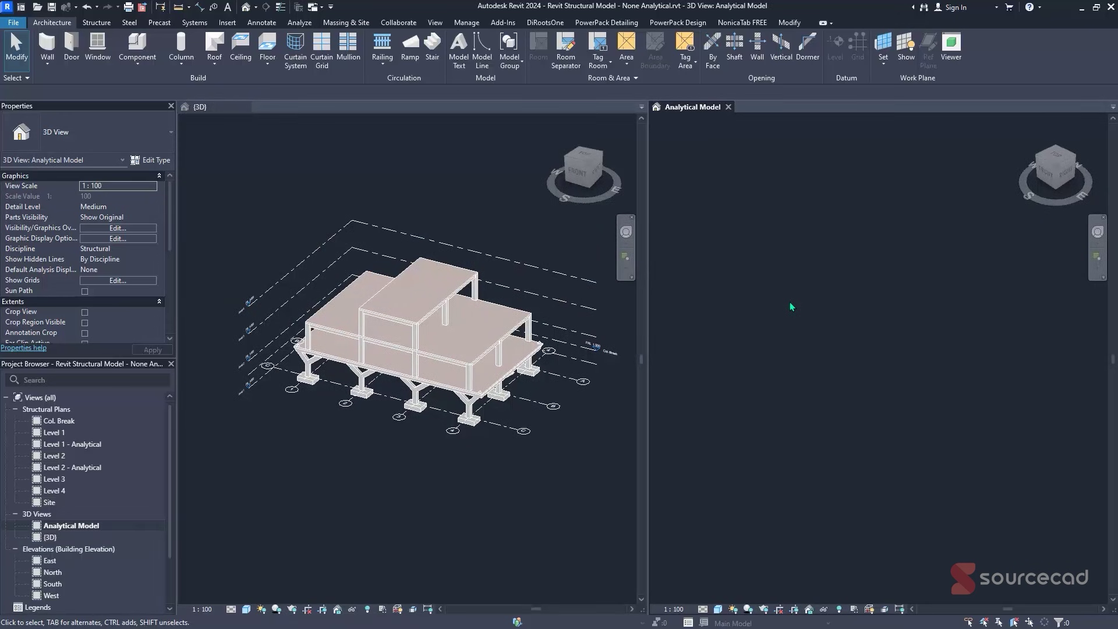
# - Open the Analytical Automation tool for the structural model
pyautogui.click(300, 23)
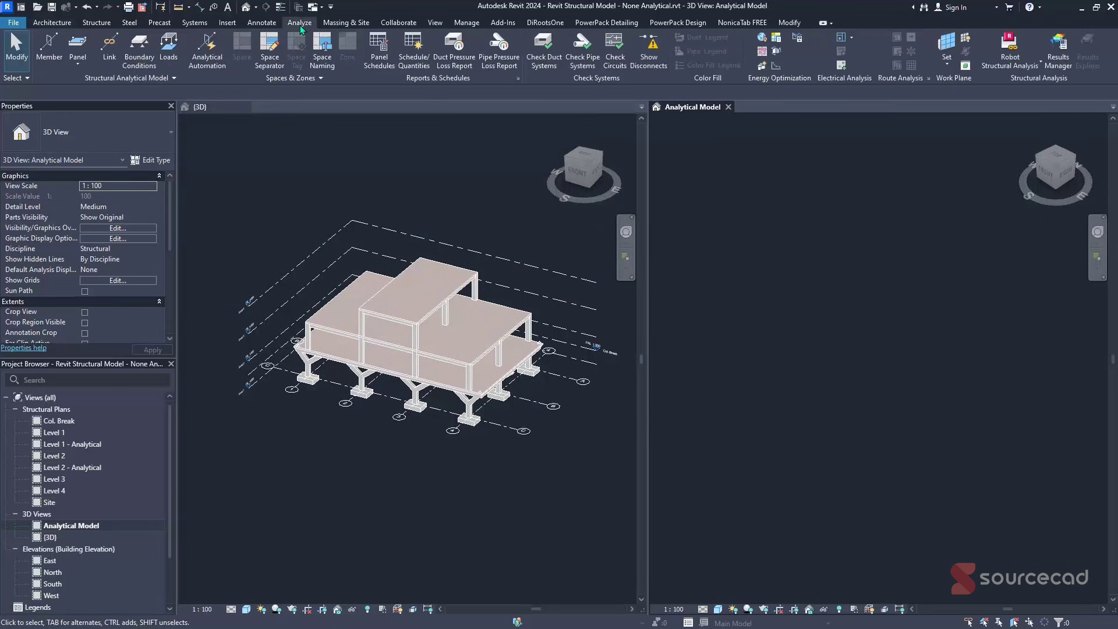
pyautogui.click(213, 52)
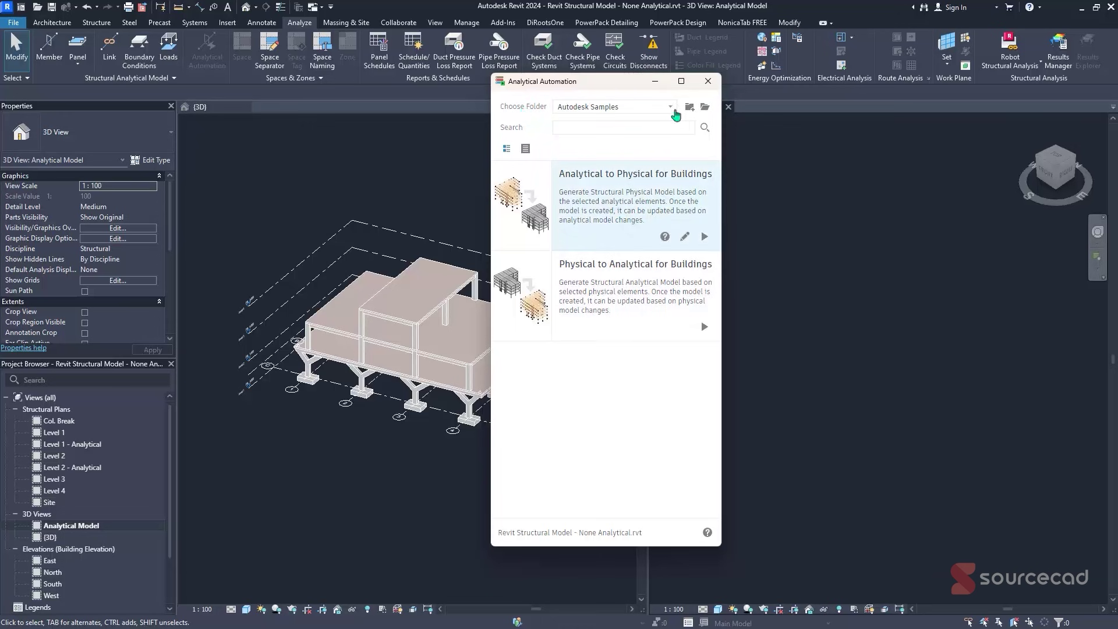
# - Check the managed script folders and the folder picker for adding a path, without adding any folder
pyautogui.click(690, 111)
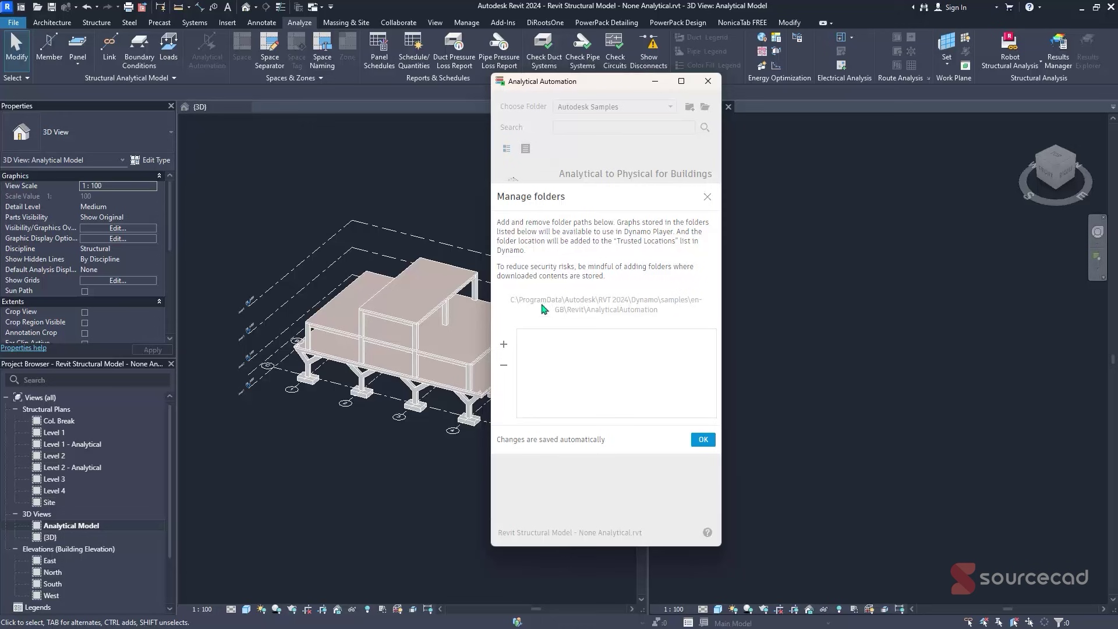
pyautogui.click(504, 346)
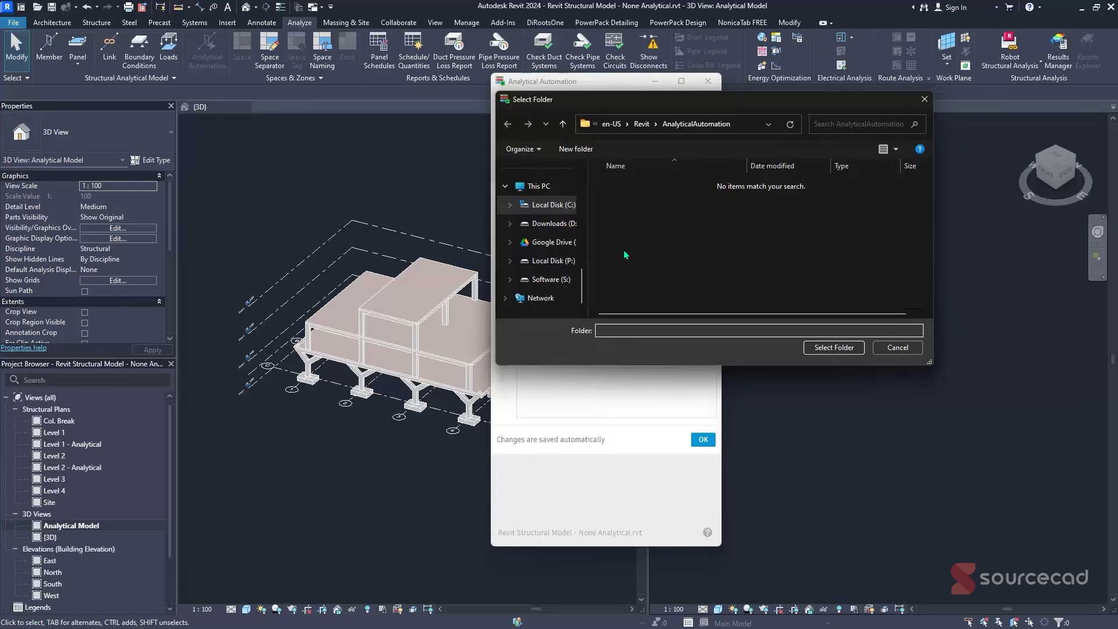
pyautogui.click(737, 123)
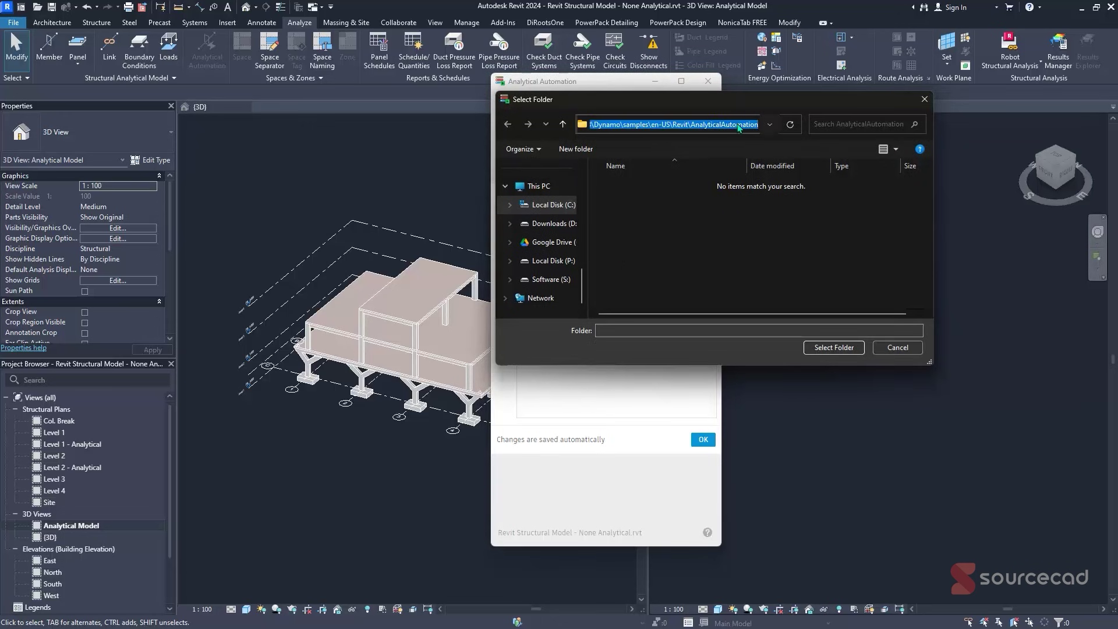
pyautogui.click(897, 348)
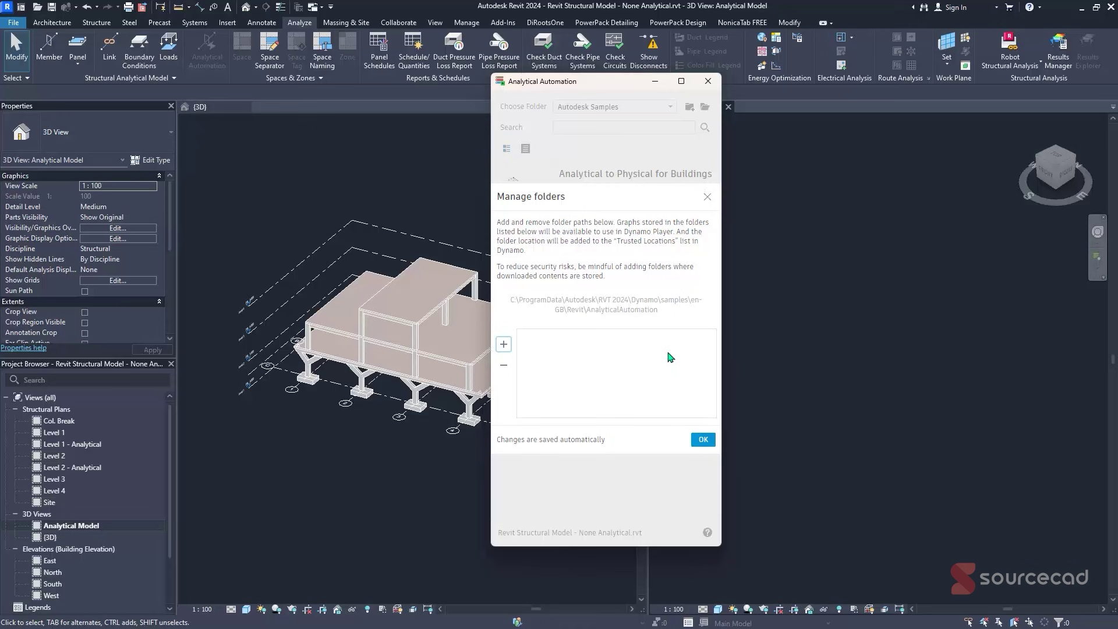
pyautogui.click(706, 198)
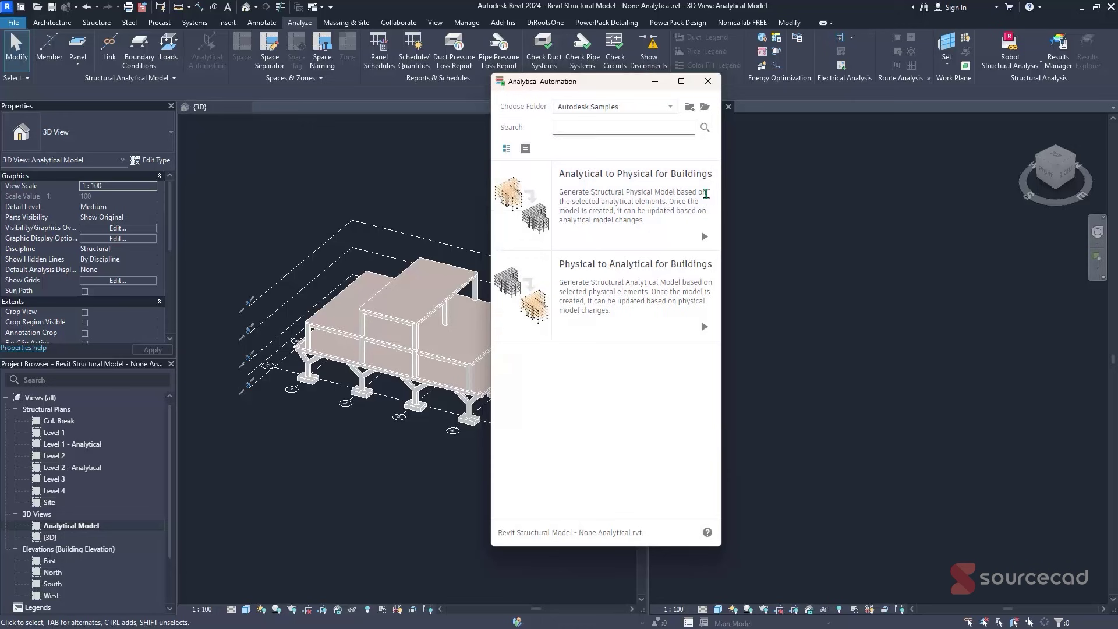
pyautogui.click(615, 128)
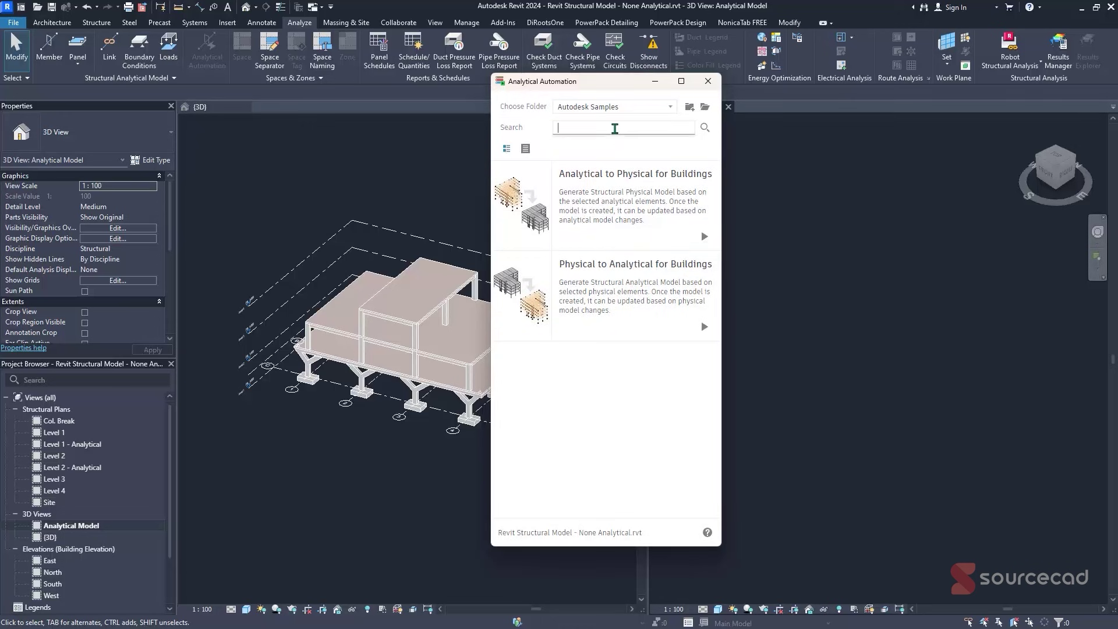
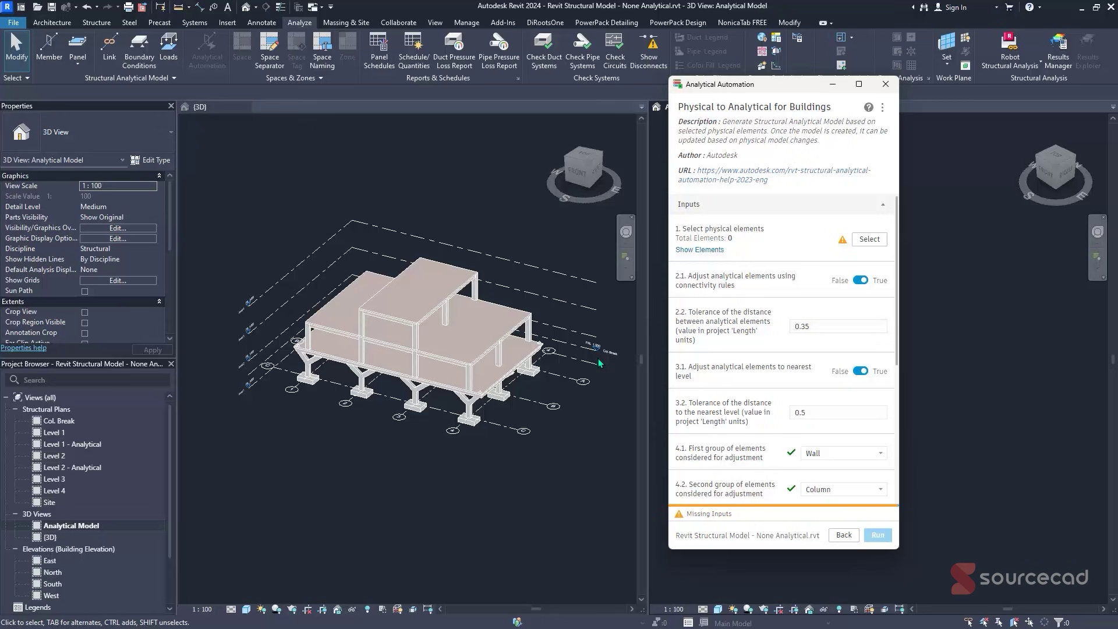
# - Set the distance tolerance between analytical elements and the tolerance to the nearest level both to 500
pyautogui.click(817, 325)
pyautogui.moveTo(810, 330); pyautogui.dragTo(787, 337)
pyautogui.write('500')
pyautogui.scroll(-2, 684, 362)
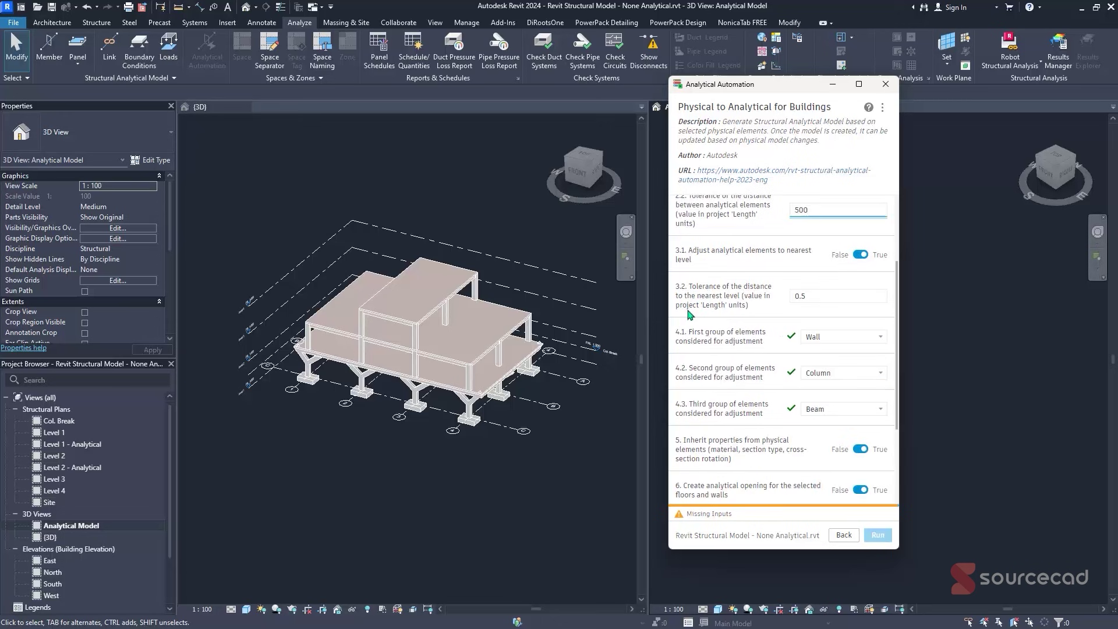
pyautogui.click(692, 265)
pyautogui.moveTo(809, 297); pyautogui.dragTo(776, 299)
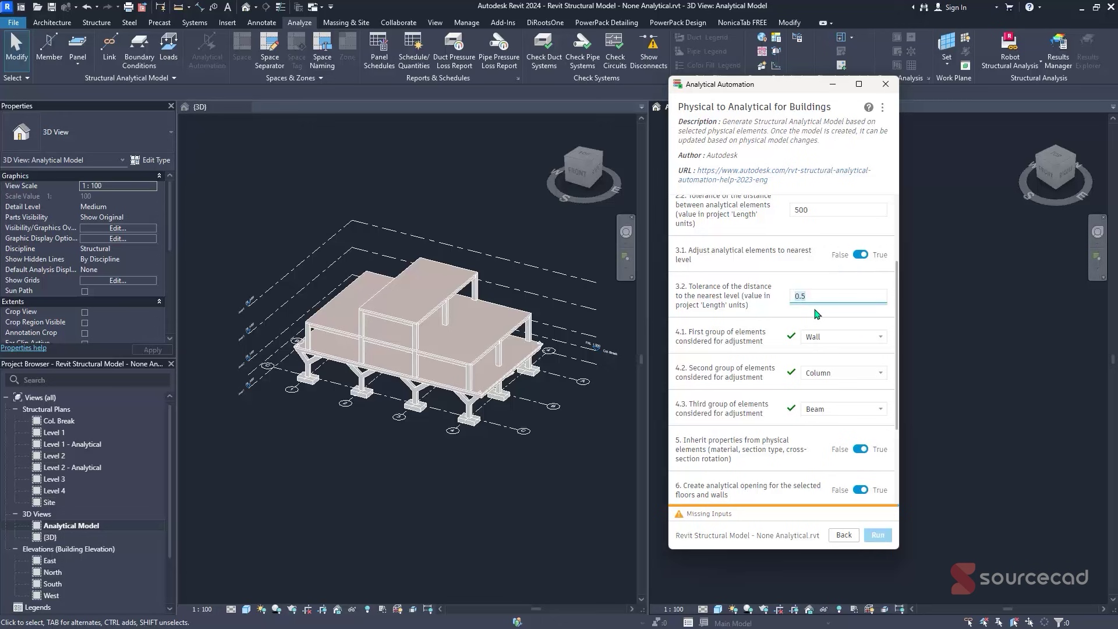
pyautogui.write('500')
pyautogui.click(738, 310)
# - Turn off the creation of analytical openings for the selected floors and walls
pyautogui.scroll(-1, 738, 311)
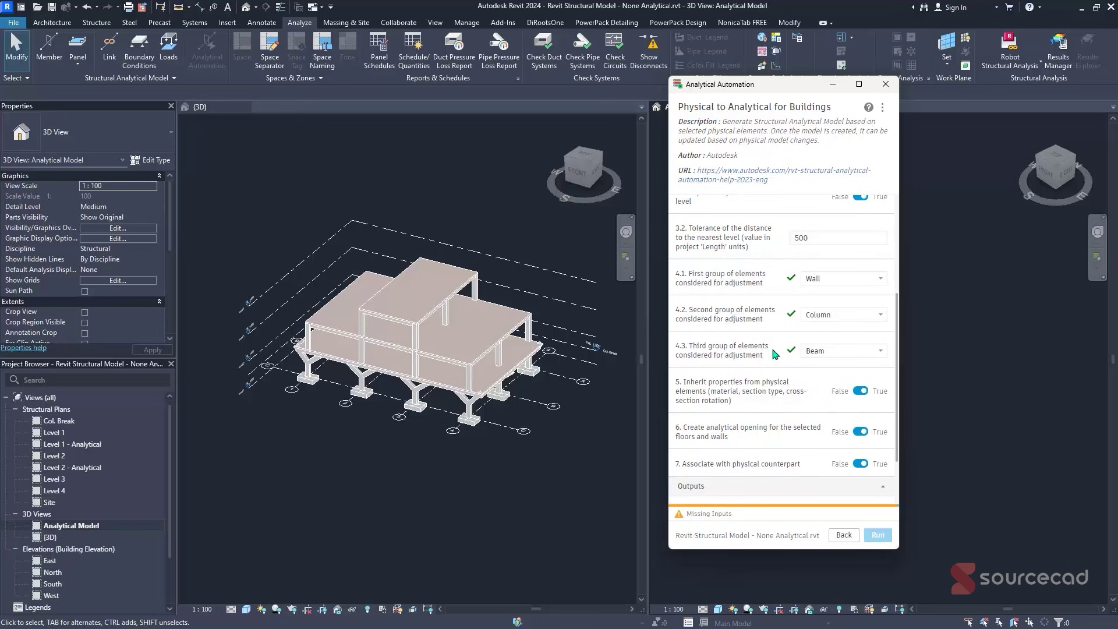
pyautogui.scroll(-1, 774, 353)
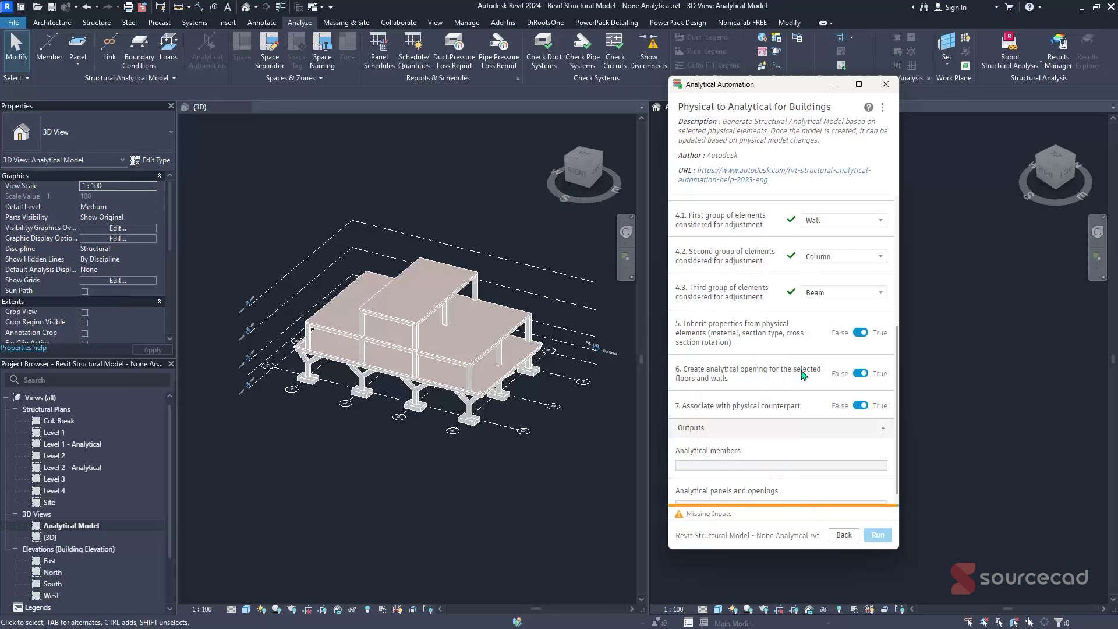
pyautogui.click(862, 376)
pyautogui.scroll(-1, 819, 408)
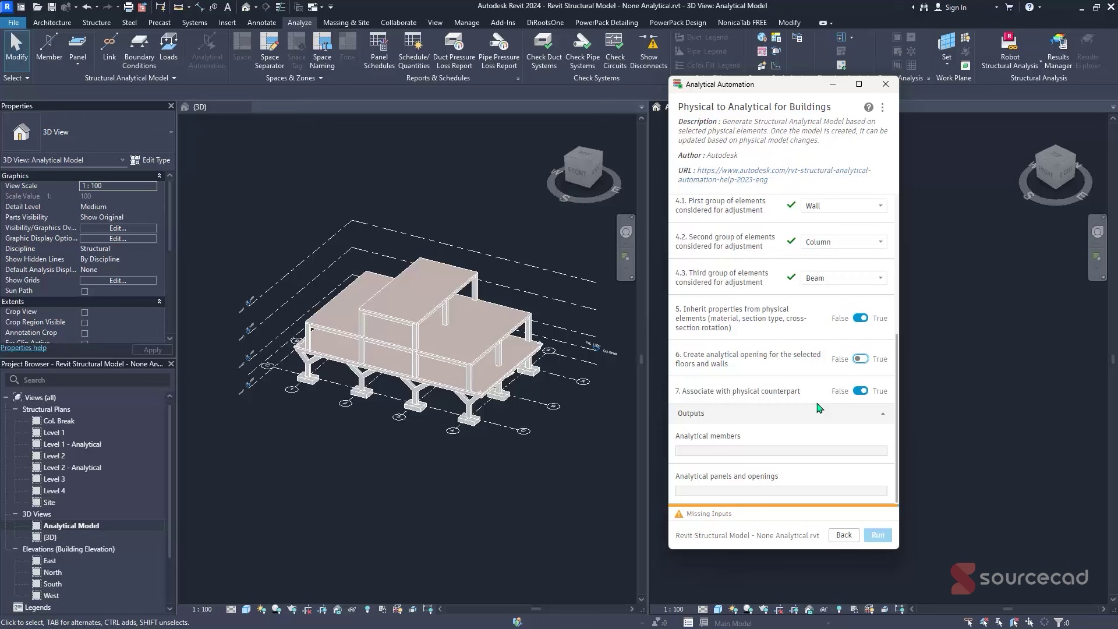
# - Select the entire building in the {3D} view as the script's physical elements using a crossing window
pyautogui.scroll(5, 819, 407)
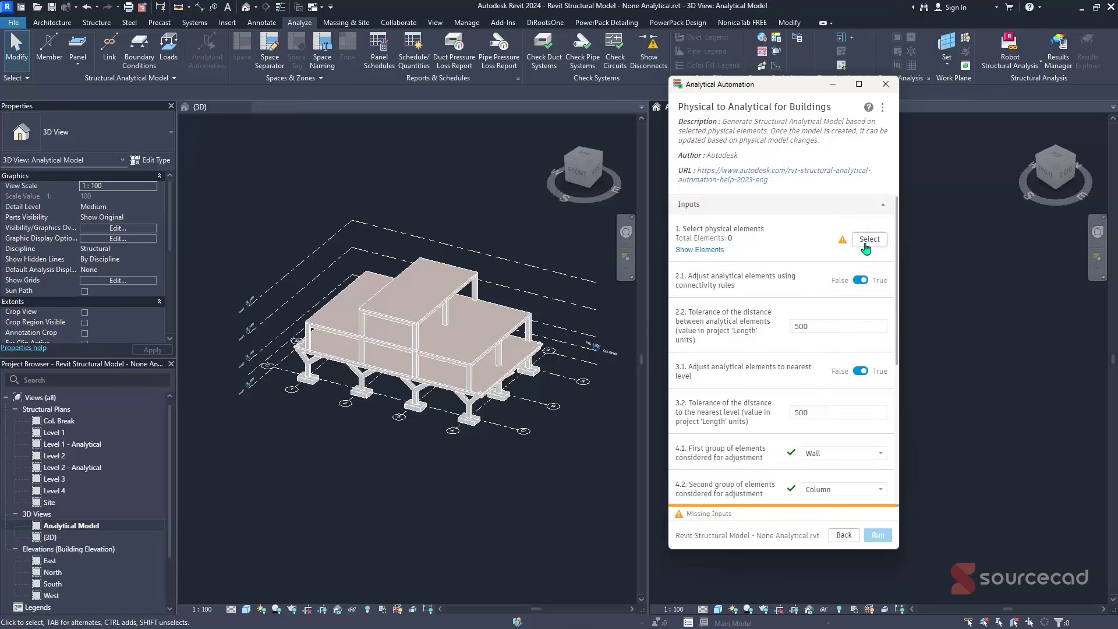
pyautogui.click(866, 245)
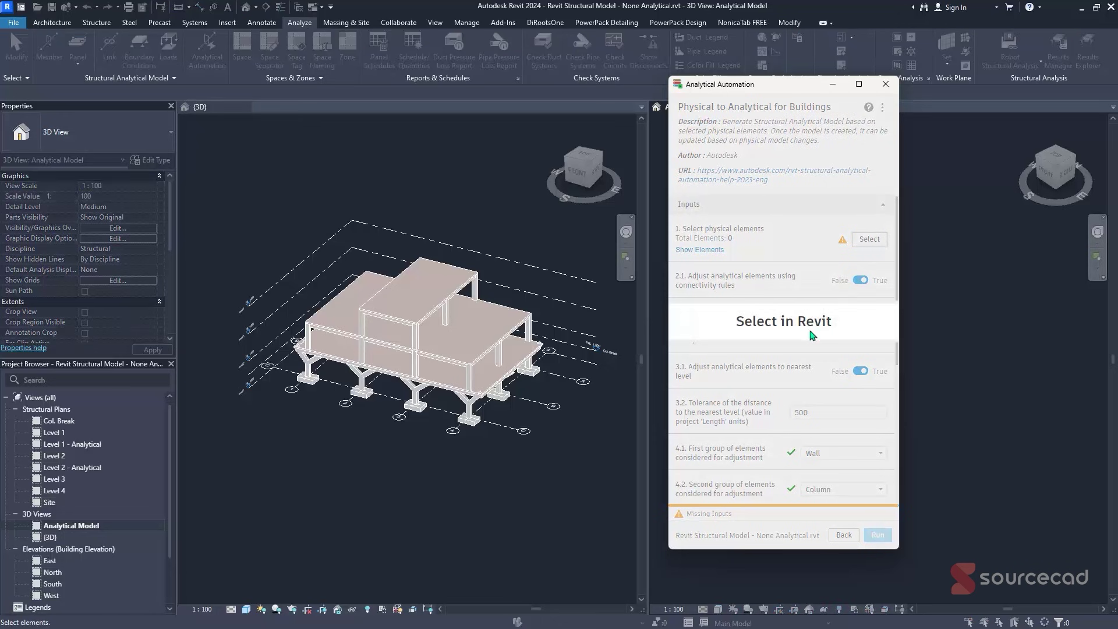
pyautogui.click(585, 231)
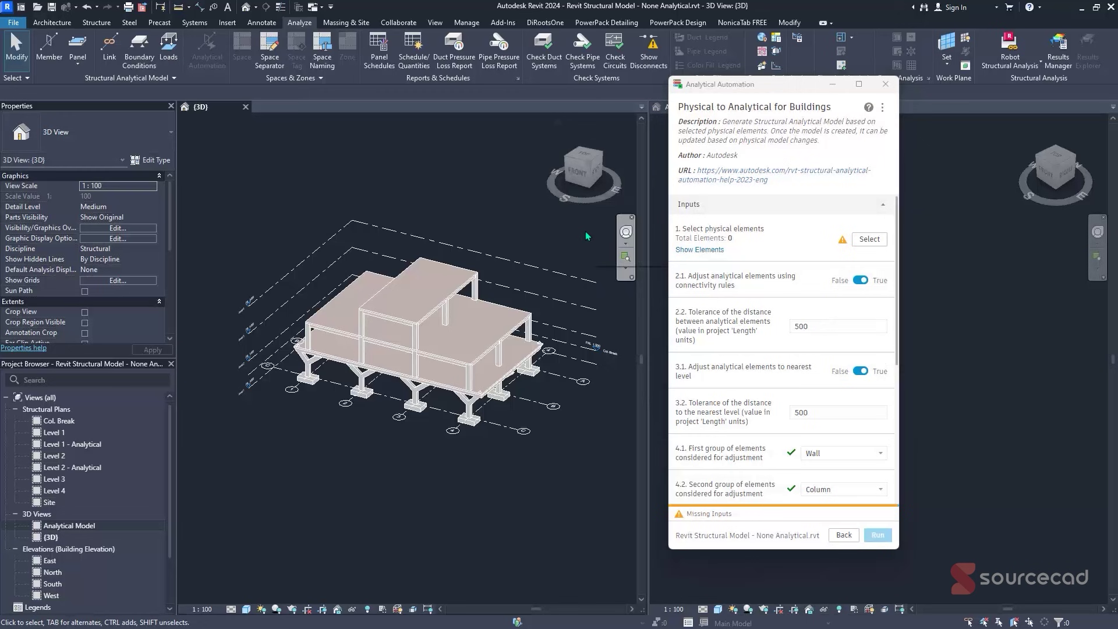
pyautogui.moveTo(588, 229); pyautogui.dragTo(225, 489)
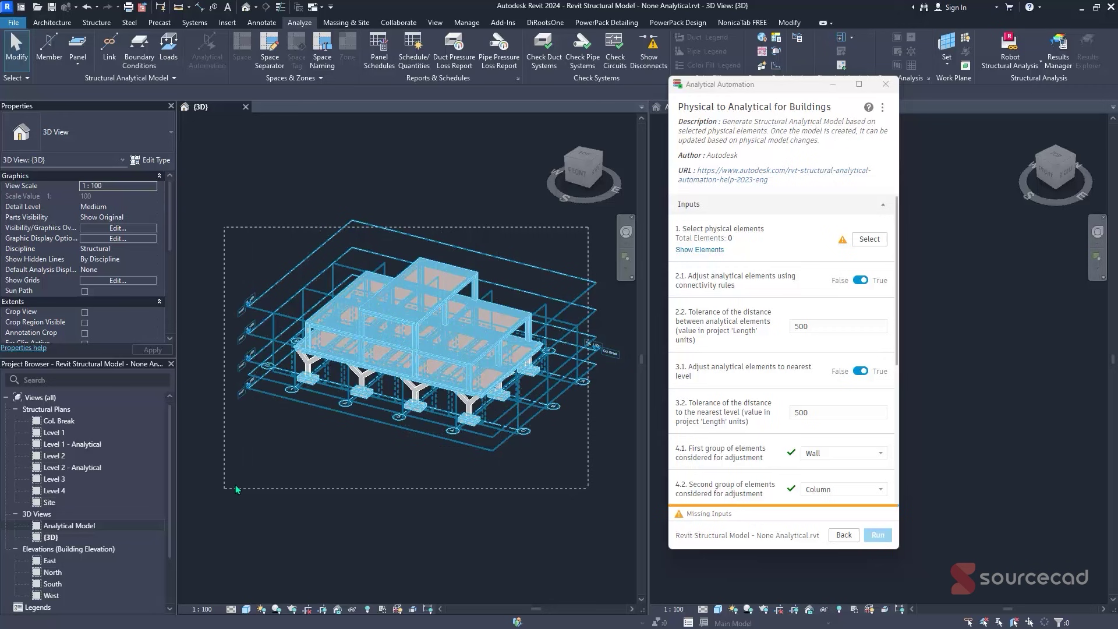
pyautogui.moveTo(212, 506); pyautogui.dragTo(211, 506)
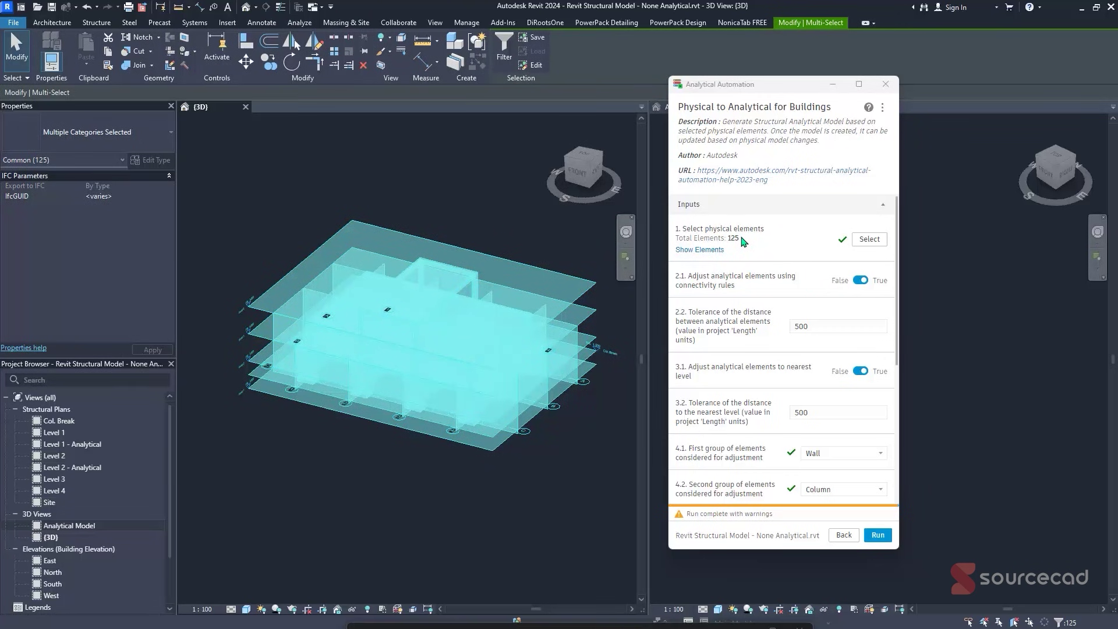
# - Show the IDs of the selected elements and run the Physical to Analytical for Buildings script
pyautogui.click(702, 250)
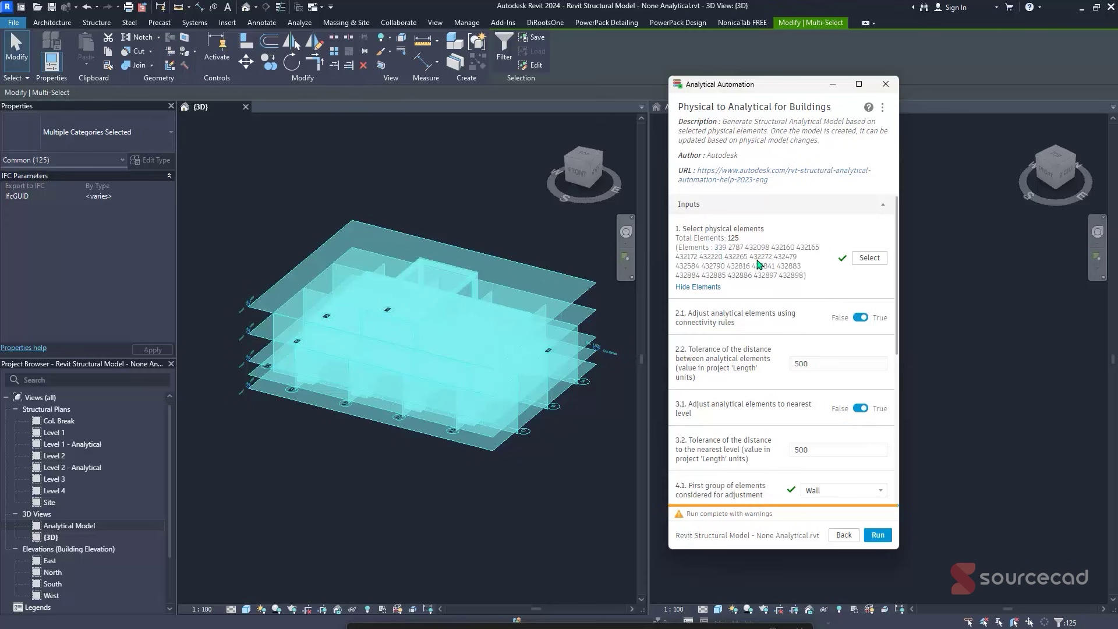
pyautogui.scroll(-5, 774, 322)
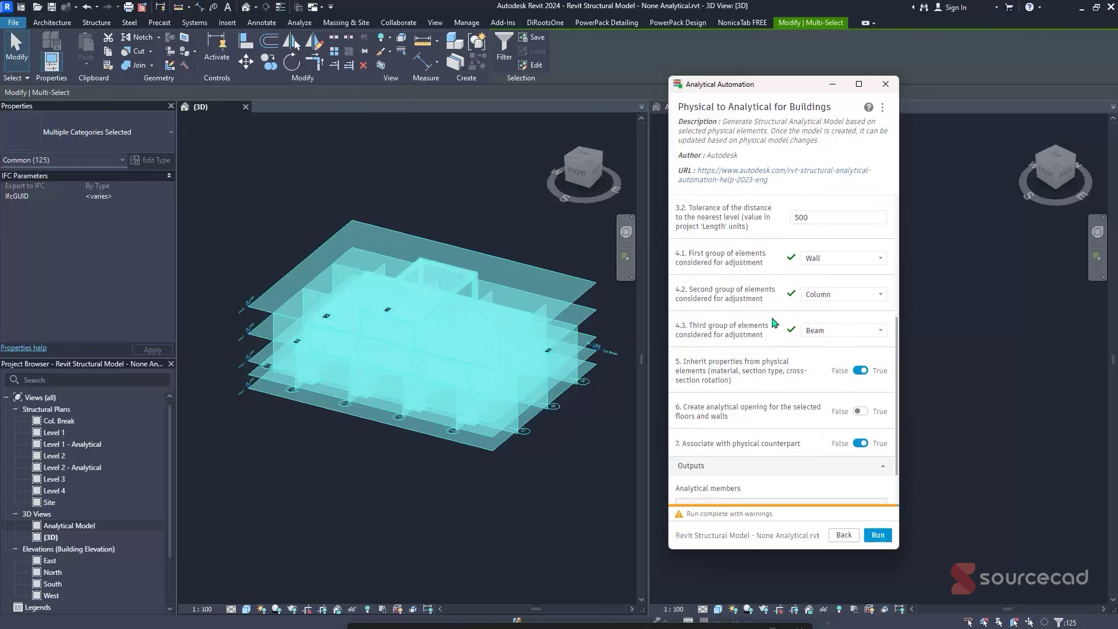
pyautogui.click(877, 535)
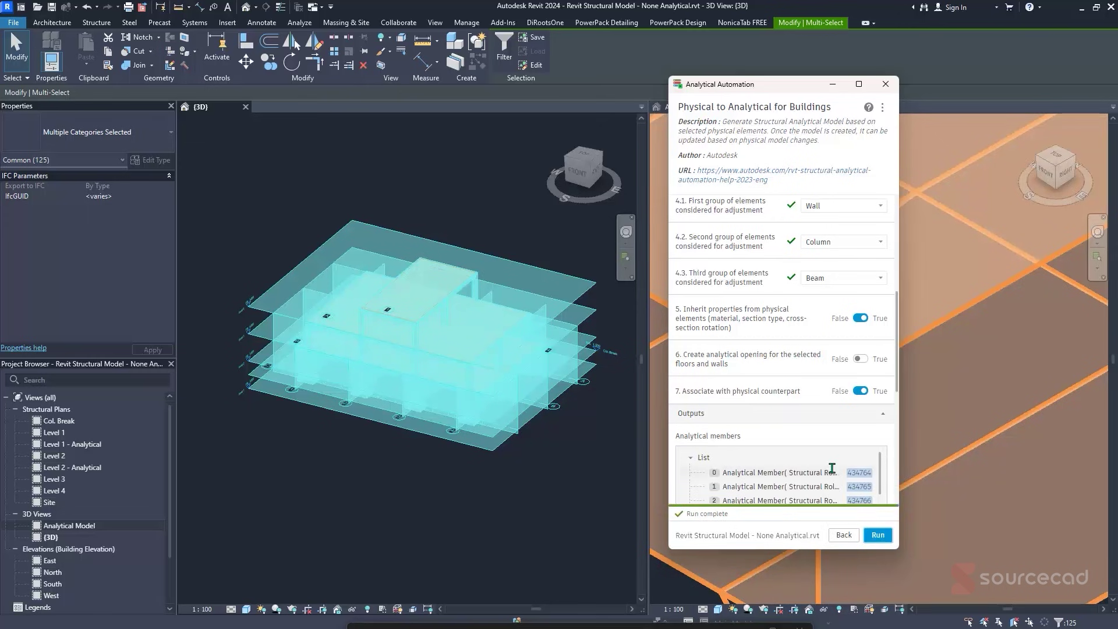
# - Review the list of generated analytical members and close the Analytical Automation dialog
pyautogui.scroll(-10, 831, 467)
pyautogui.scroll(-9, 831, 467)
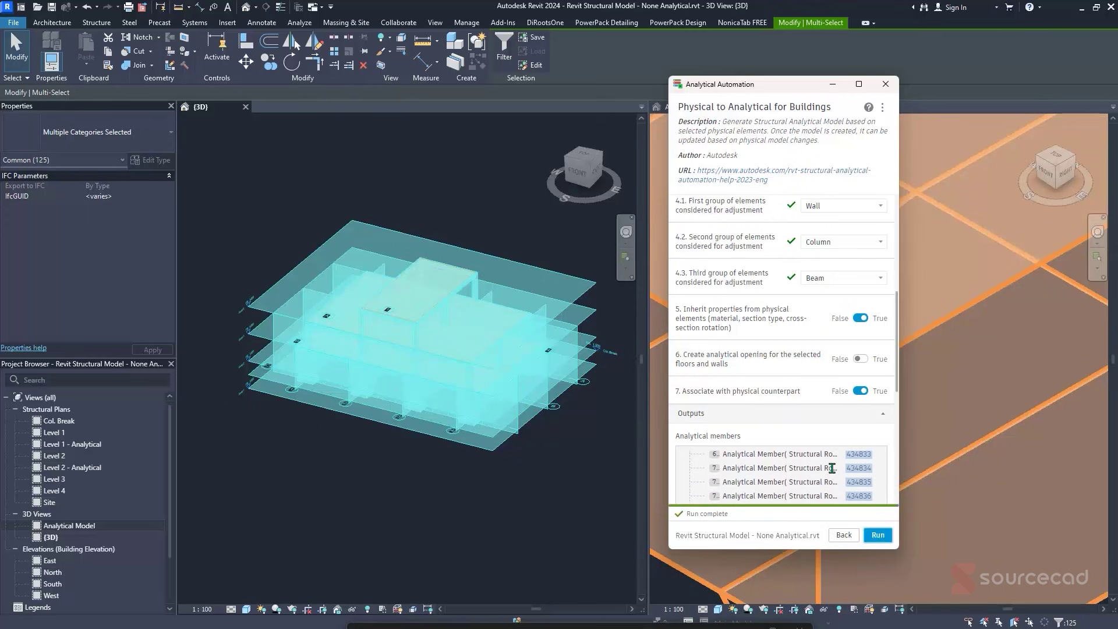
pyautogui.click(846, 536)
pyautogui.click(885, 85)
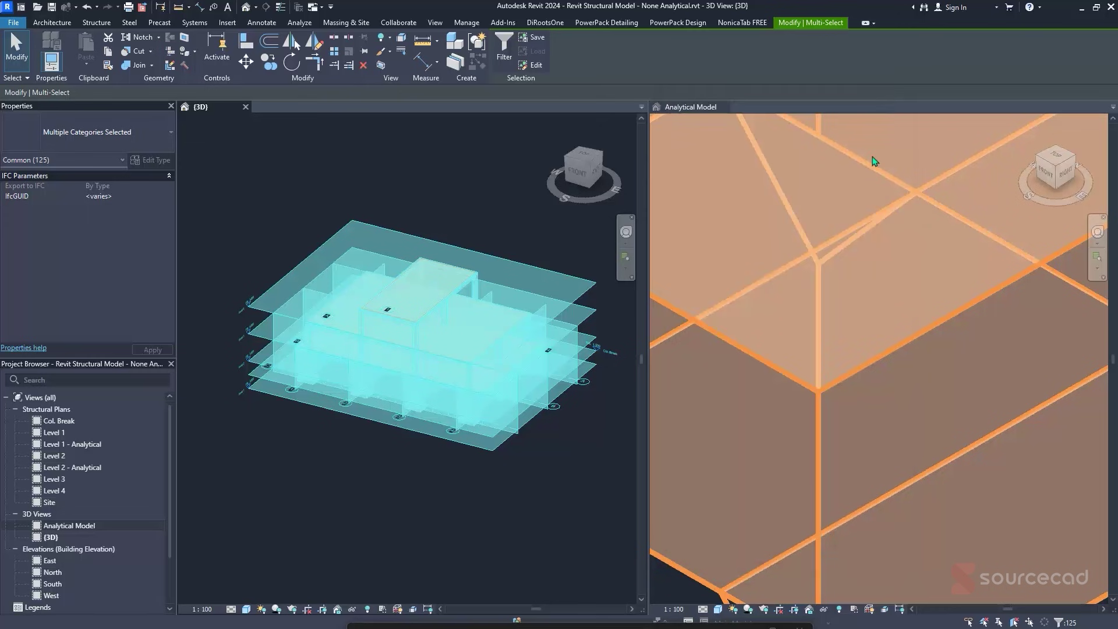
pyautogui.scroll(-10, 844, 315)
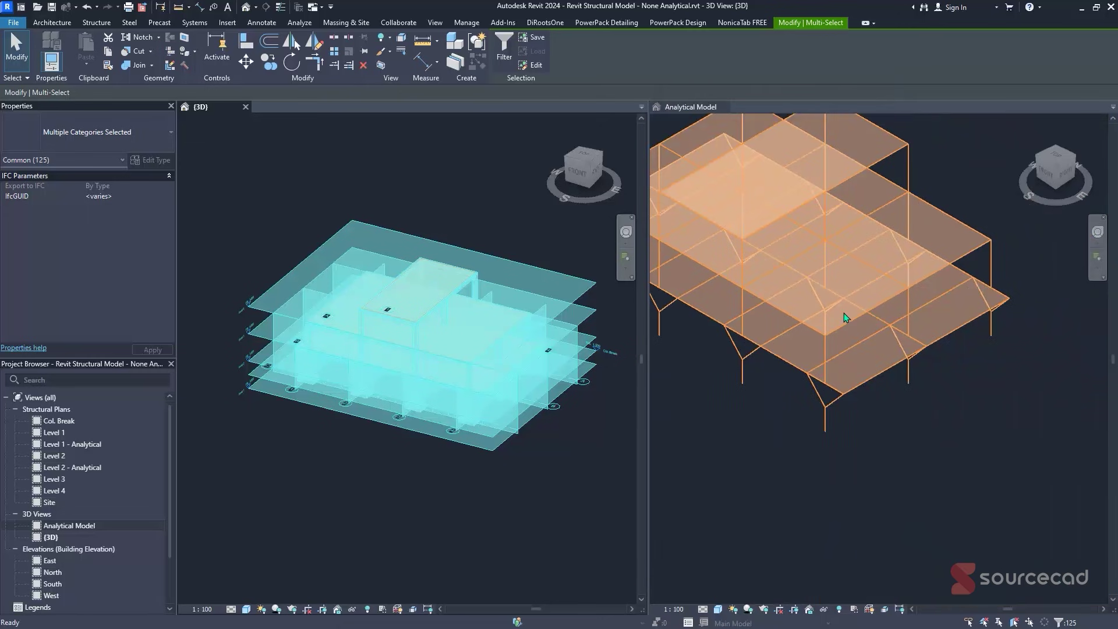
# - Examine the generated analytical model as a whole from a lower angle and clear the element selection
pyautogui.scroll(-6, 846, 316)
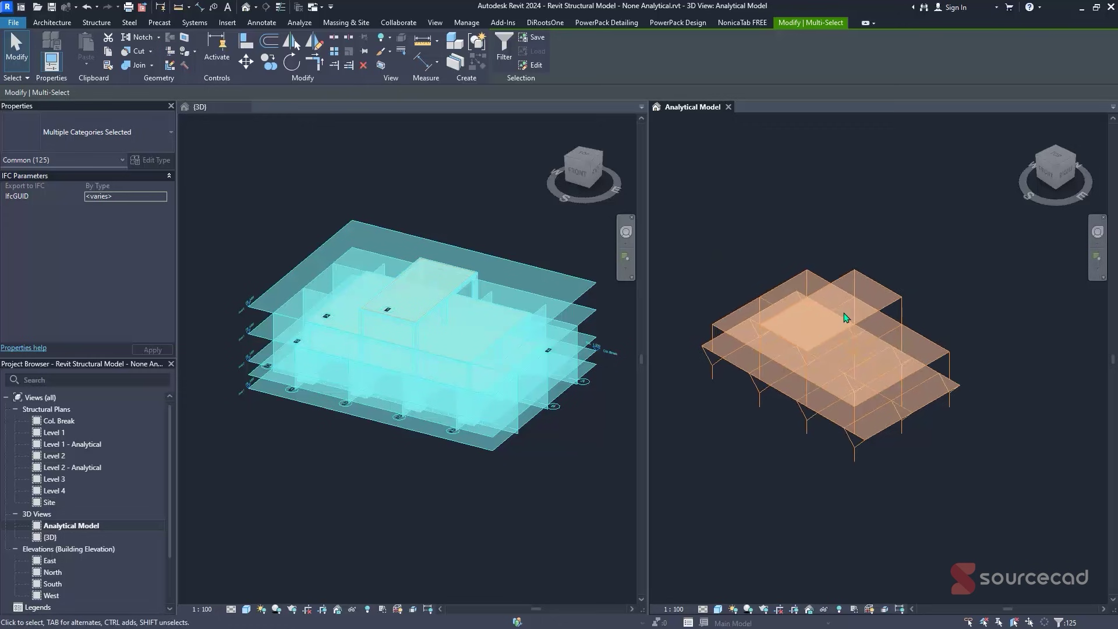
pyautogui.keyDown('shift'); pyautogui.moveTo(845, 317); pyautogui.dragTo(924, 252, button='middle'); pyautogui.keyUp('shift')
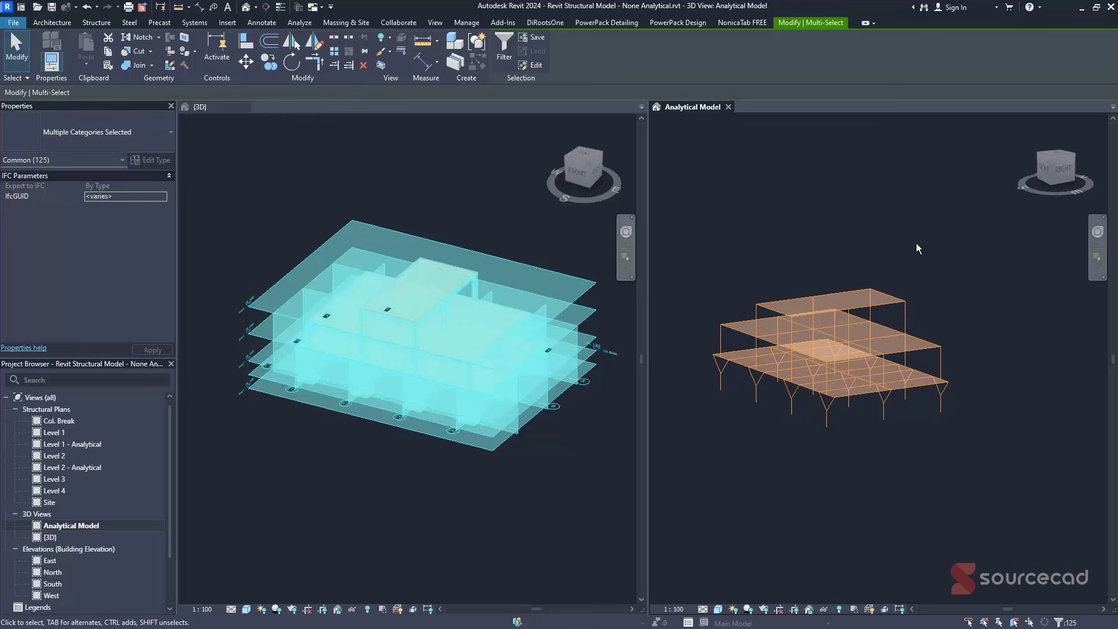
pyautogui.click(449, 207)
pyautogui.click(508, 211)
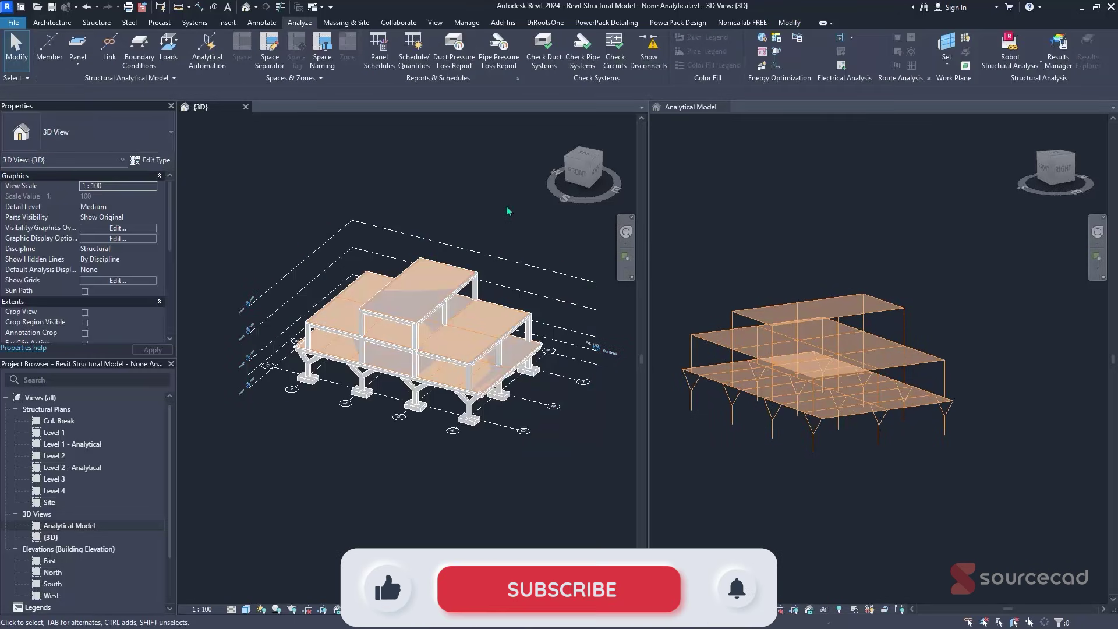
# - Highlight the physical element associated with the top-storey corner column in the analytical model, and clear the selection
pyautogui.scroll(2, 902, 315)
pyautogui.click(901, 338)
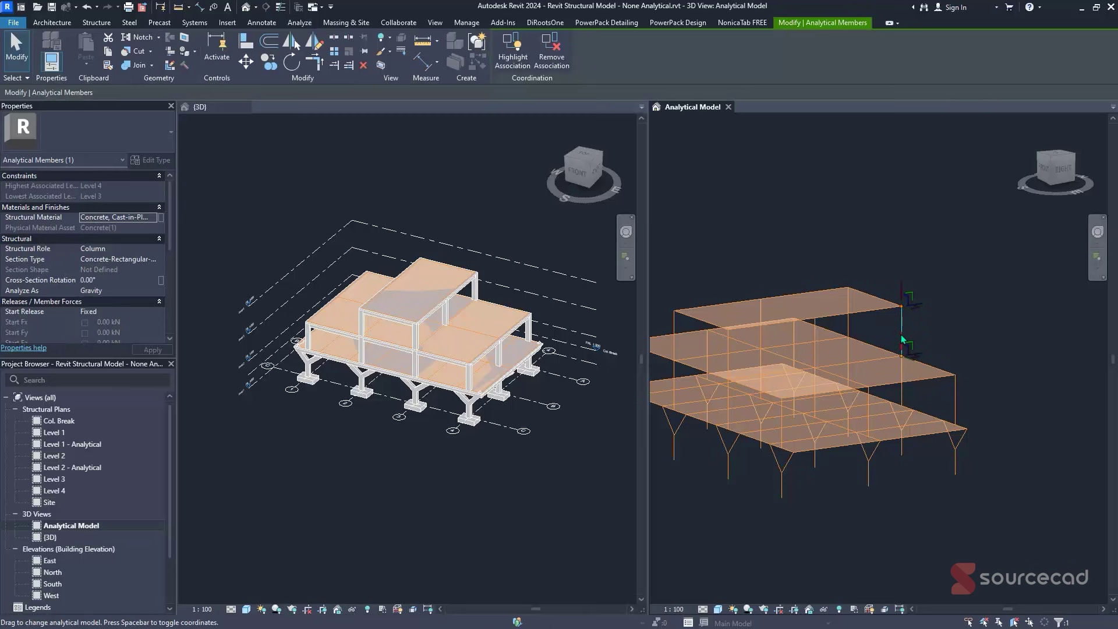
pyautogui.click(513, 51)
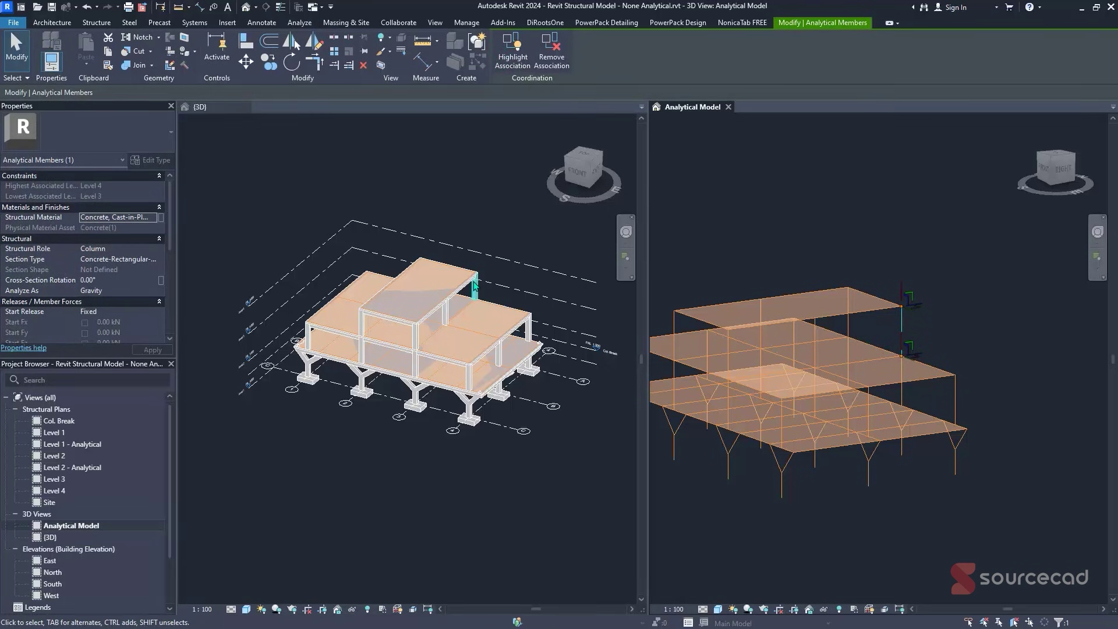
pyautogui.click(815, 227)
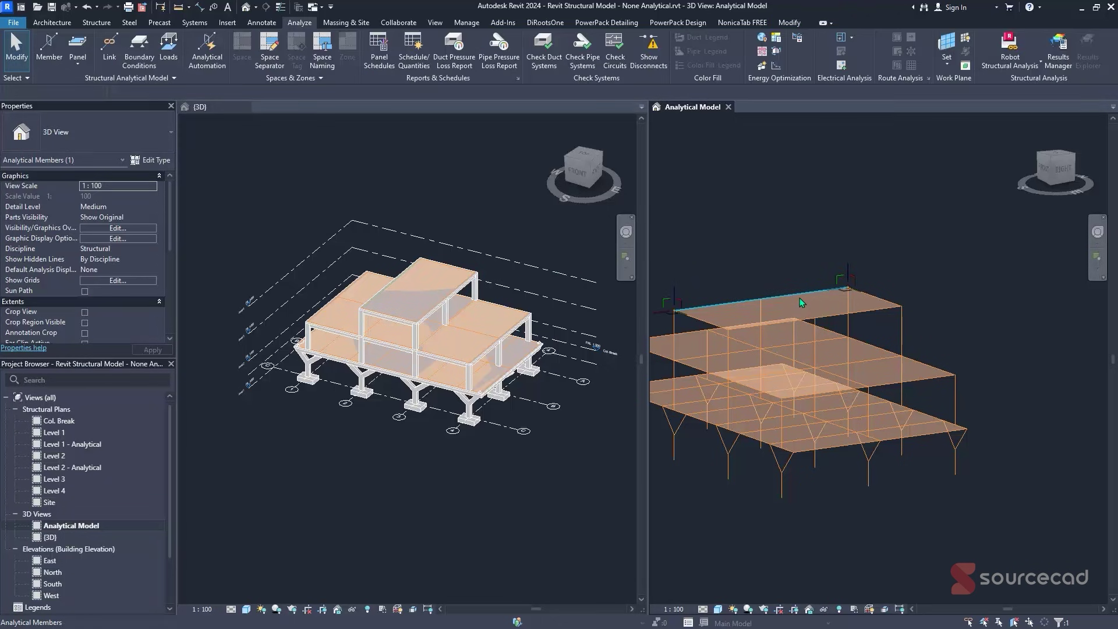
# - Highlight the physical floor associated with the topmost analytical panel, and clear the selection
pyautogui.click(799, 299)
pyautogui.press('Escape')
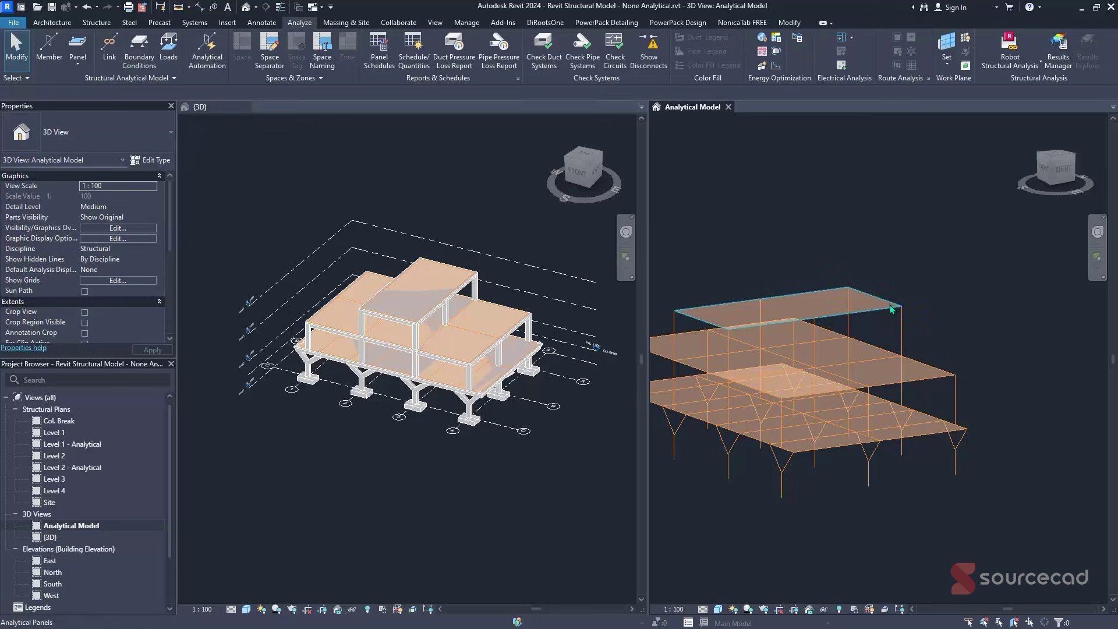
pyautogui.press('Tab')
pyautogui.click(891, 309)
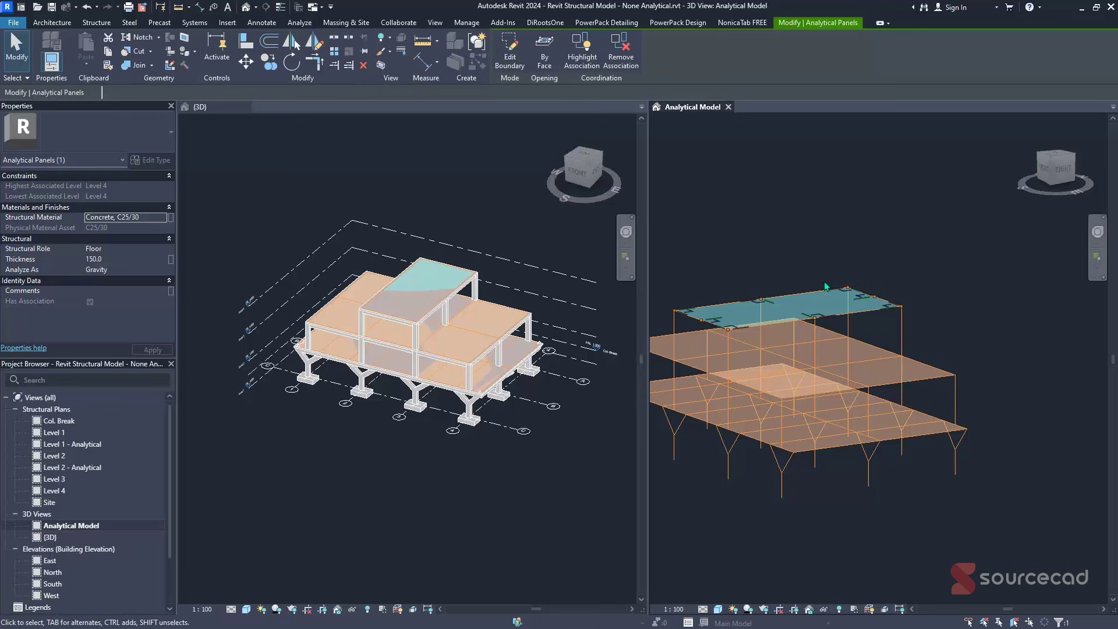
pyautogui.click(586, 65)
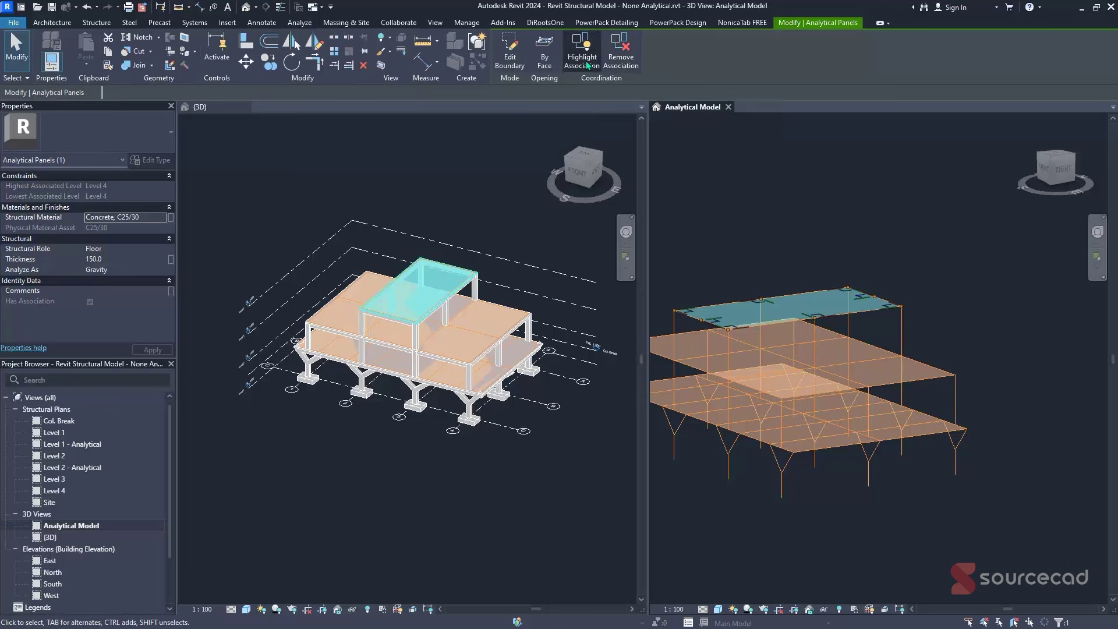
pyautogui.rightClick(733, 160)
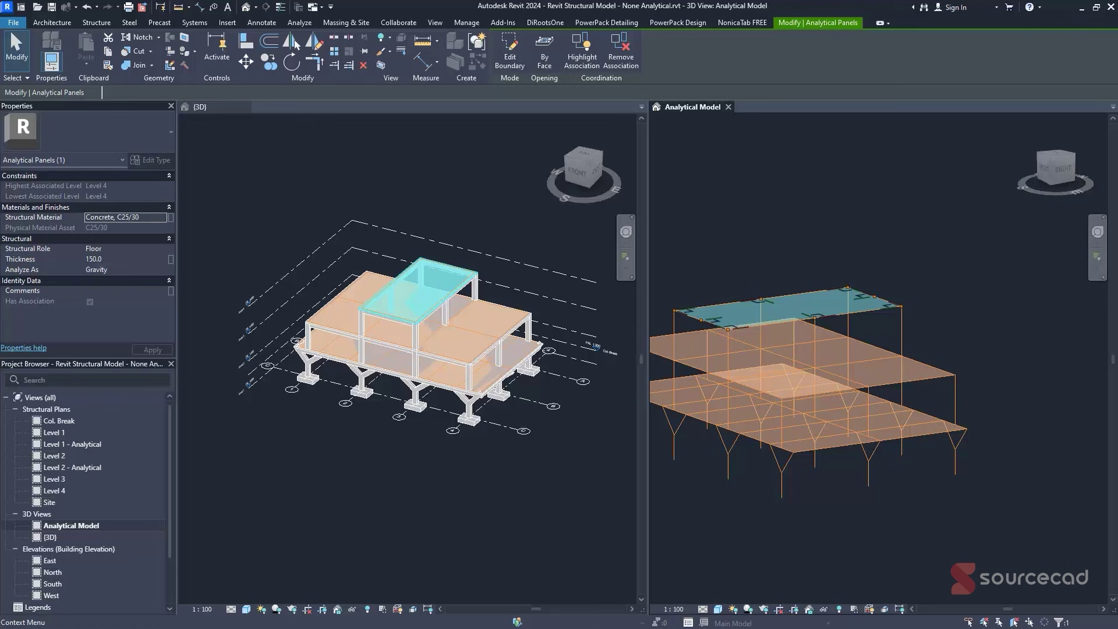
pyautogui.click(763, 207)
# - Place hosted area loads in load case DL1 with Fz of -3.00 kN/m² on all three analytical floor panels
pyautogui.keyDown('shift'); pyautogui.moveTo(766, 193); pyautogui.dragTo(883, 192, button='middle'); pyautogui.keyUp('shift')
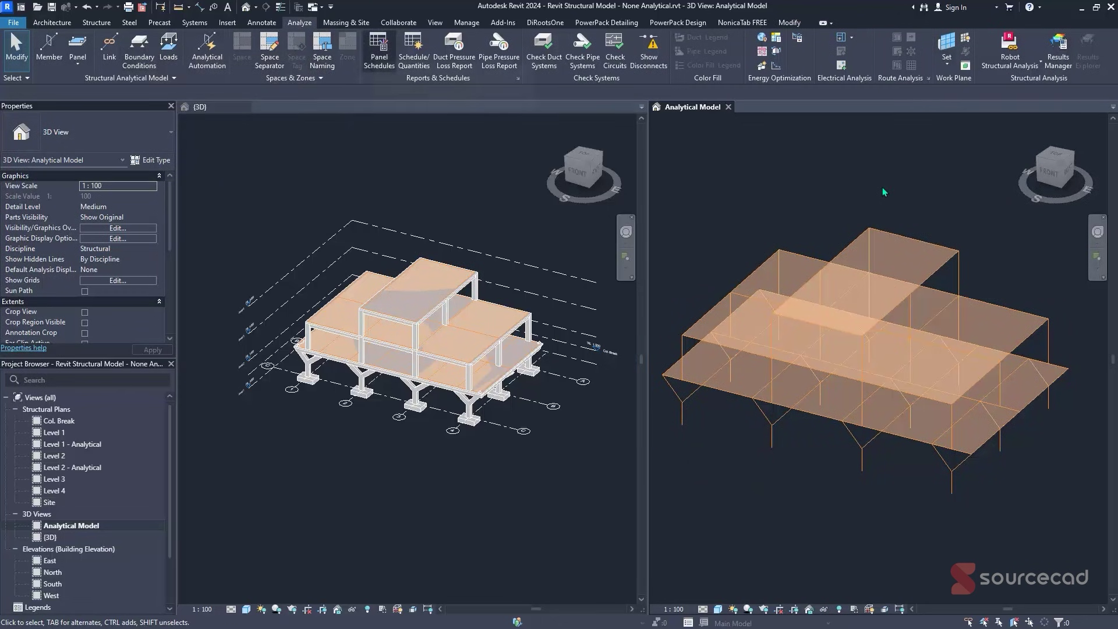
pyautogui.click(166, 54)
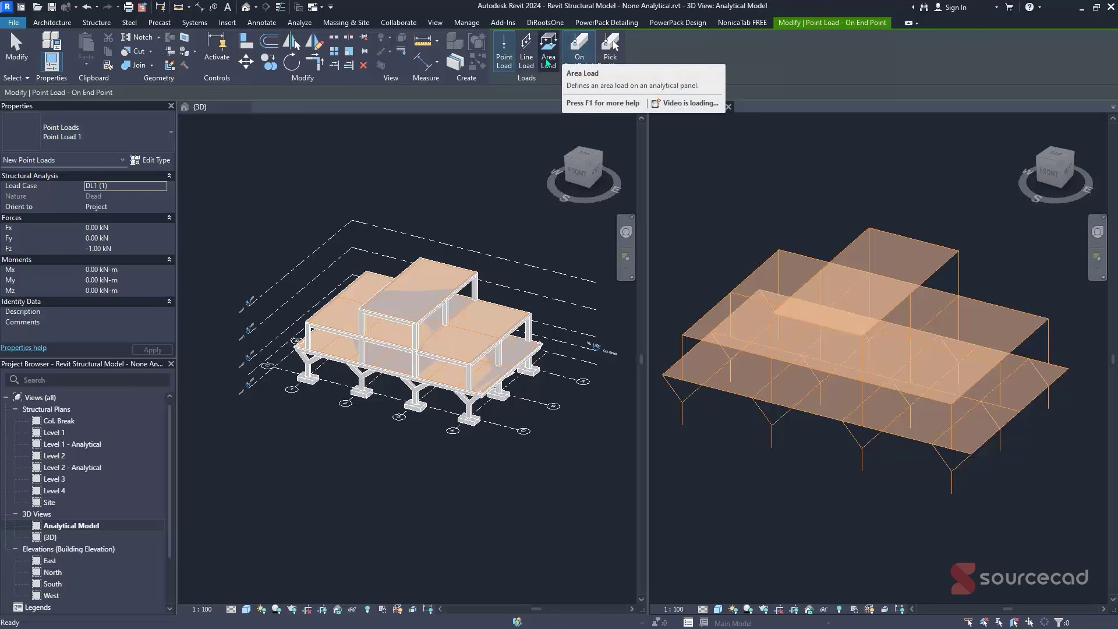
pyautogui.click(547, 59)
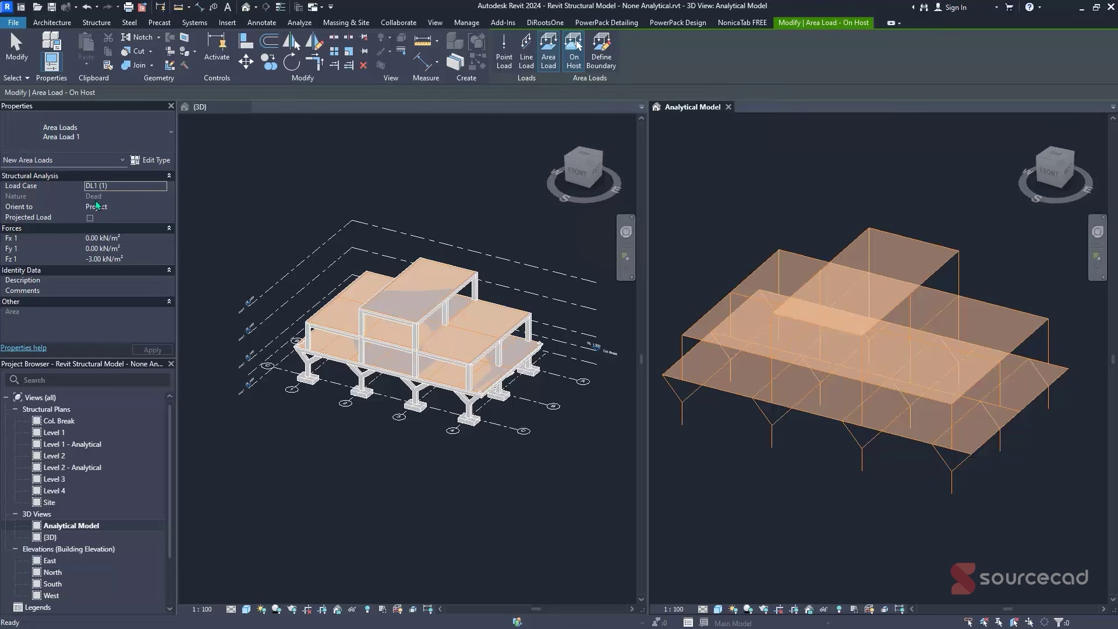
pyautogui.click(93, 259)
pyautogui.click(868, 240)
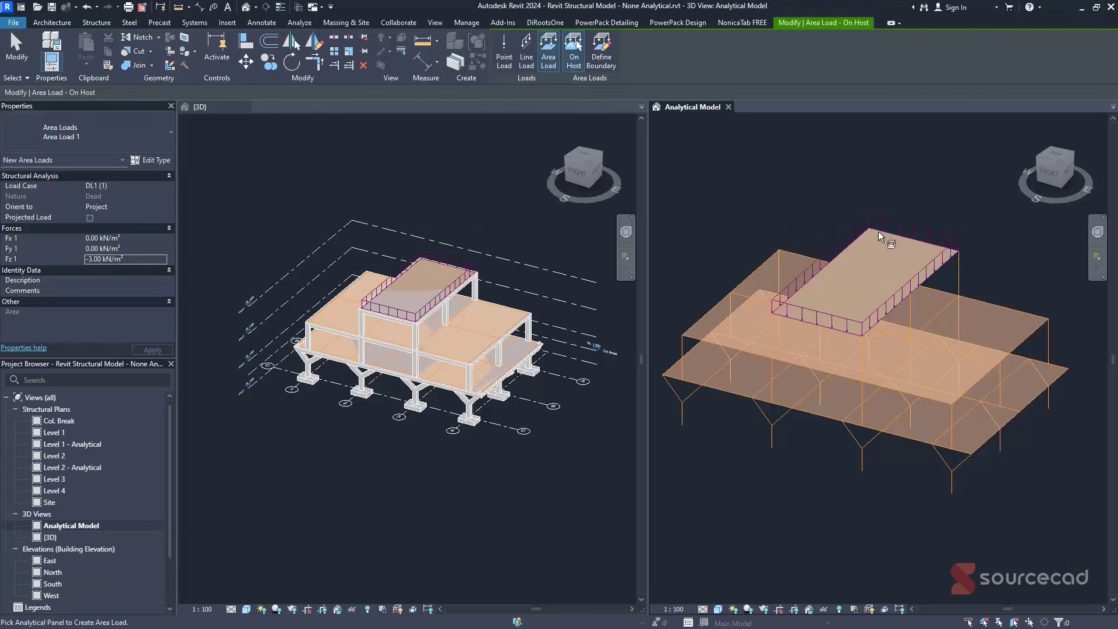
pyautogui.click(777, 260)
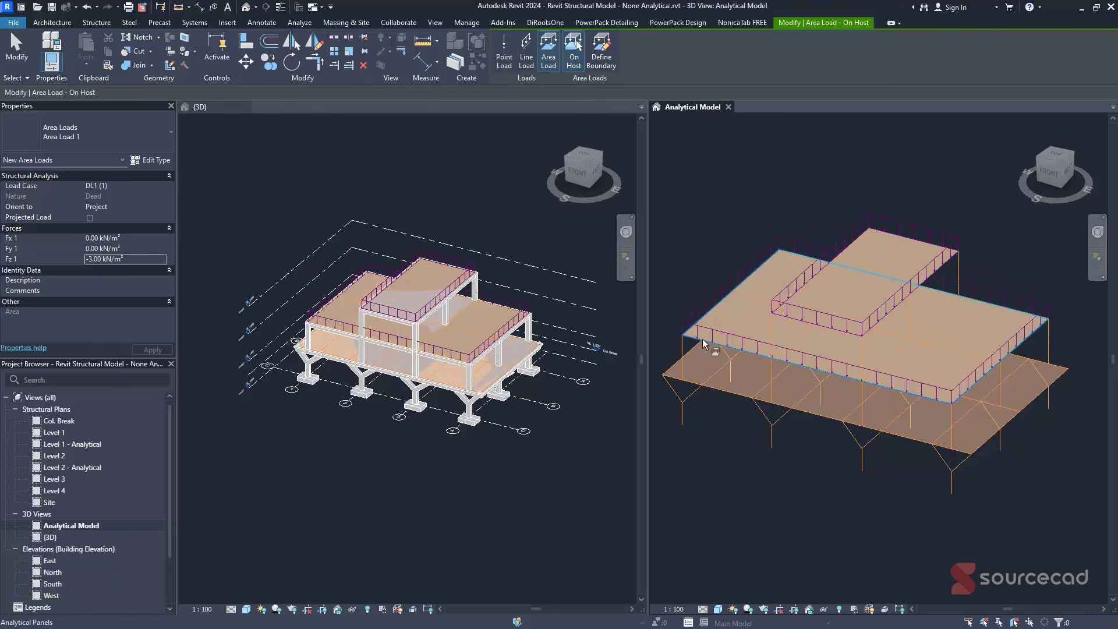
pyautogui.click(691, 357)
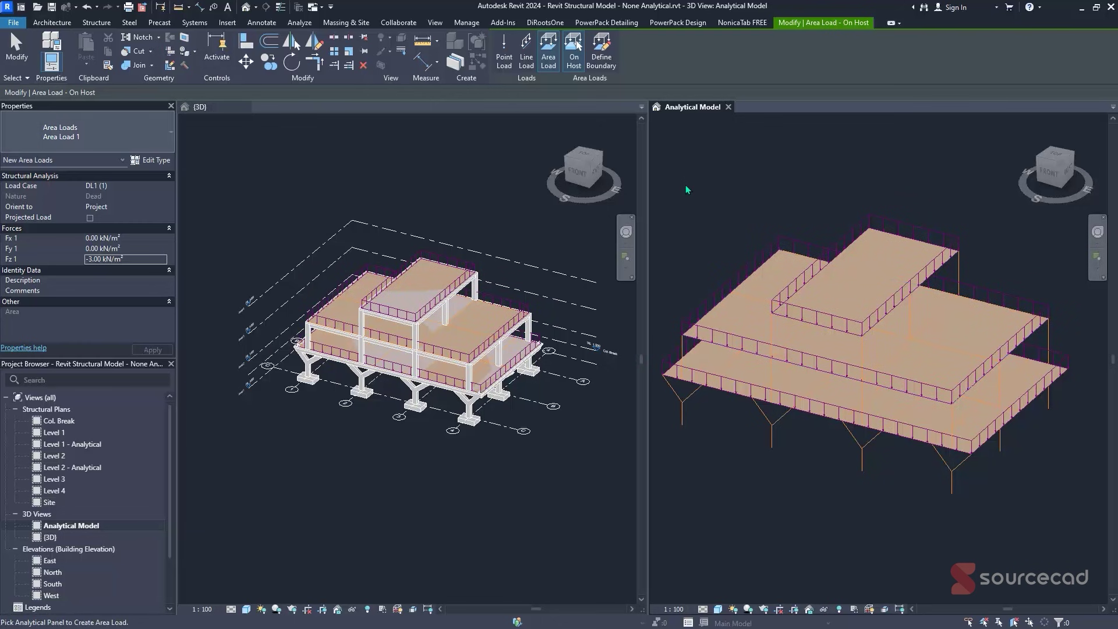
# - Place hosted area loads in load case LL1 with Fz of -4.00 kN/m² on all three analytical floor panels
pyautogui.click(151, 187)
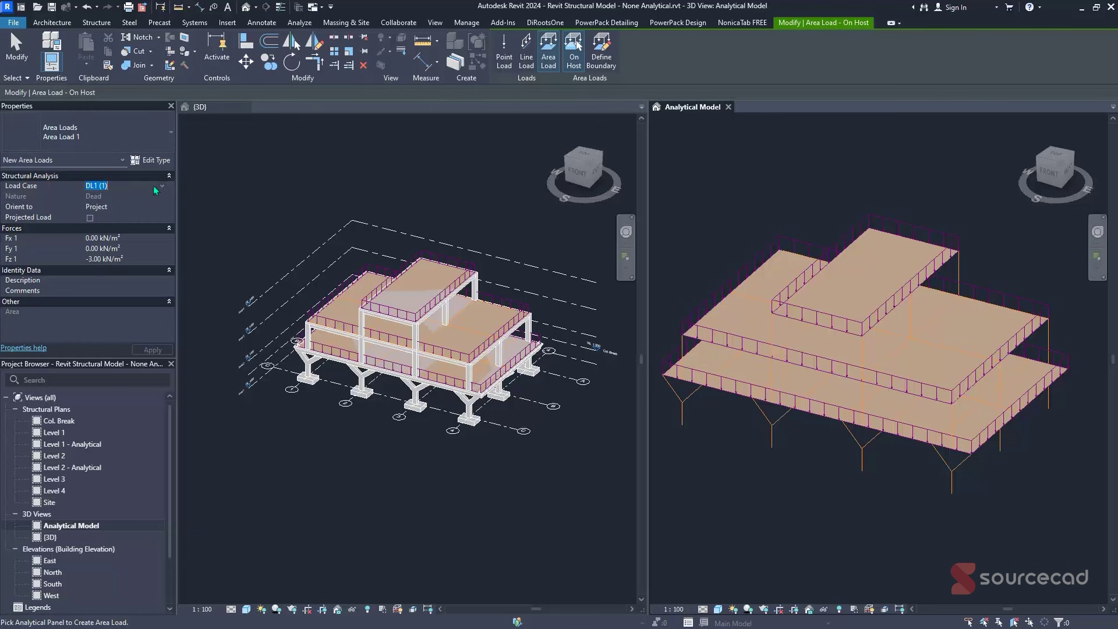
pyautogui.click(161, 185)
pyautogui.click(102, 205)
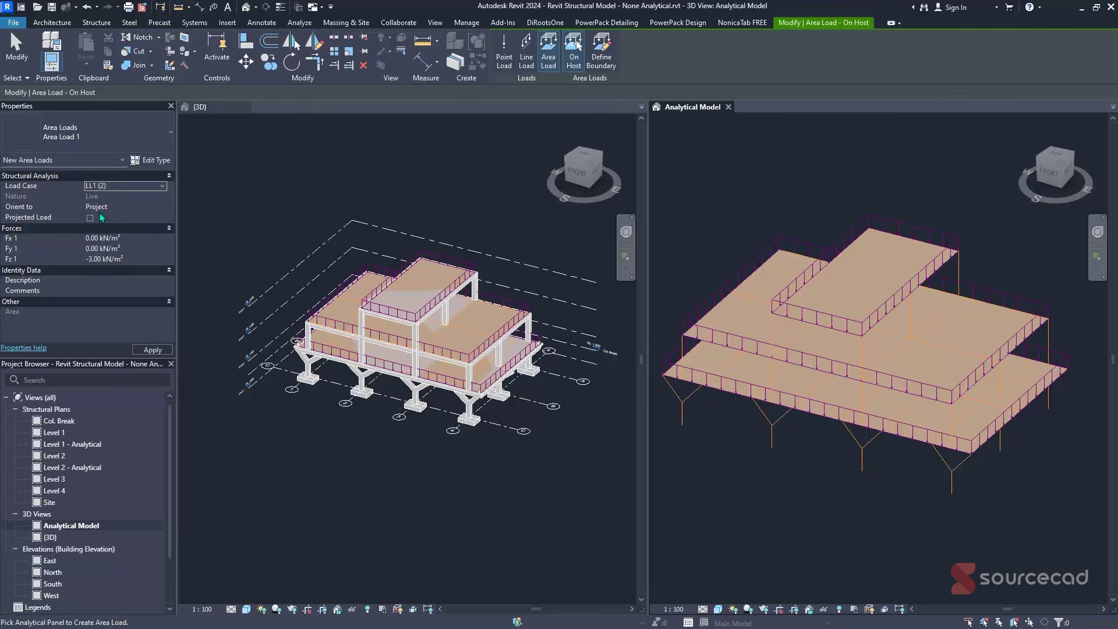
pyautogui.click(93, 259)
pyautogui.press('BackSpace')
pyautogui.write('4')
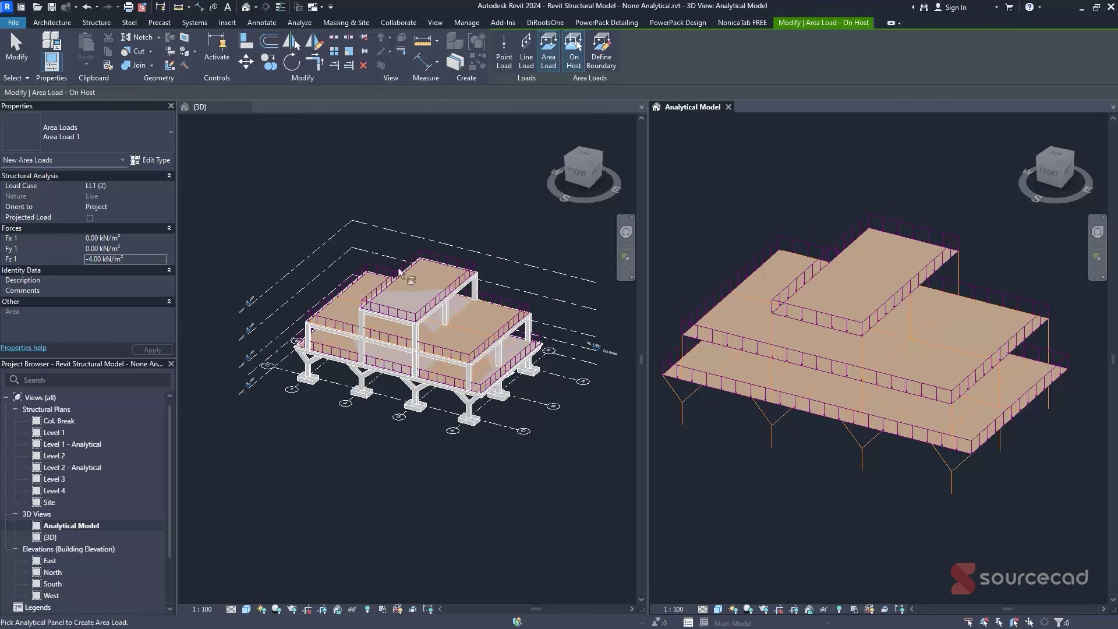
pyautogui.click(742, 294)
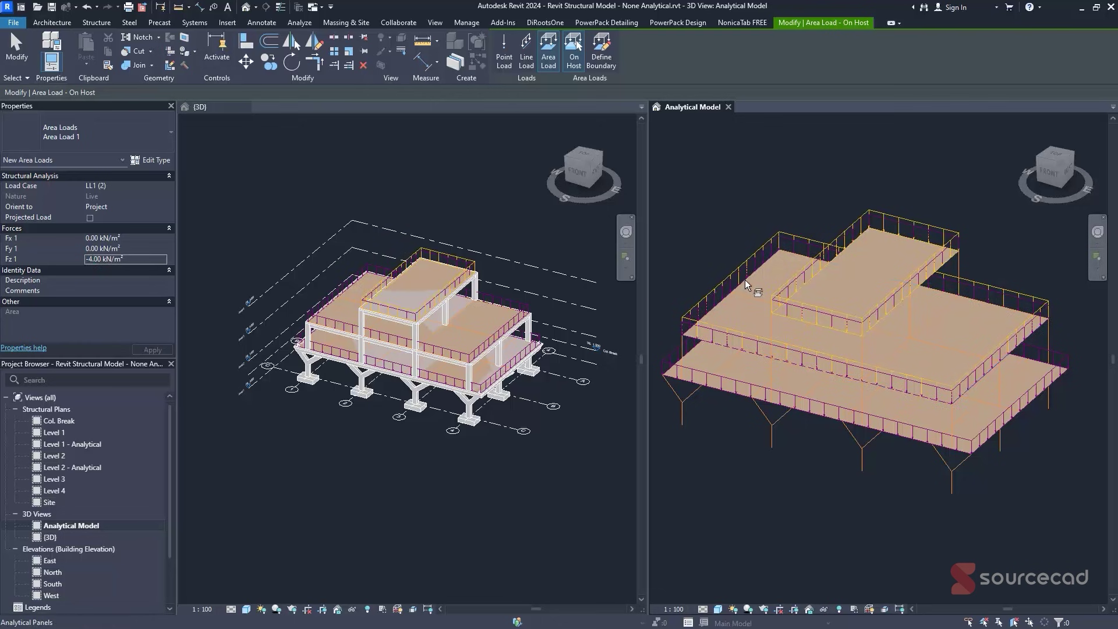
pyautogui.click(688, 353)
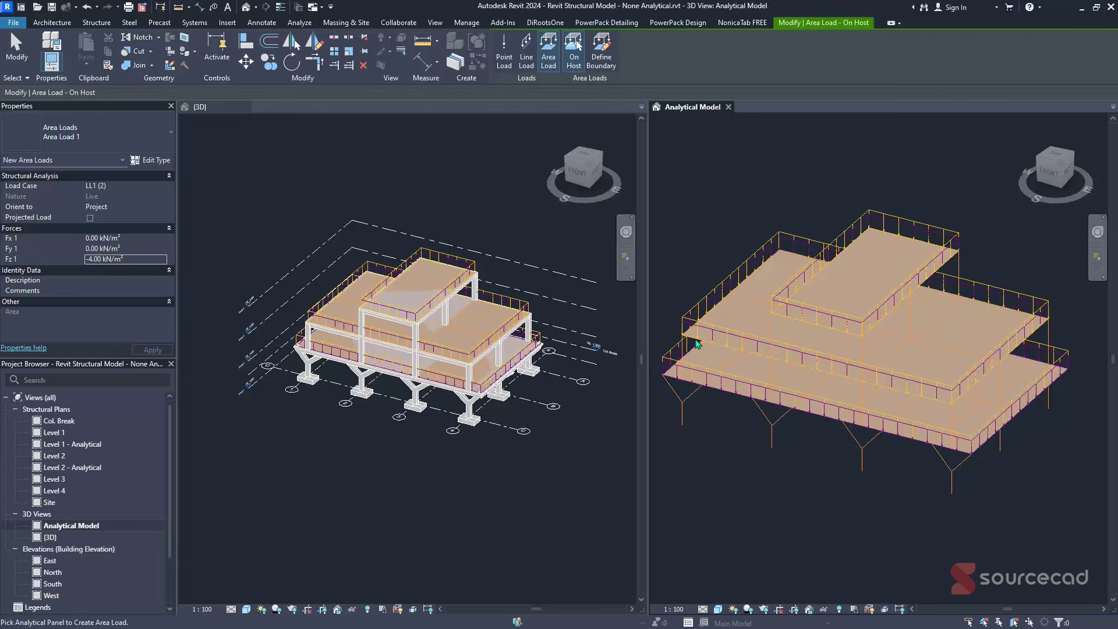
pyautogui.press('Escape')
pyautogui.press('Escape')
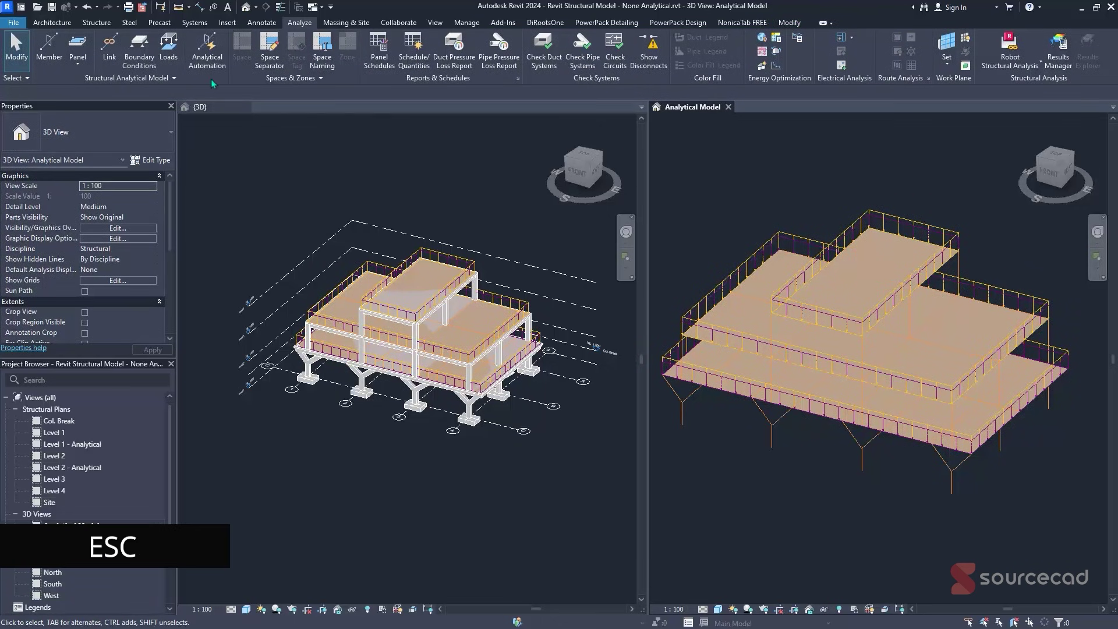
# - Place fixed point boundary conditions at the bases of the four front-row analytical columns
pyautogui.click(143, 64)
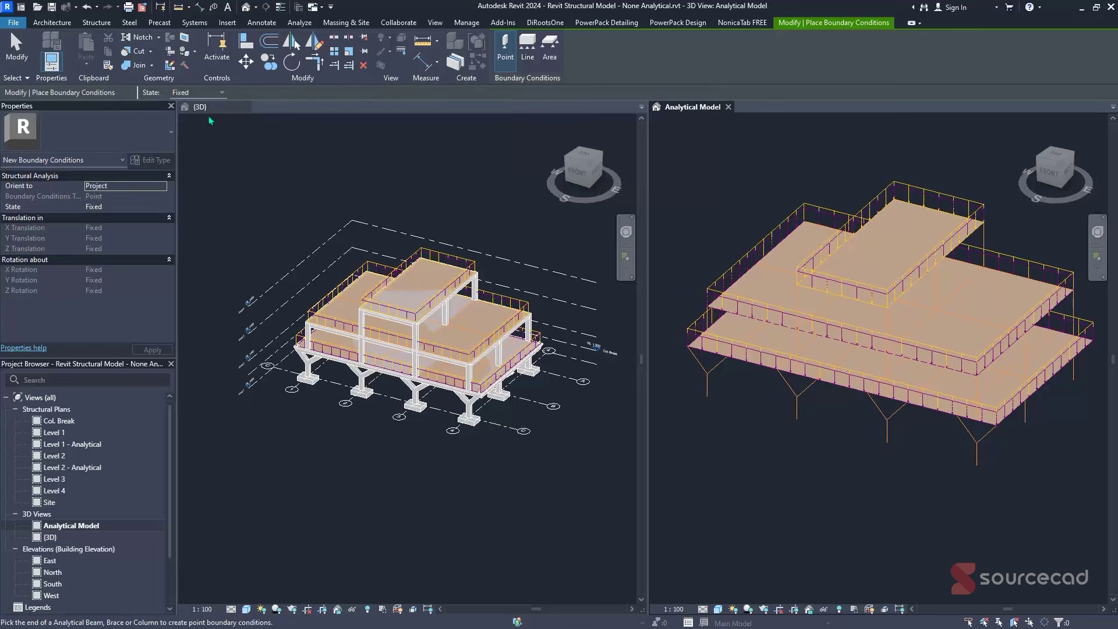
pyautogui.click(706, 398)
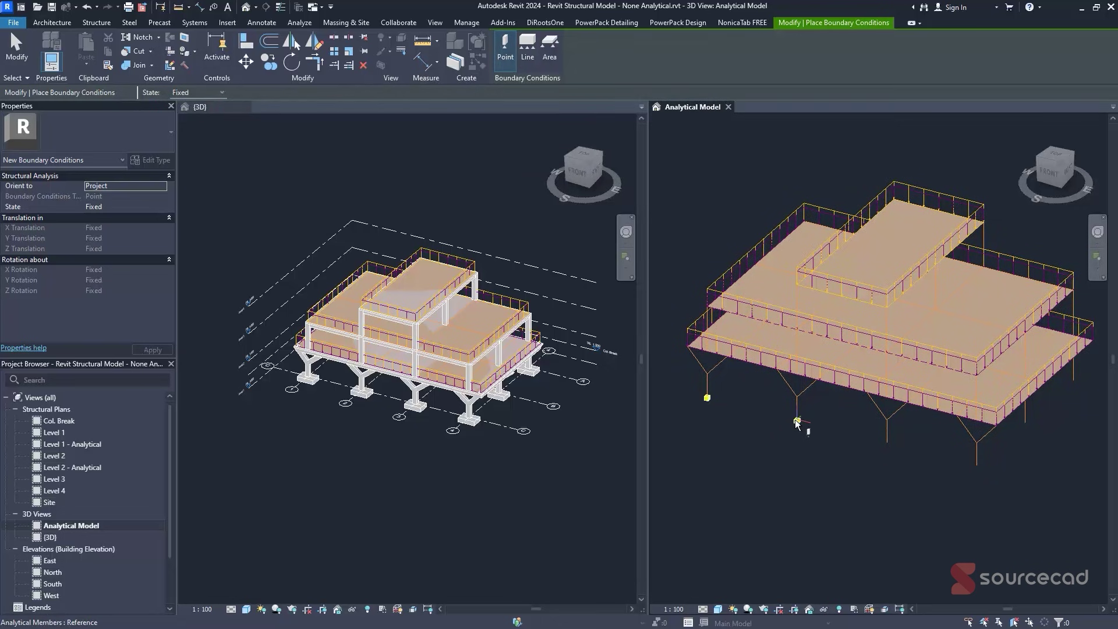
pyautogui.click(886, 444)
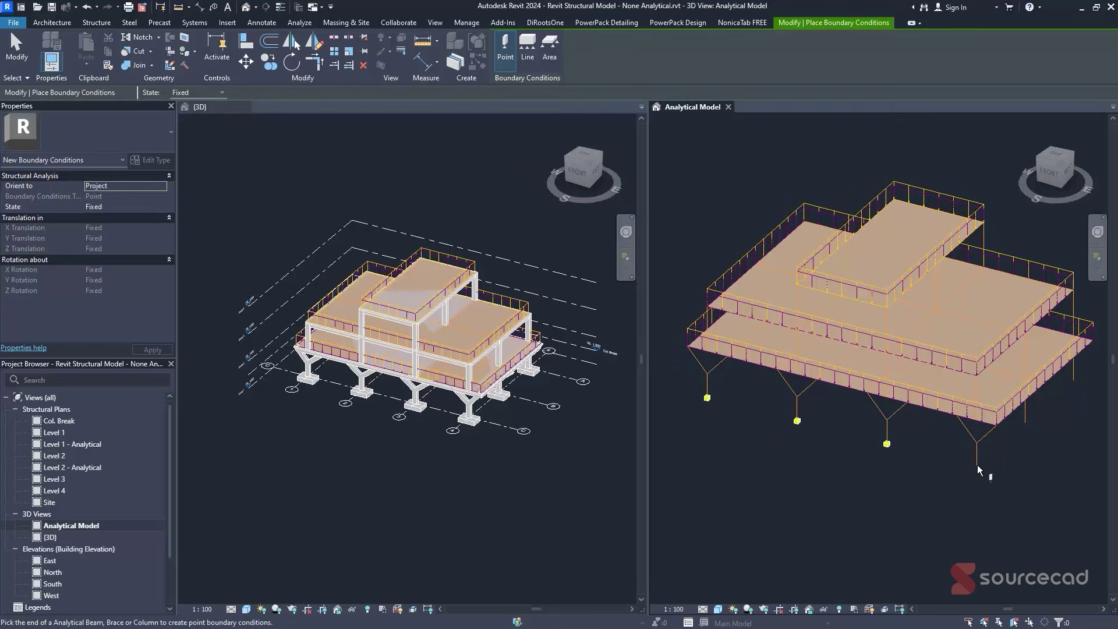
pyautogui.click(977, 464)
# - Place fixed point boundary conditions at the remaining analytical column bases behind the front row
pyautogui.moveTo(1022, 425)
pyautogui.keyDown('shift'); pyautogui.mouseDown(button='middle')
pyautogui.moveTo(1035, 435)
pyautogui.moveTo(993, 418)
pyautogui.mouseUp(button='middle'); pyautogui.keyUp('shift')
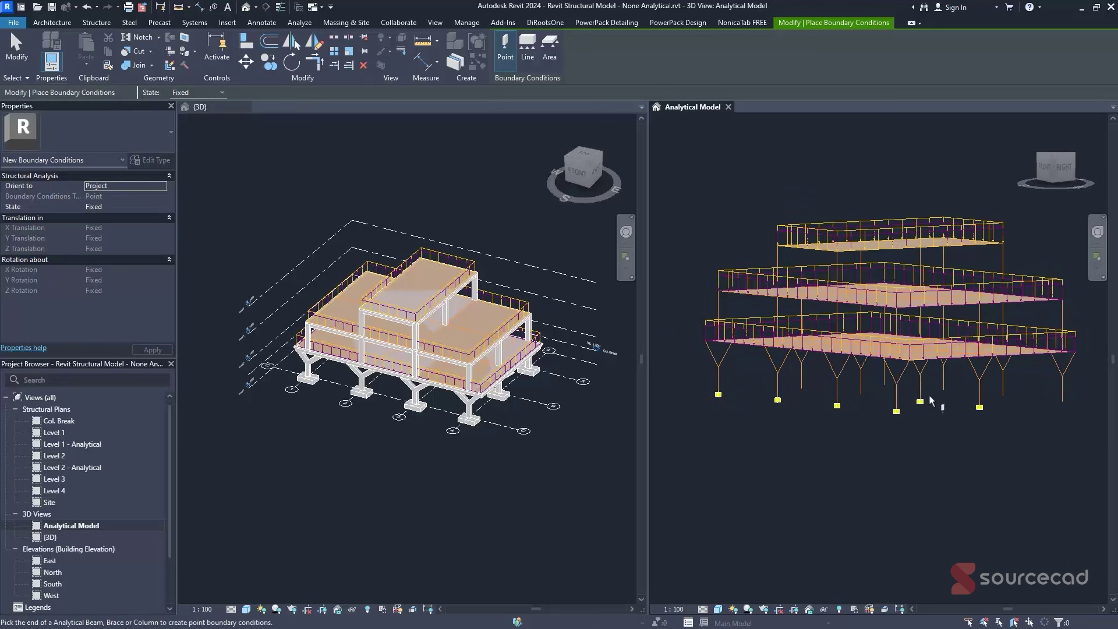
pyautogui.click(943, 393)
pyautogui.click(1002, 397)
pyautogui.click(1062, 402)
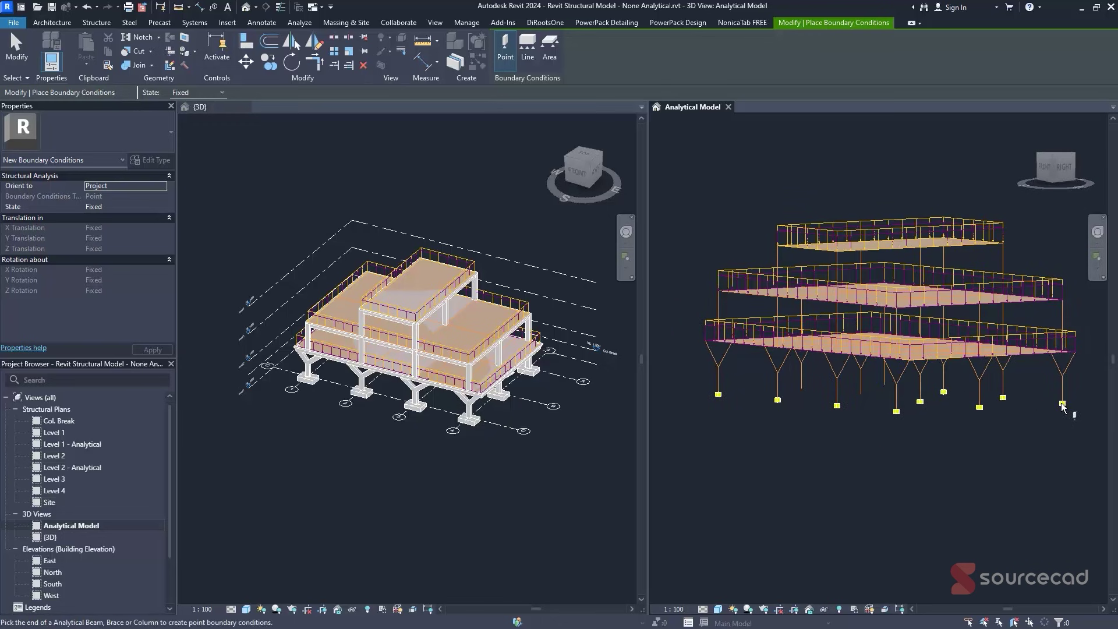
pyautogui.click(861, 395)
pyautogui.click(884, 386)
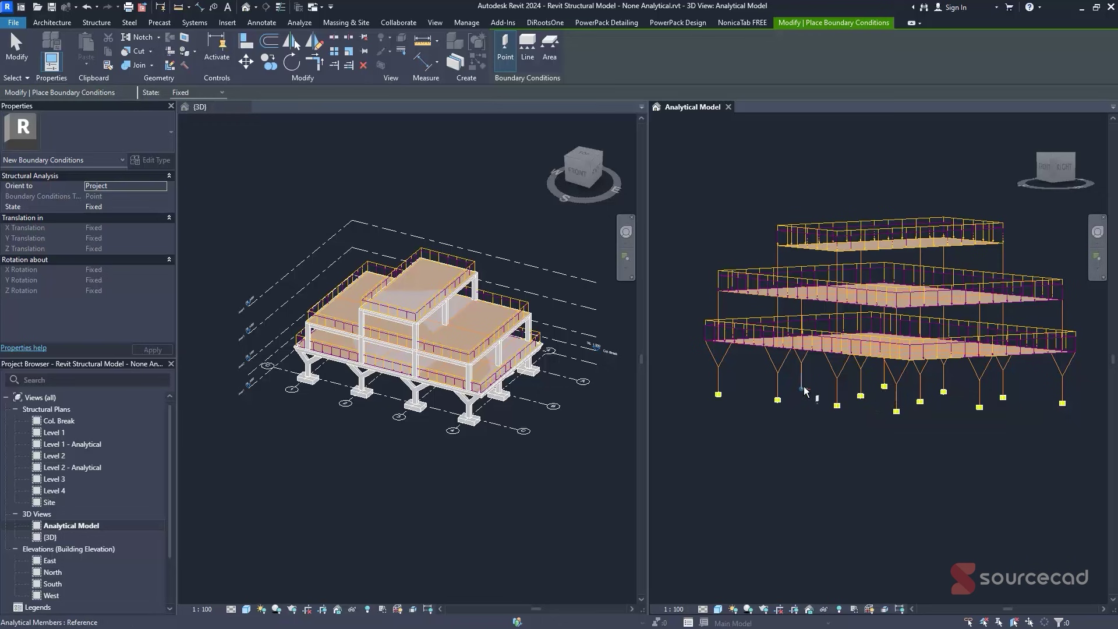
pyautogui.keyDown('shift'); pyautogui.moveTo(805, 392); pyautogui.dragTo(812, 396, button='middle'); pyautogui.keyUp('shift')
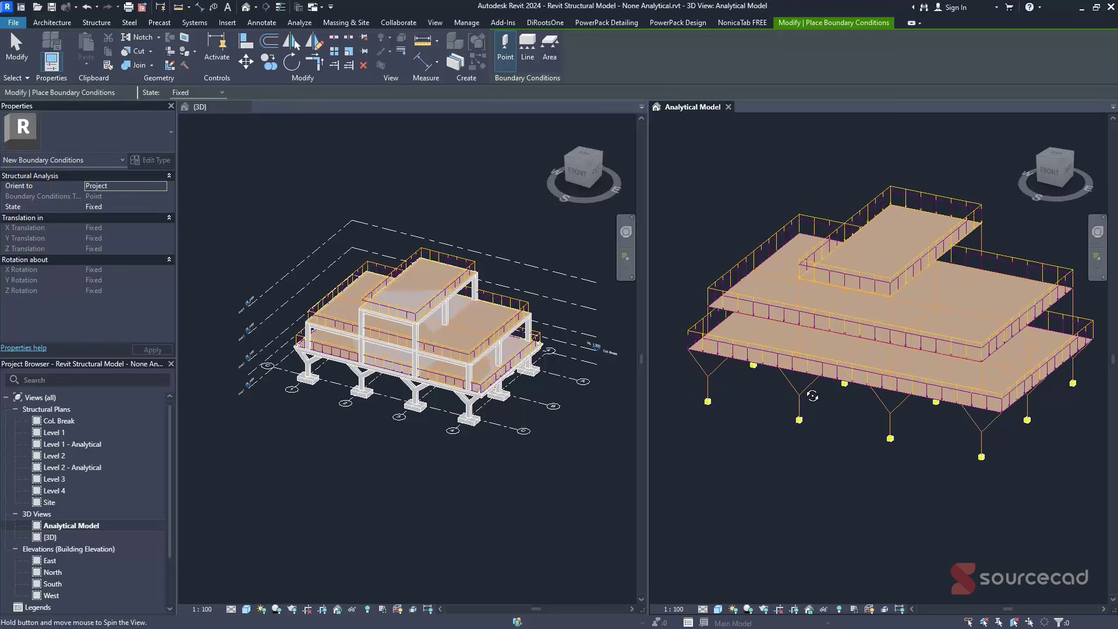
pyautogui.press('Escape')
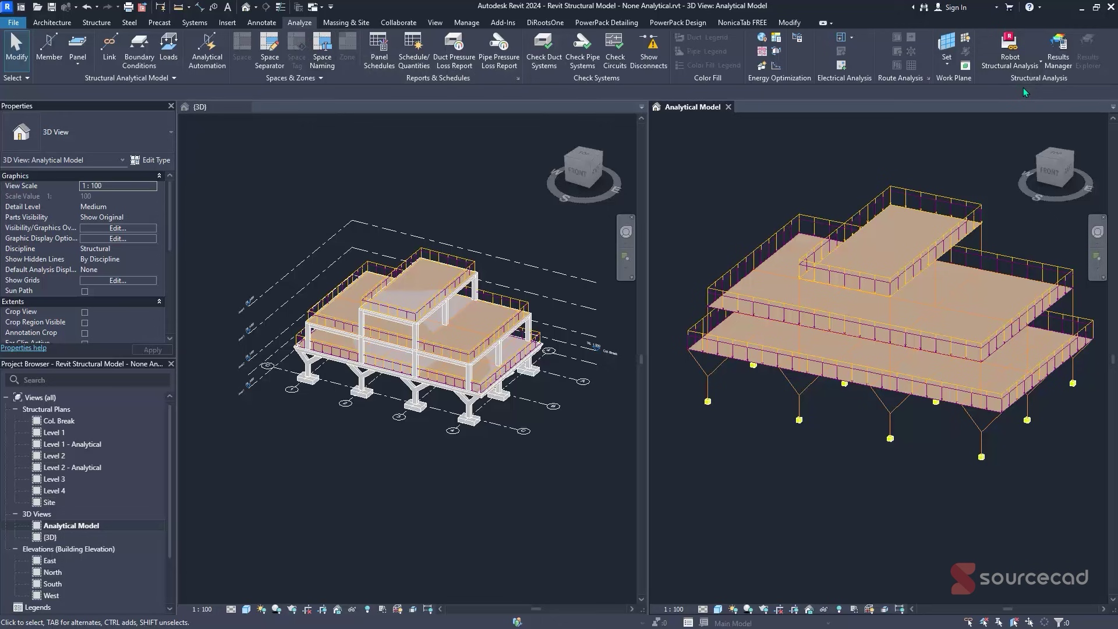
# - Send the model to Robot Structural Analysis by direct integration, with load case DL1 containing the self-weight
pyautogui.click(1009, 51)
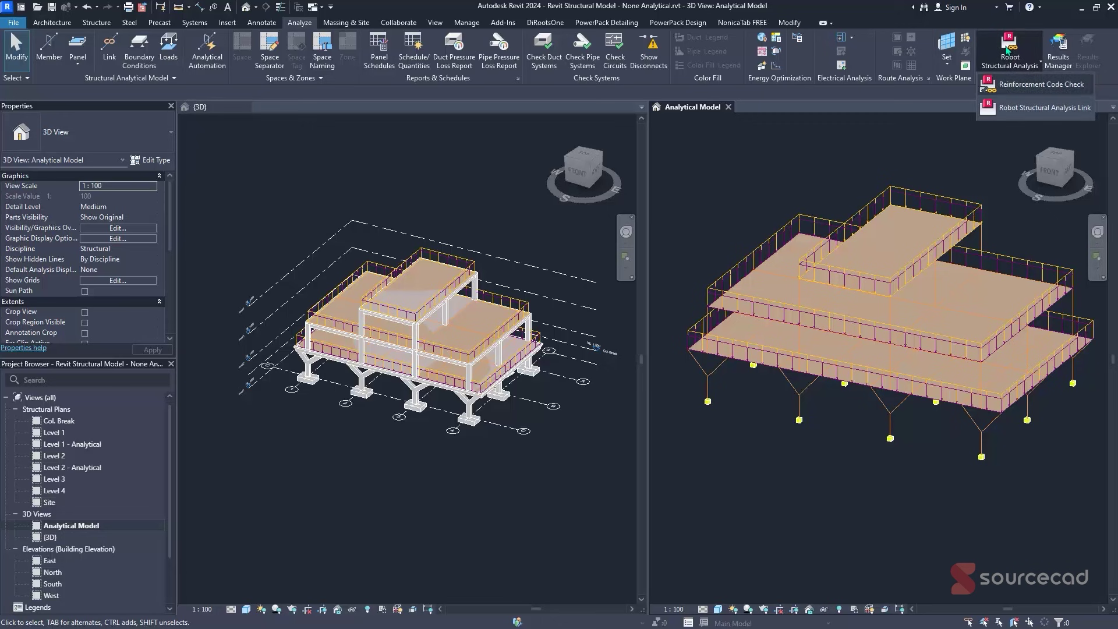
pyautogui.click(1048, 109)
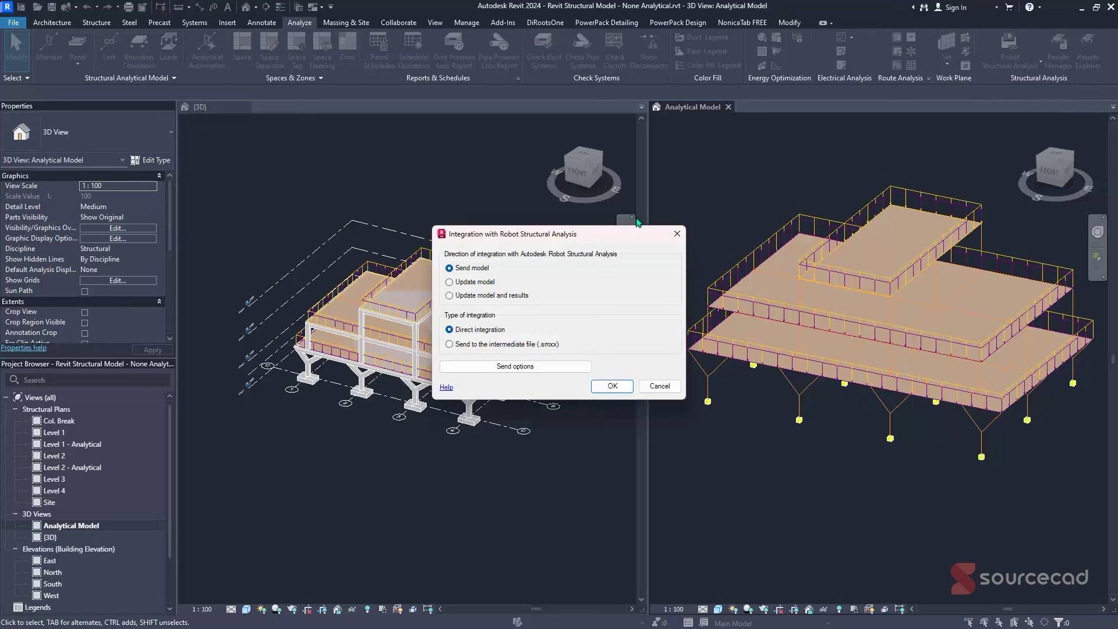
pyautogui.moveTo(573, 234); pyautogui.dragTo(576, 223)
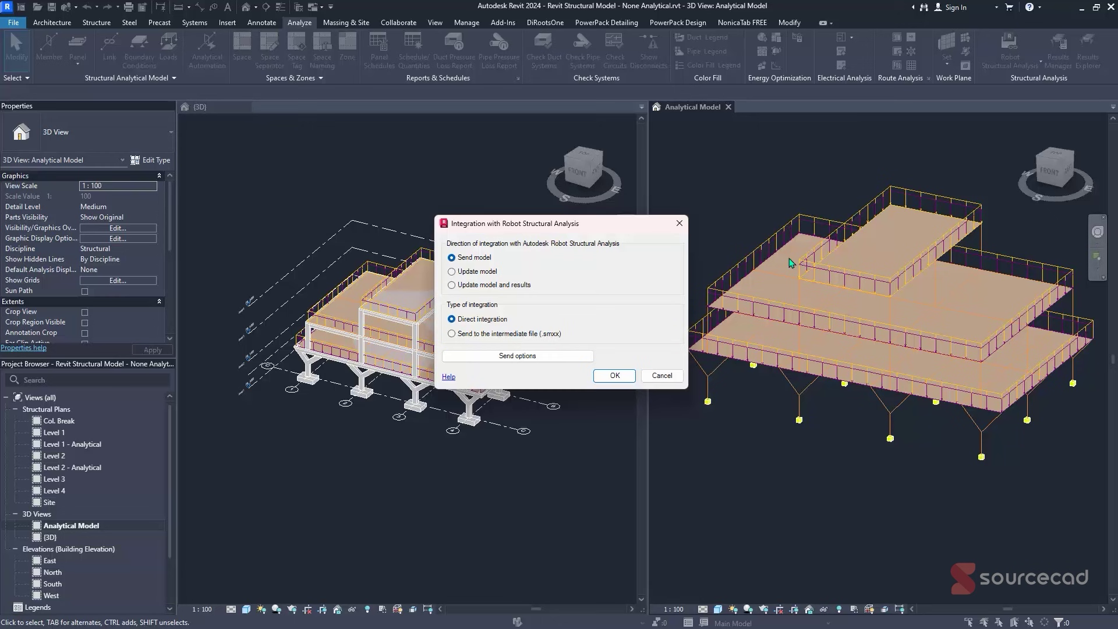
pyautogui.press('super')
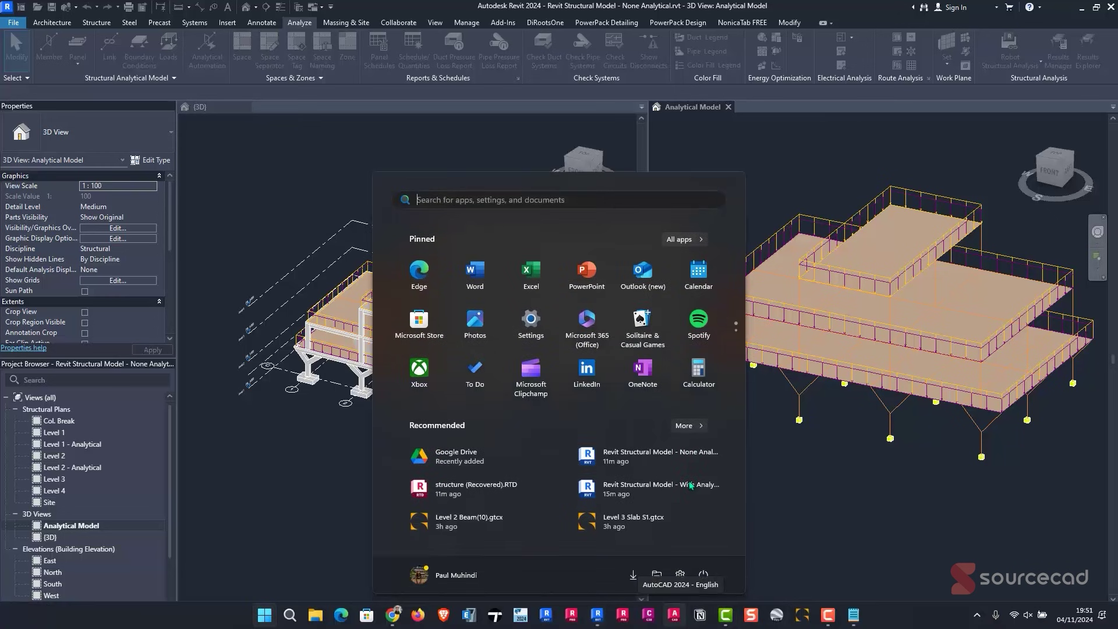
pyautogui.click(622, 614)
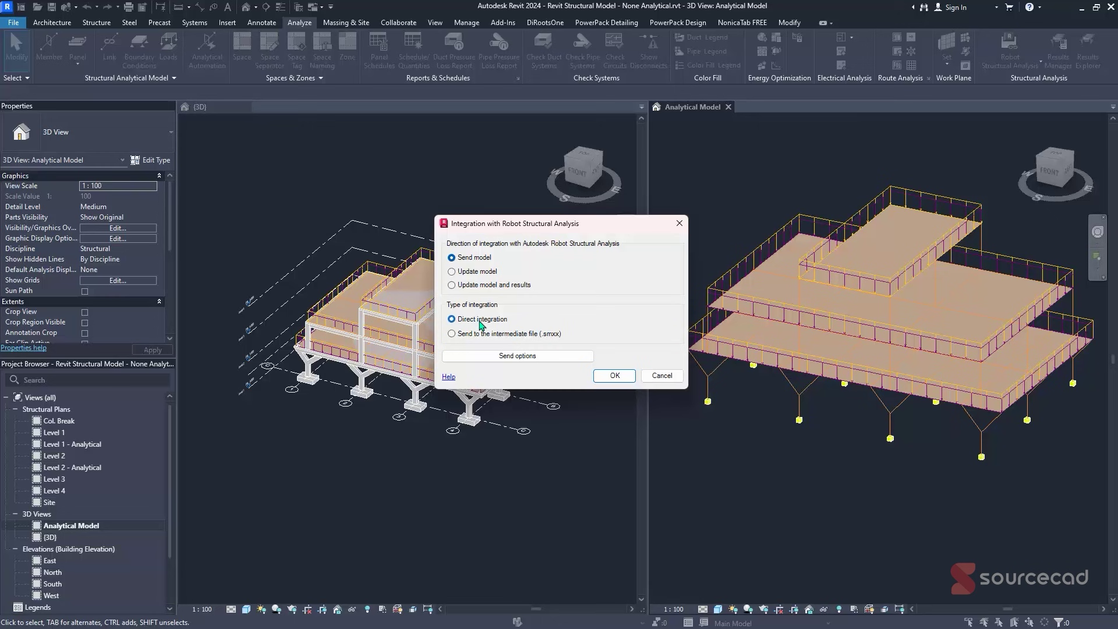
pyautogui.click(531, 355)
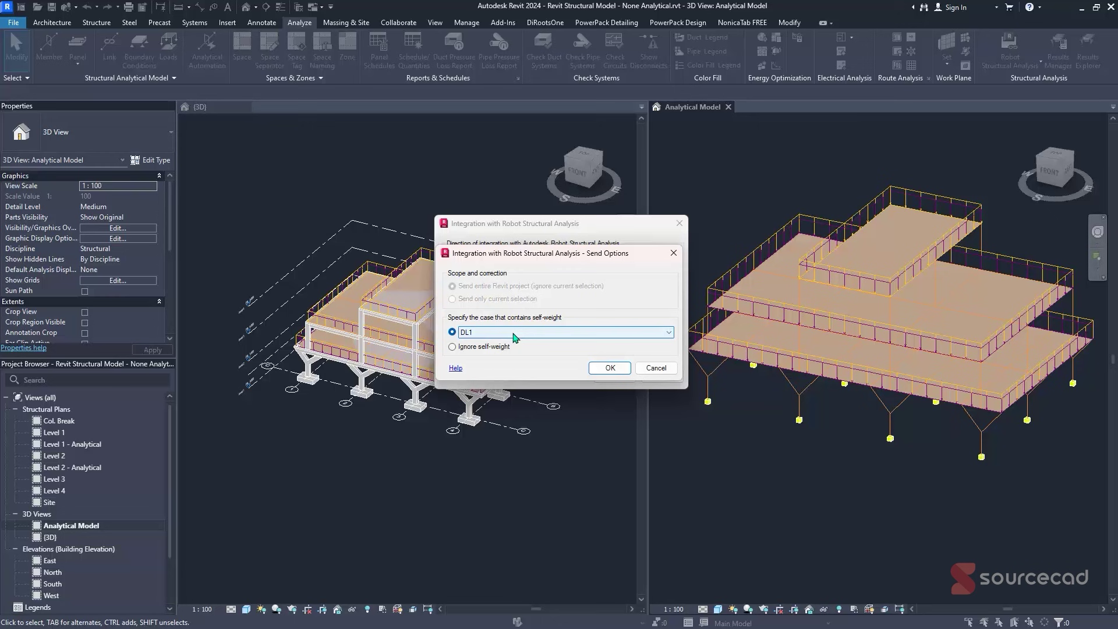
pyautogui.click(514, 333)
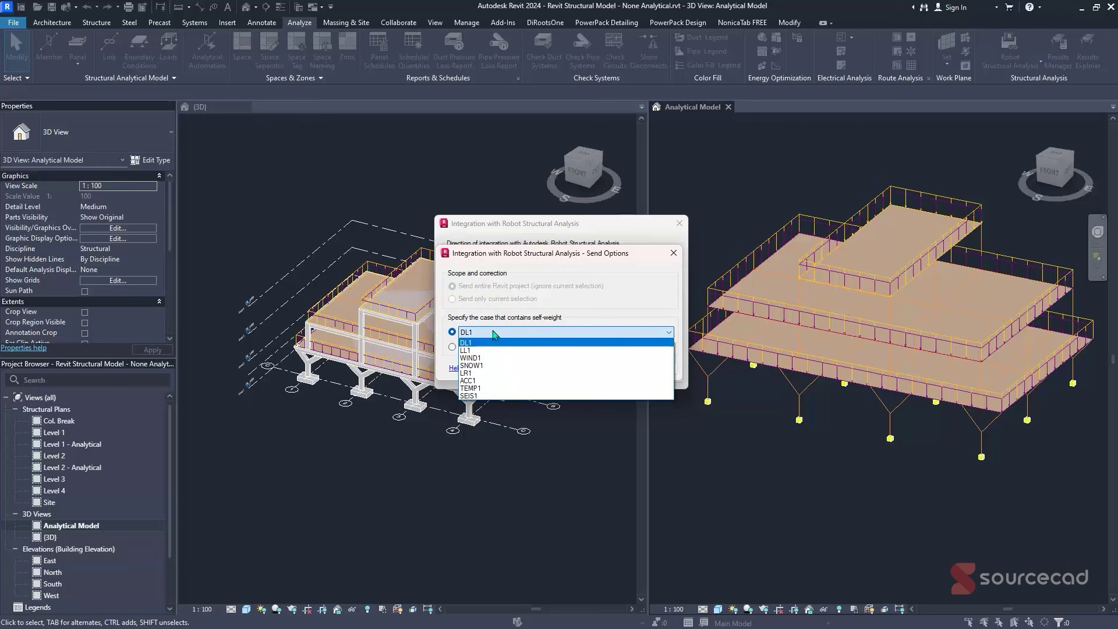
pyautogui.click(498, 341)
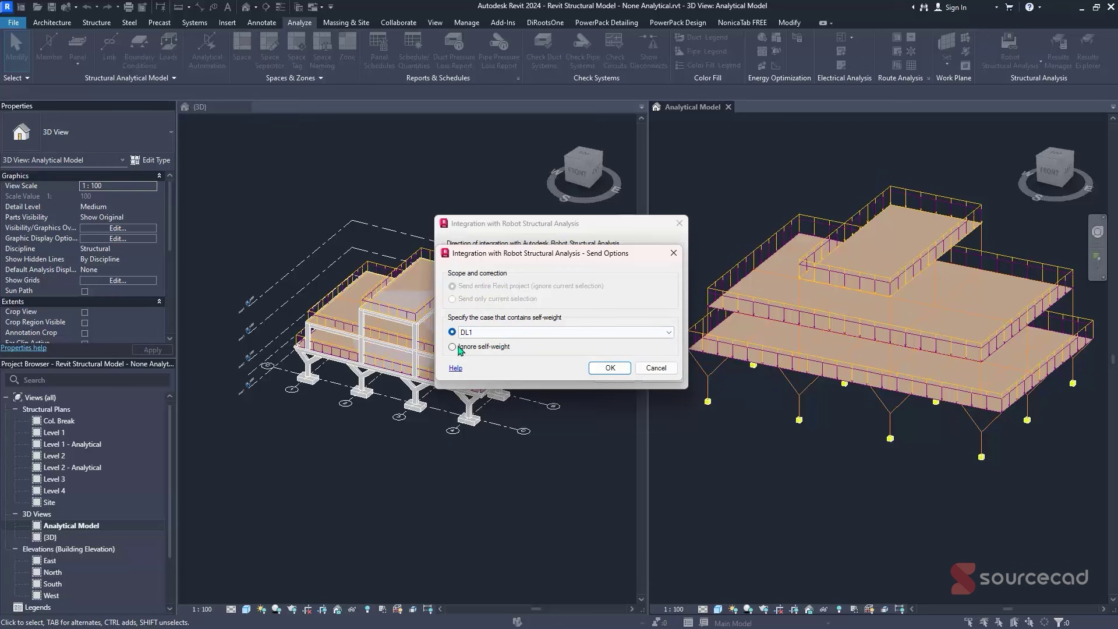
pyautogui.click(606, 369)
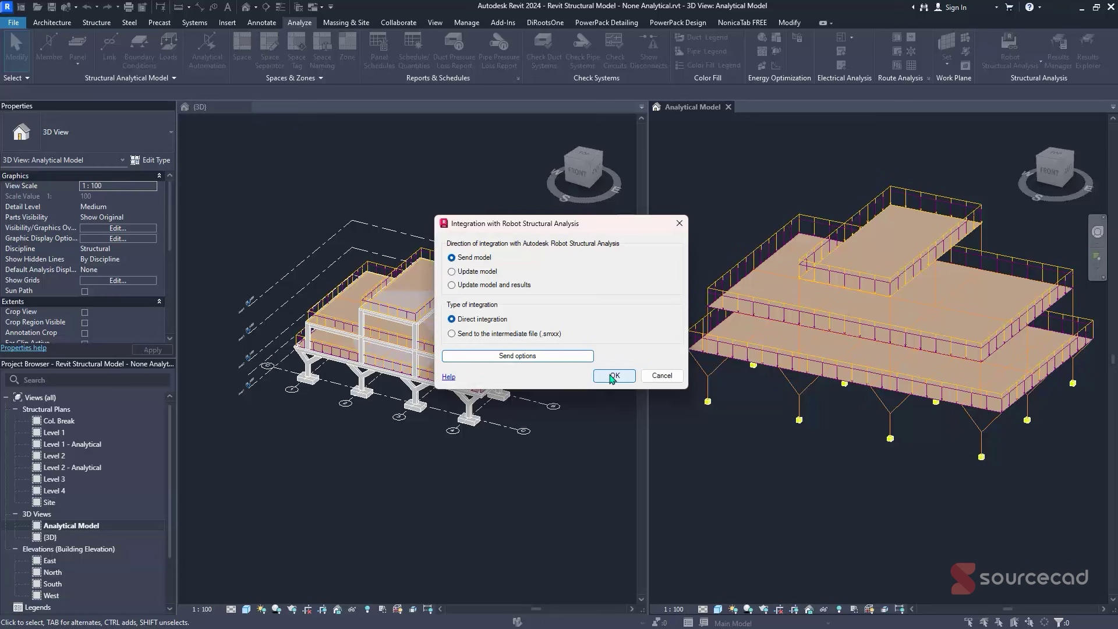
pyautogui.click(610, 376)
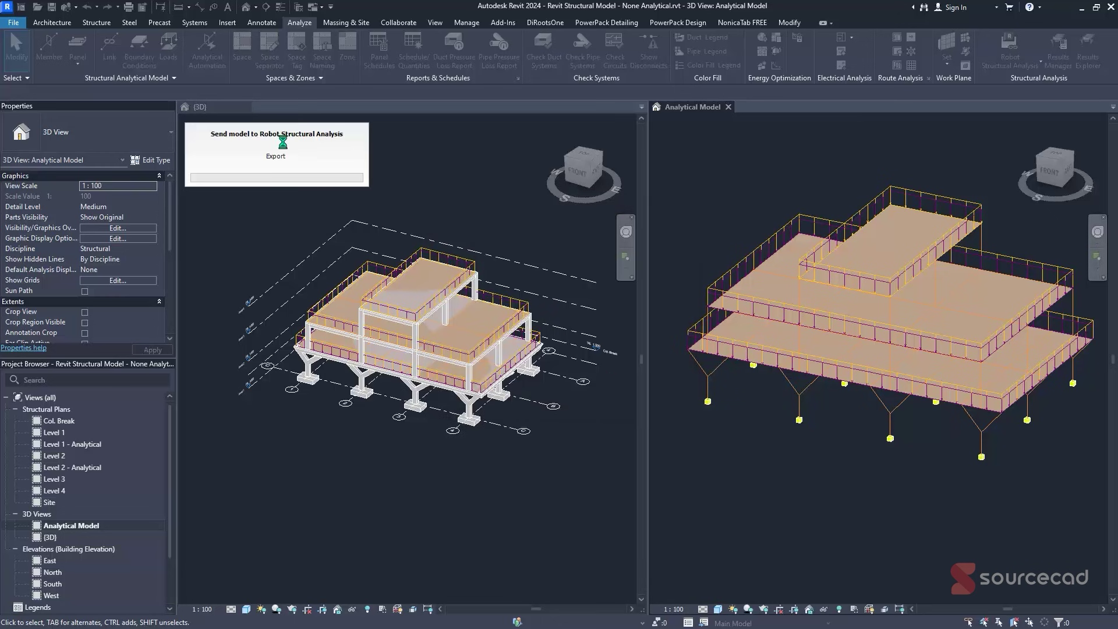
# - Check the transferred model in Robot, and review the transfer report in Revit filtered to warnings only
pyautogui.press('super')
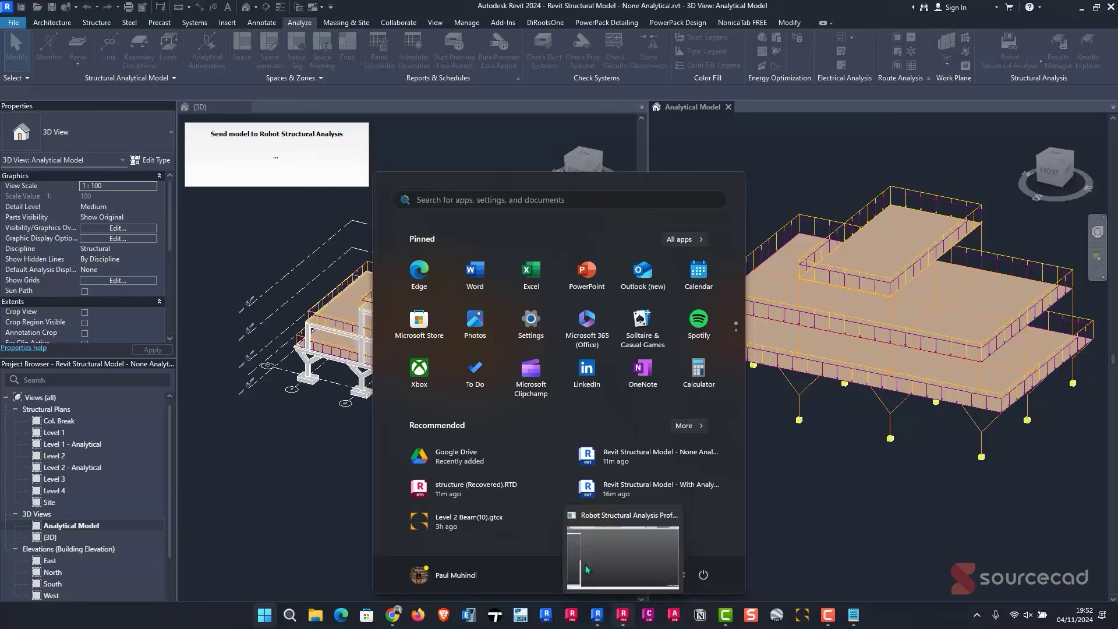
pyautogui.click(623, 620)
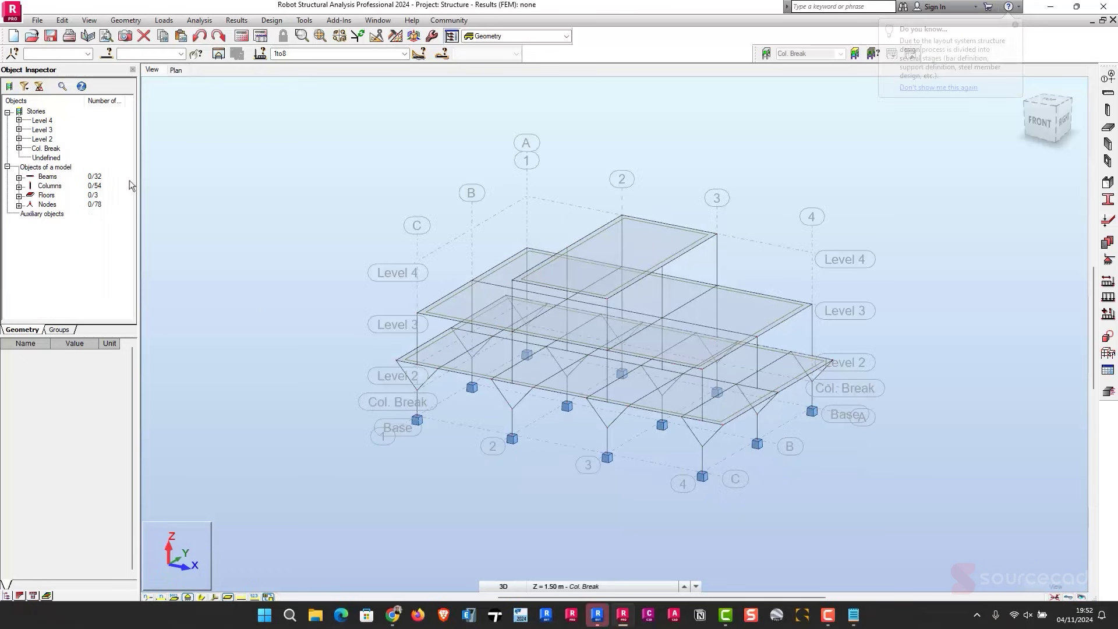
pyautogui.click(598, 617)
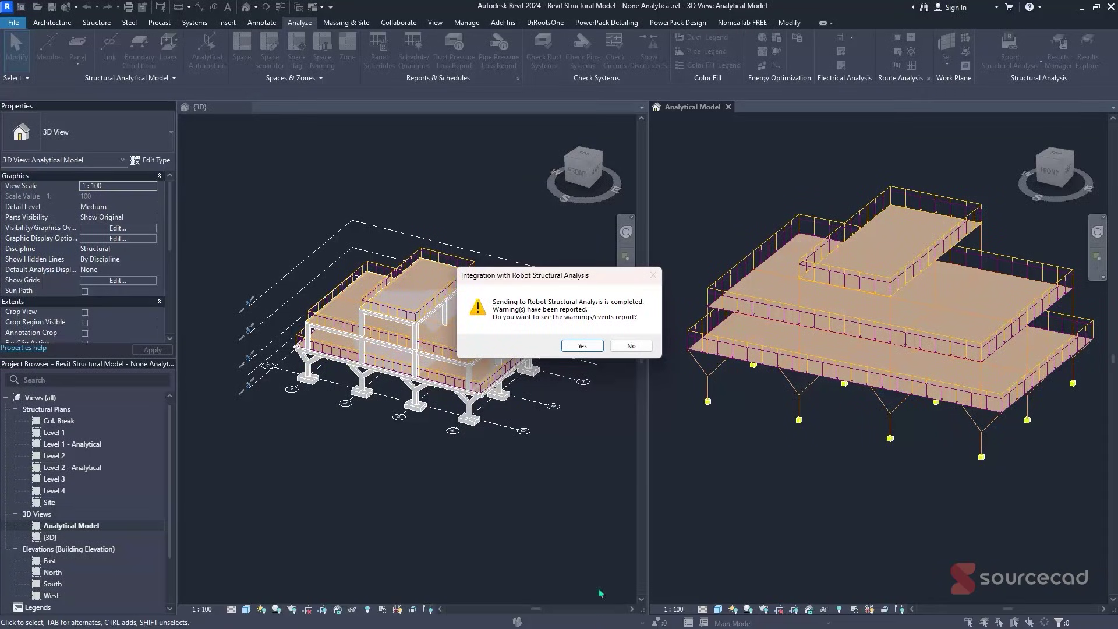
pyautogui.click(582, 346)
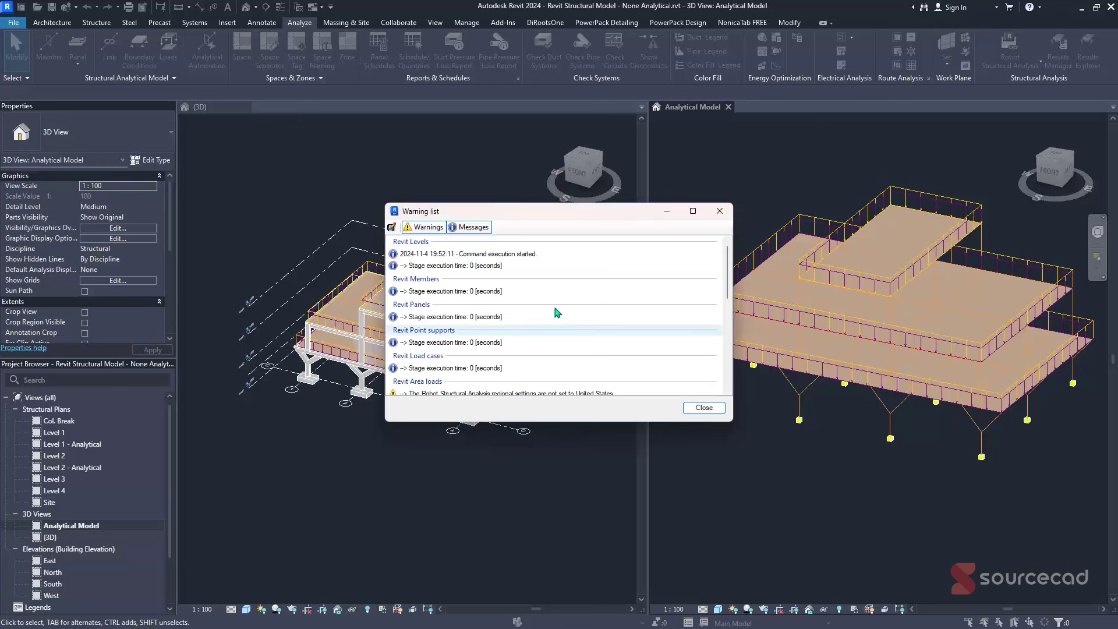
pyautogui.click(476, 228)
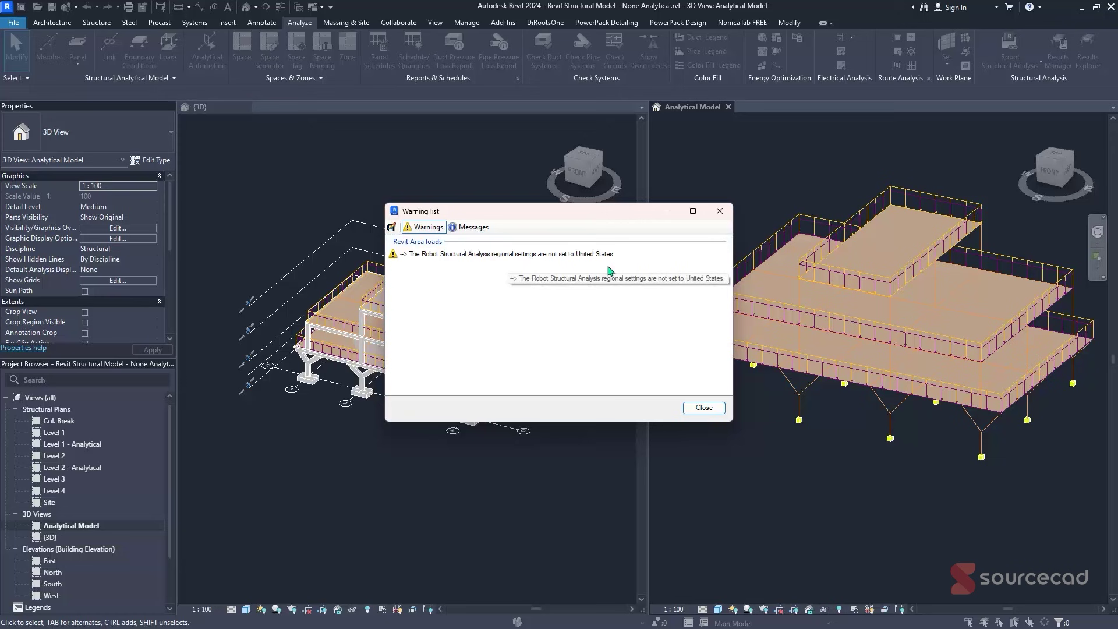
pyautogui.click(704, 407)
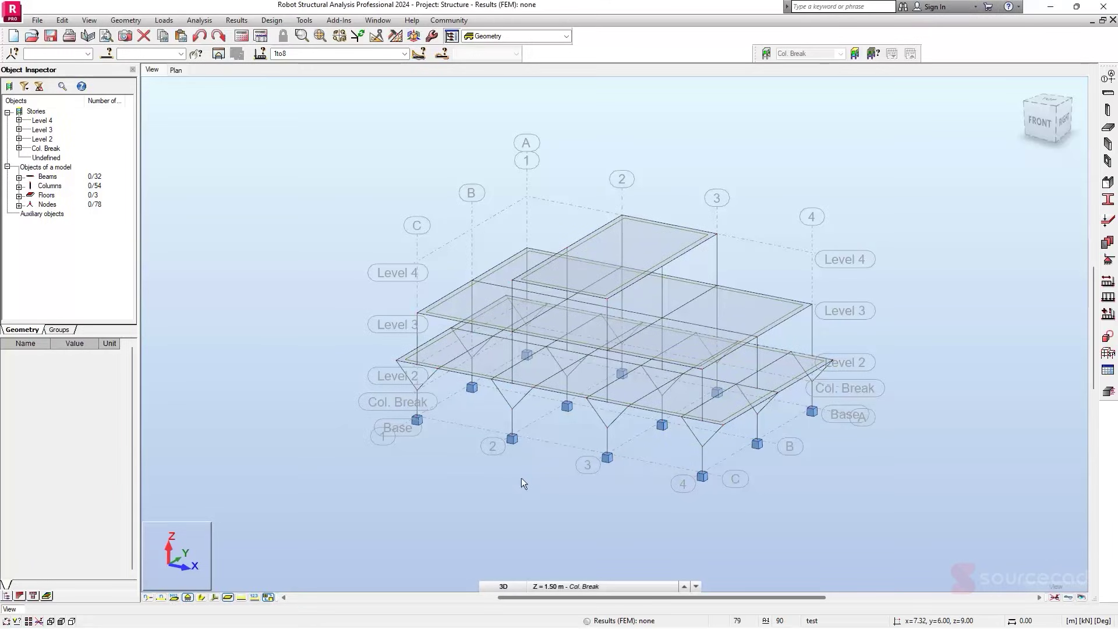
# - Display the section shapes in Robot and colour the members by member type with a legend
pyautogui.click(201, 597)
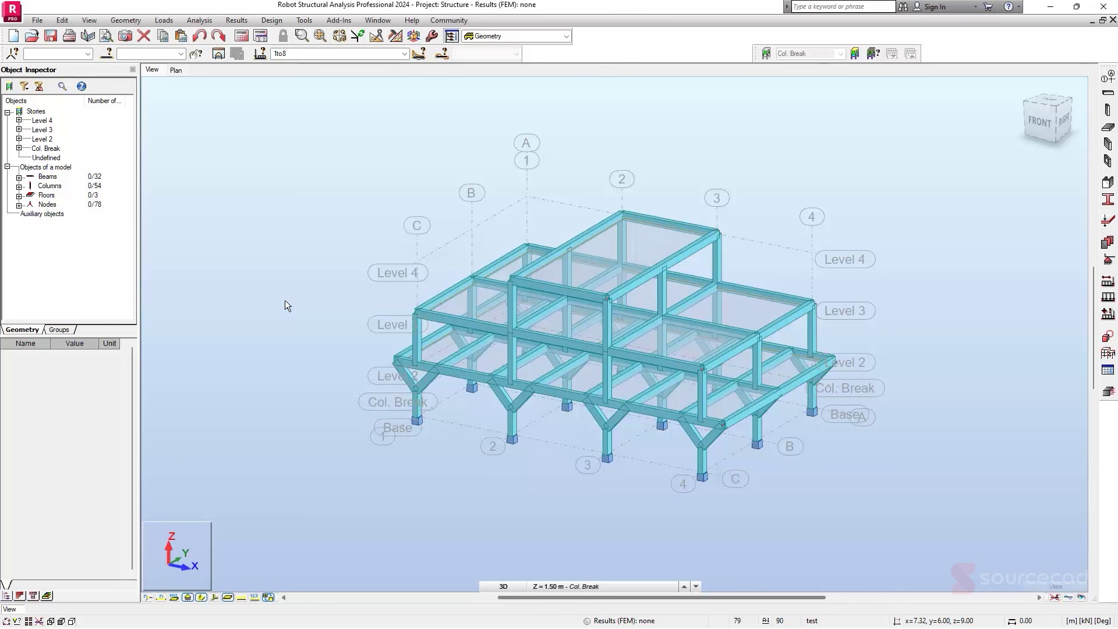
pyautogui.press('v')
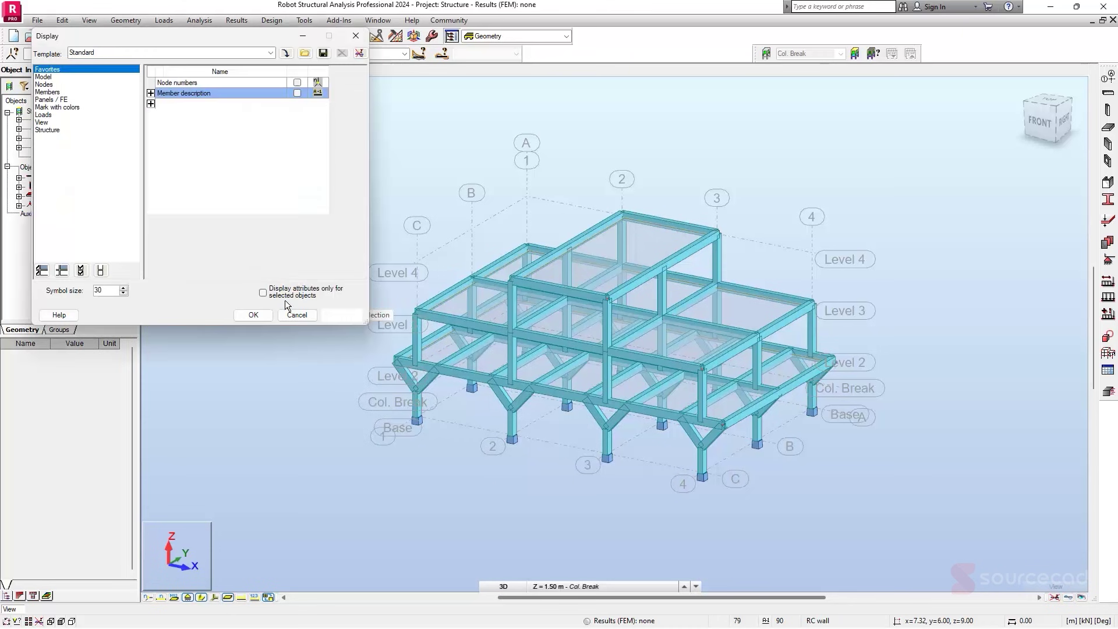
pyautogui.moveTo(234, 40); pyautogui.dragTo(353, 191)
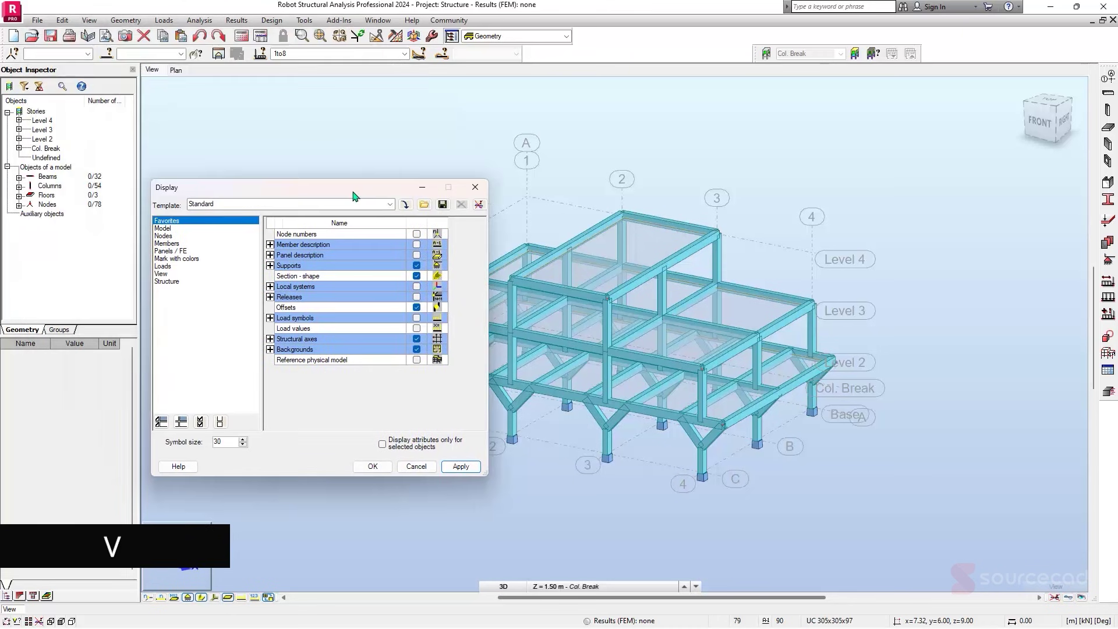
pyautogui.click(176, 259)
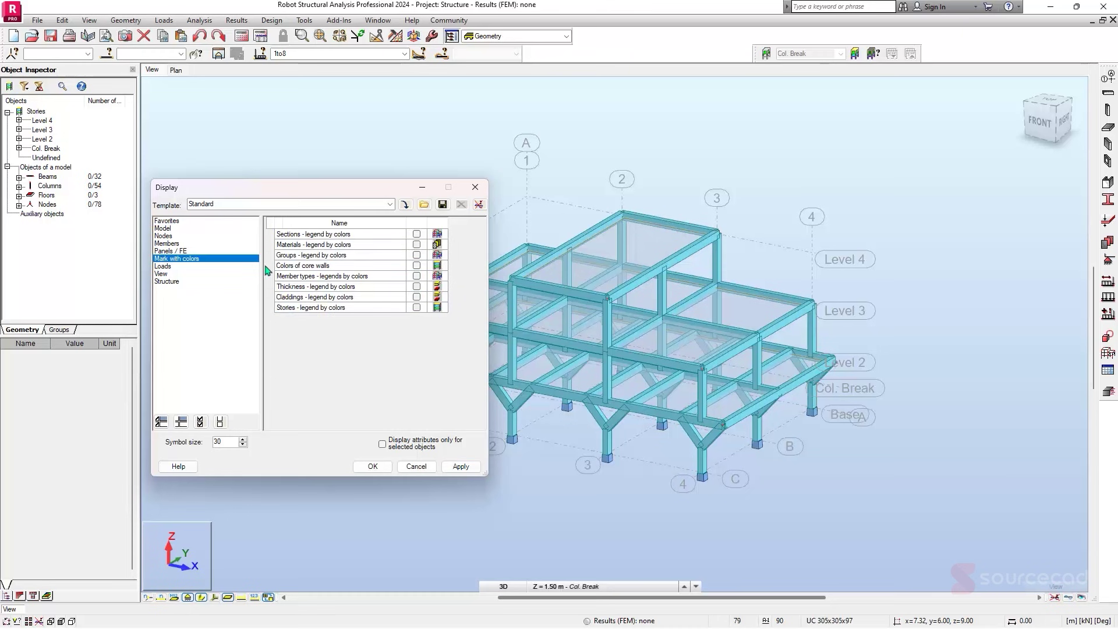
pyautogui.click(417, 276)
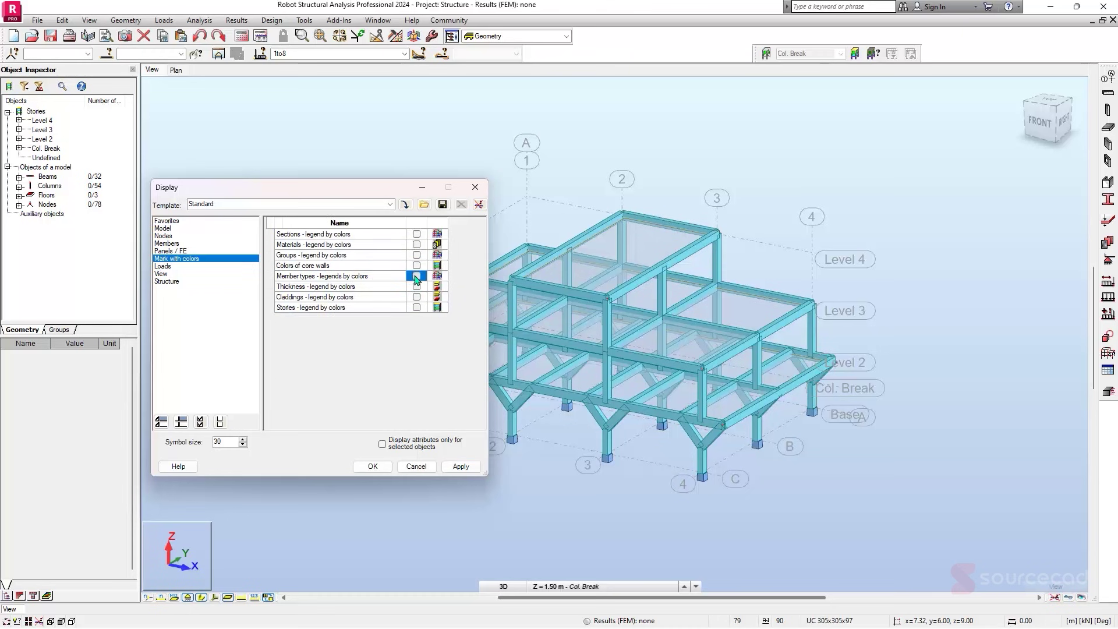
pyautogui.click(459, 466)
pyautogui.click(373, 466)
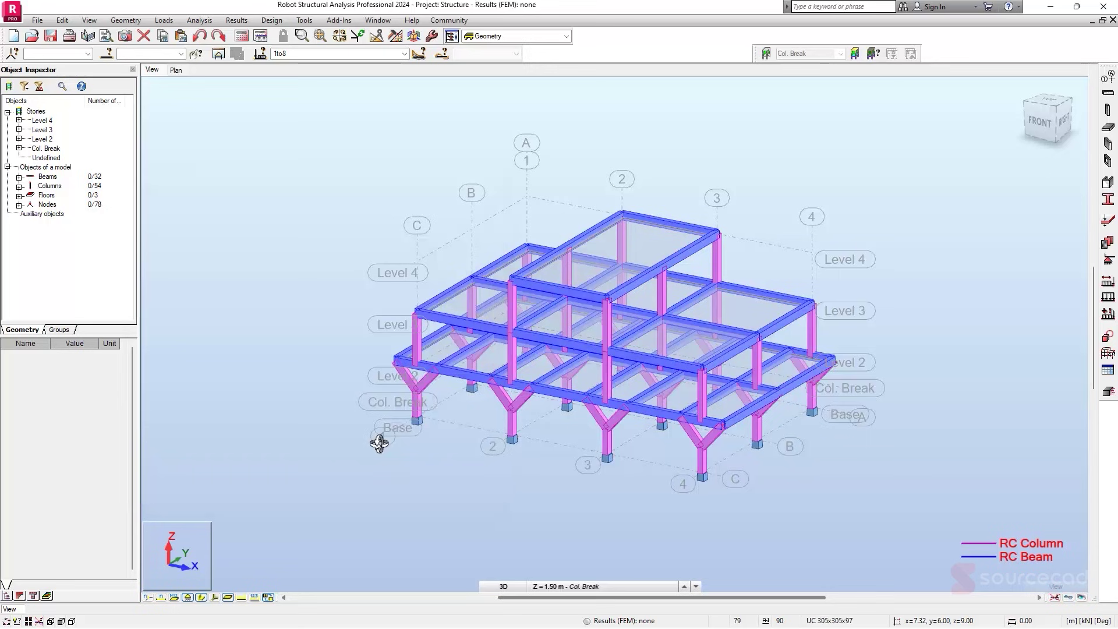
pyautogui.keyDown('shift'); pyautogui.moveTo(379, 444); pyautogui.dragTo(334, 255, button='middle'); pyautogui.keyUp('shift')
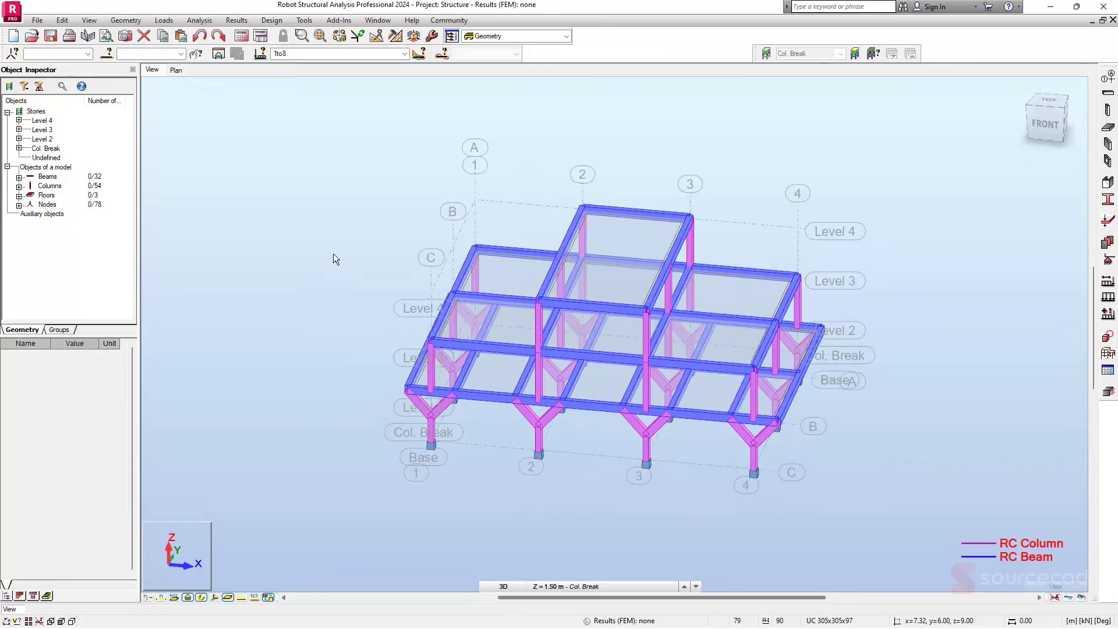
# - Arrange Revit and Robot side by side to compare the physical and analytical models with the transferred structure
pyautogui.press('super')
pyautogui.click(256, 282)
pyautogui.press('super+Right')
pyautogui.click(186, 175)
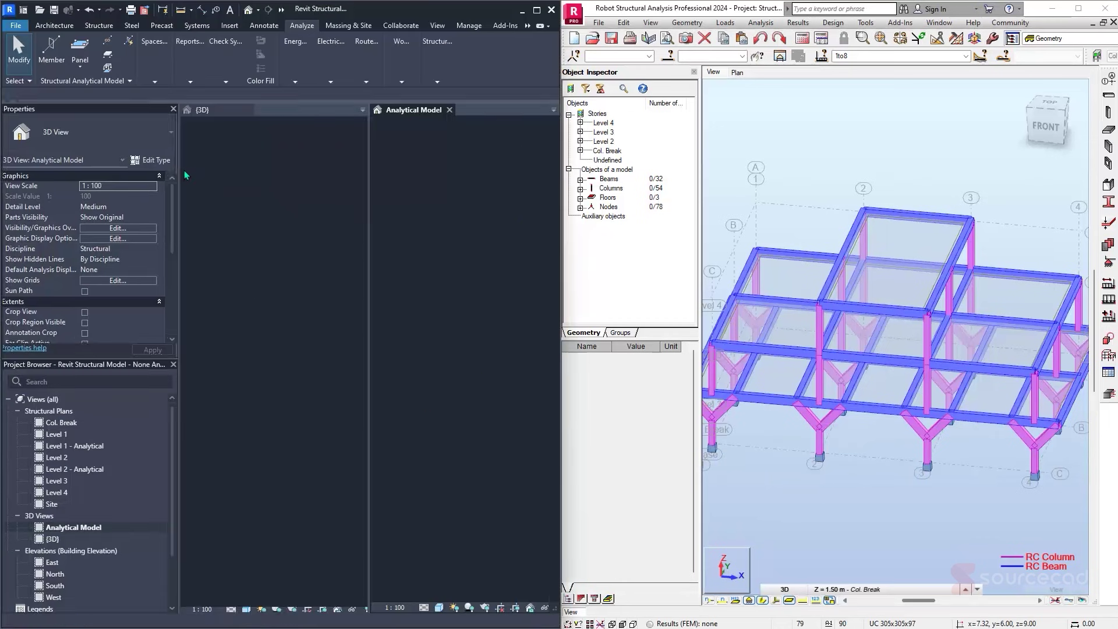
pyautogui.click(185, 175)
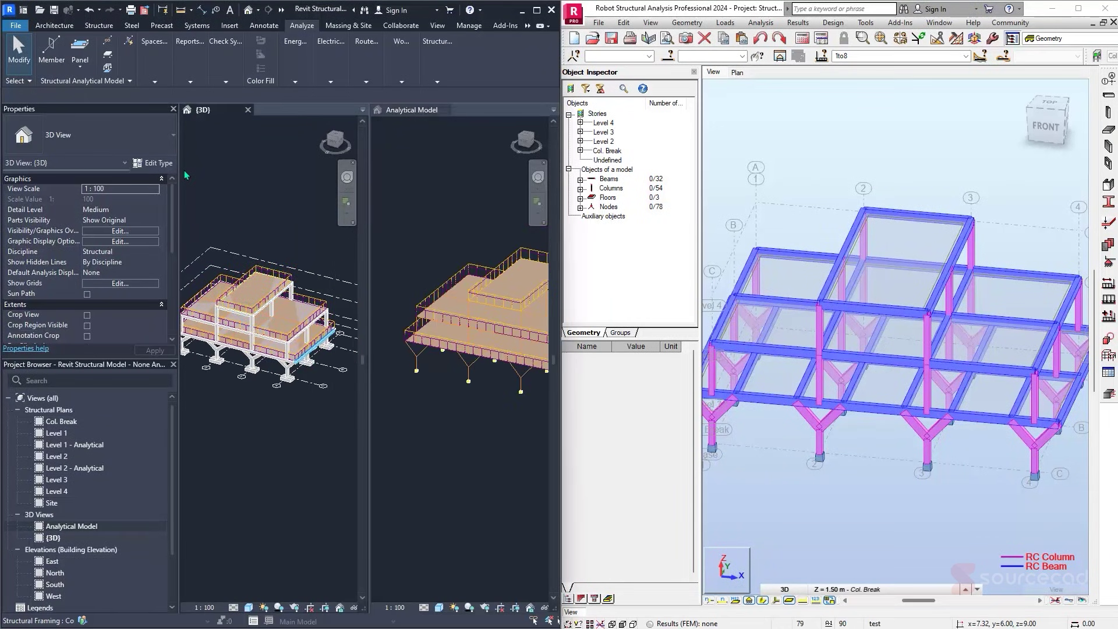
pyautogui.click(528, 143)
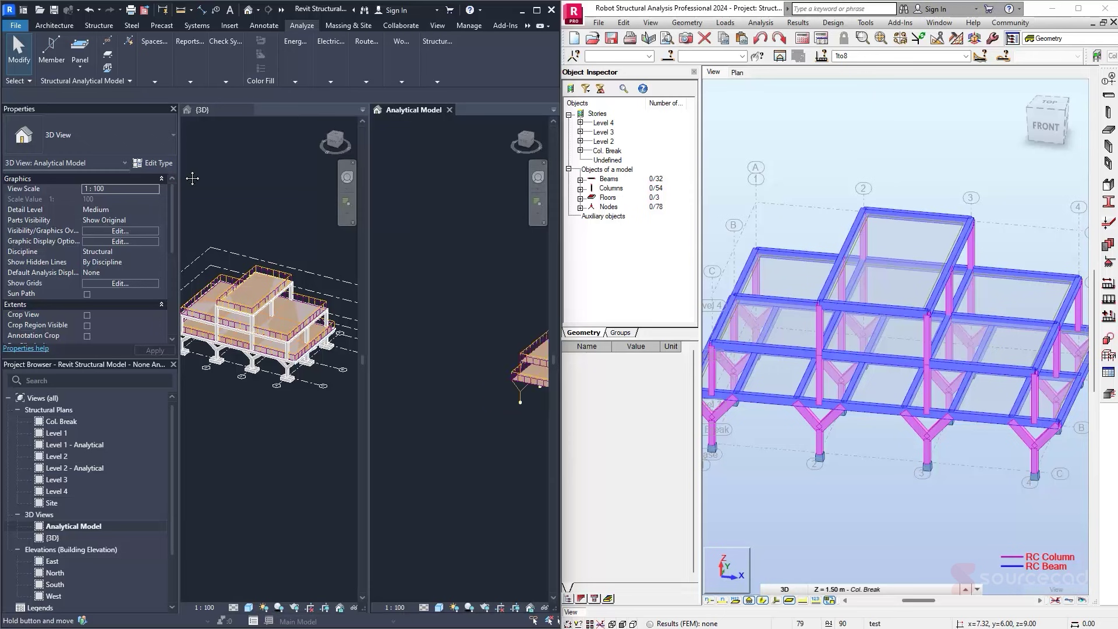
pyautogui.scroll(-2, 835, 203)
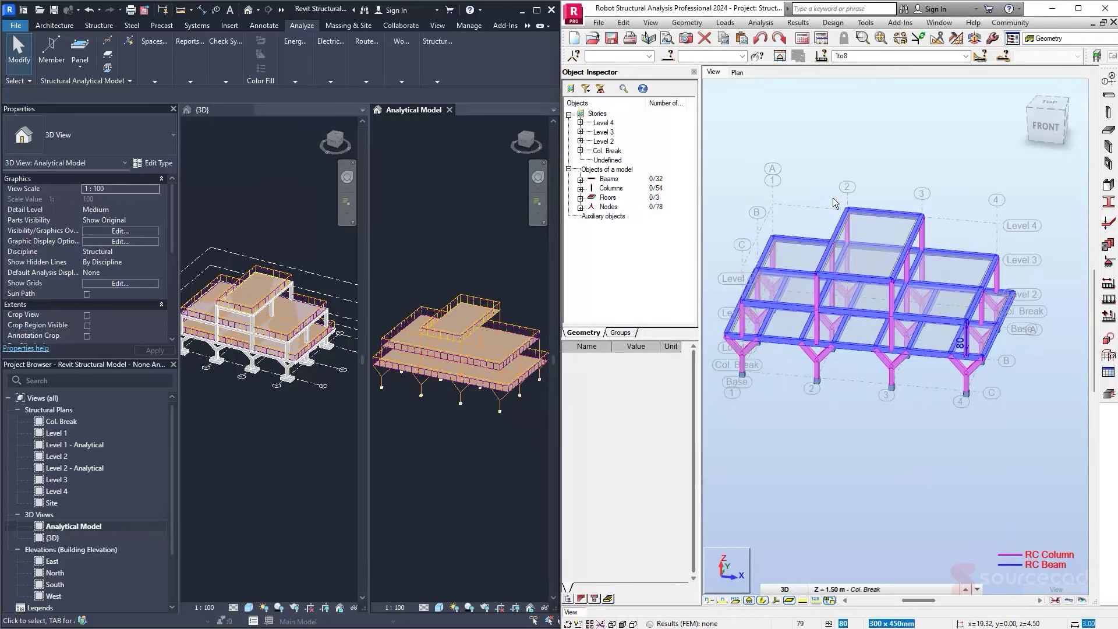
# - Review the materials, databases and design codes in Robot's Job Preferences
pyautogui.click(992, 38)
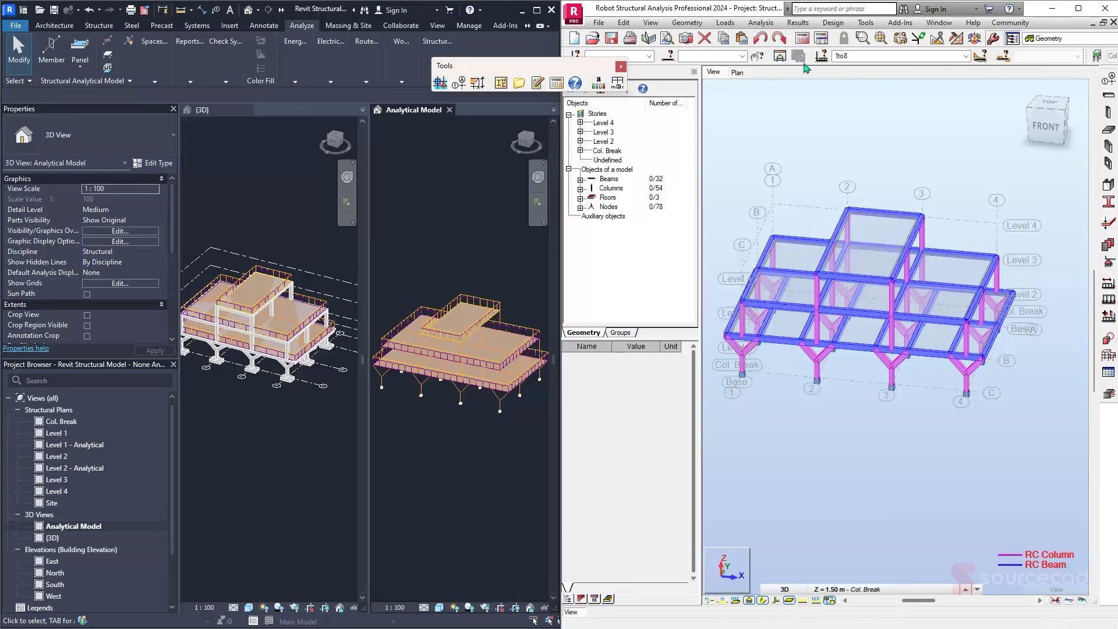
pyautogui.click(616, 88)
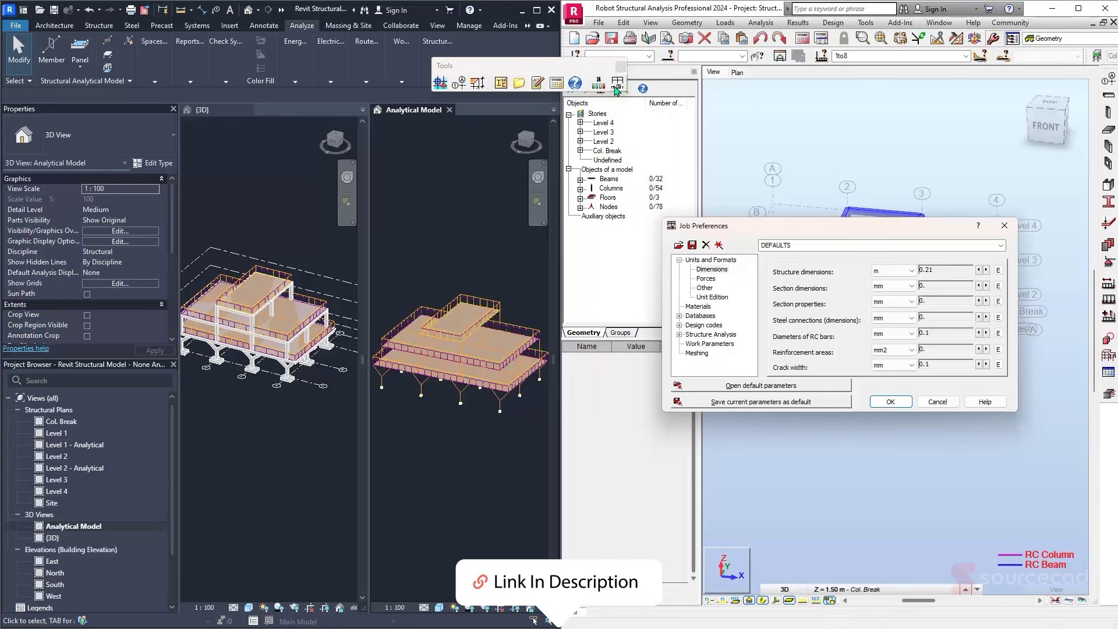
pyautogui.click(698, 307)
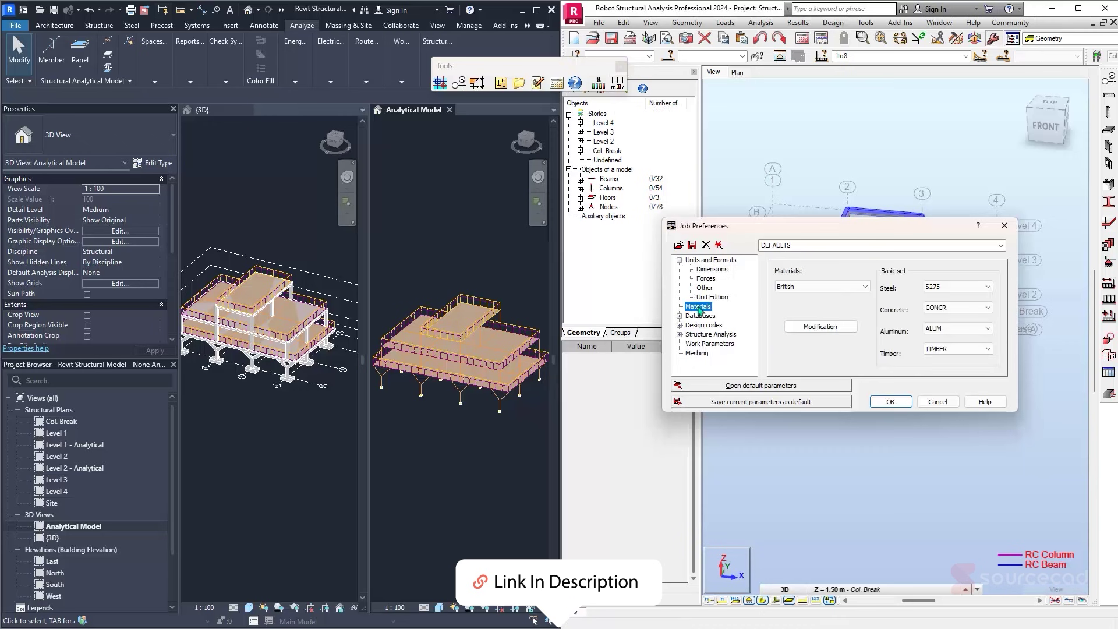
pyautogui.click(700, 316)
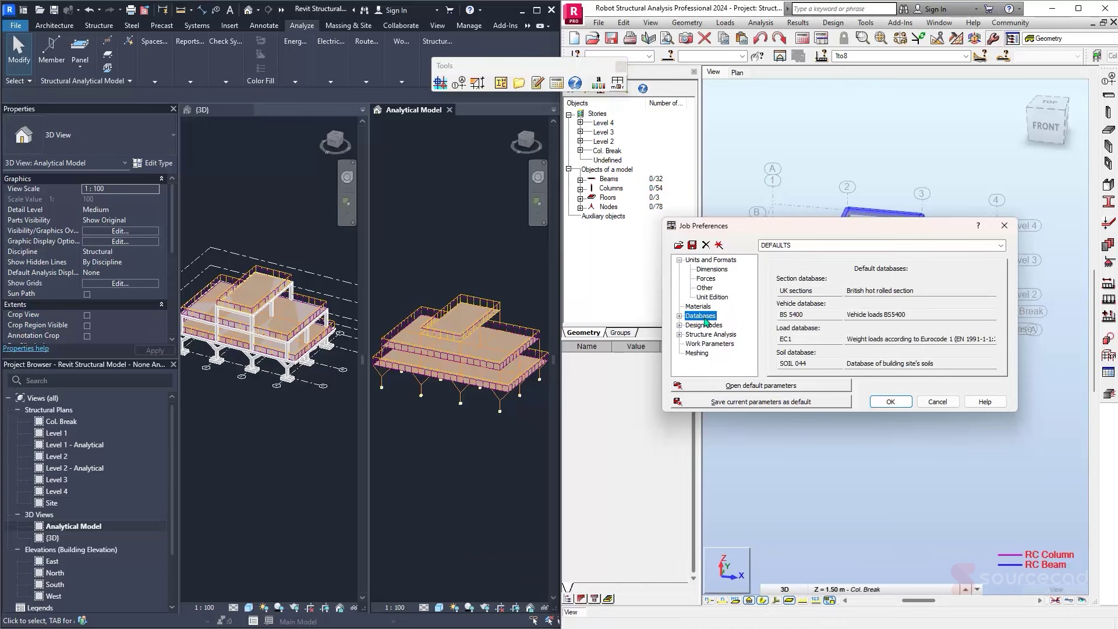
pyautogui.click(702, 326)
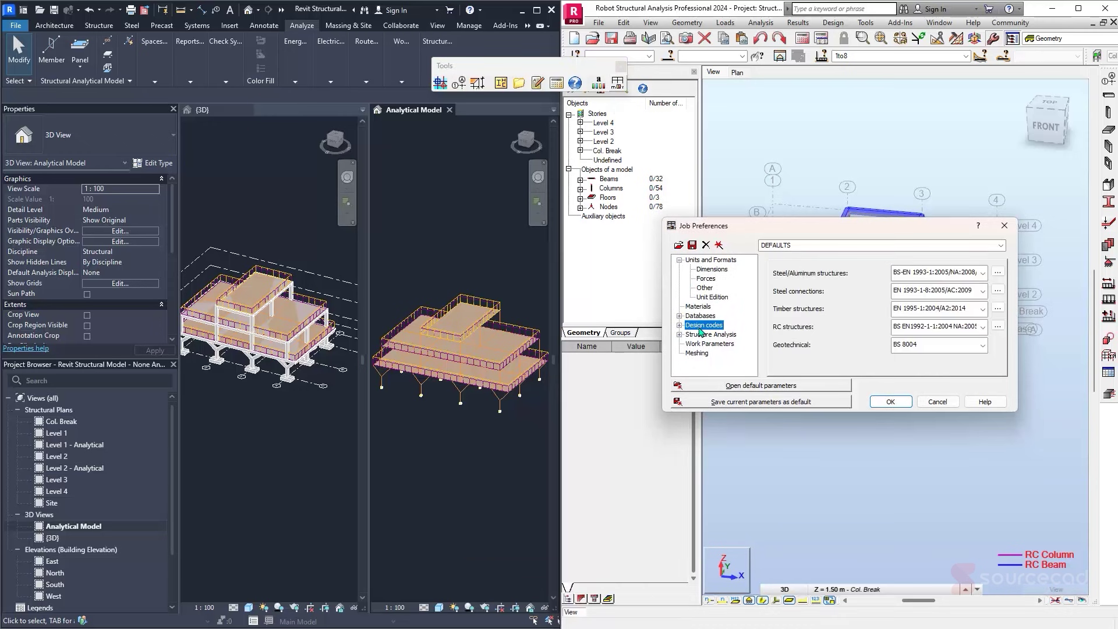
pyautogui.click(890, 402)
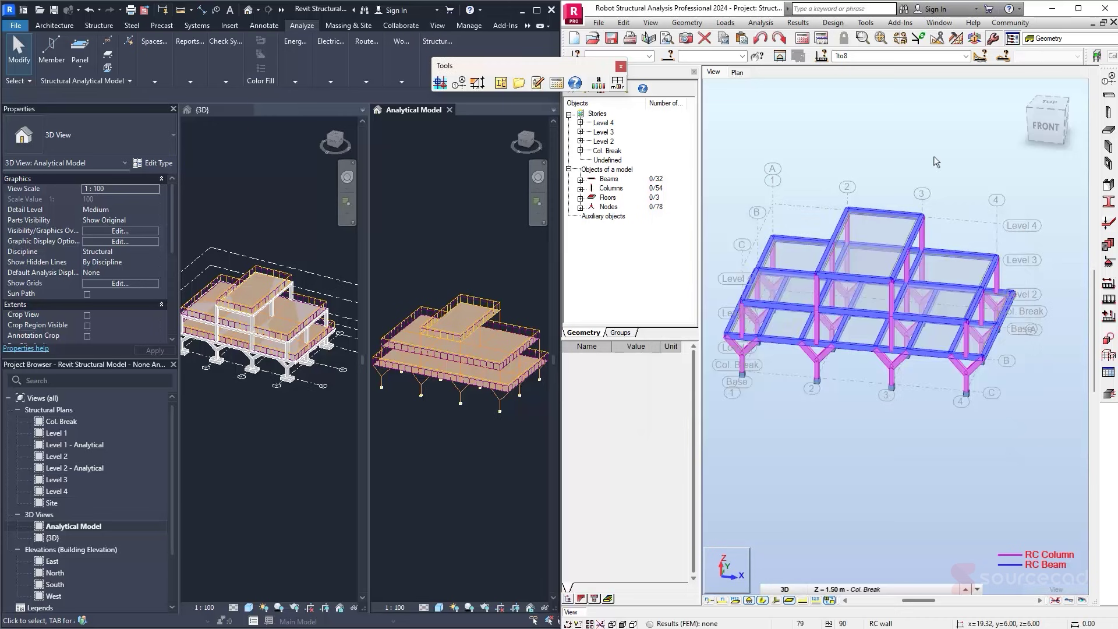
# - Run the structural calculations in Robot and maximize its window to show the meshed model
pyautogui.click(803, 39)
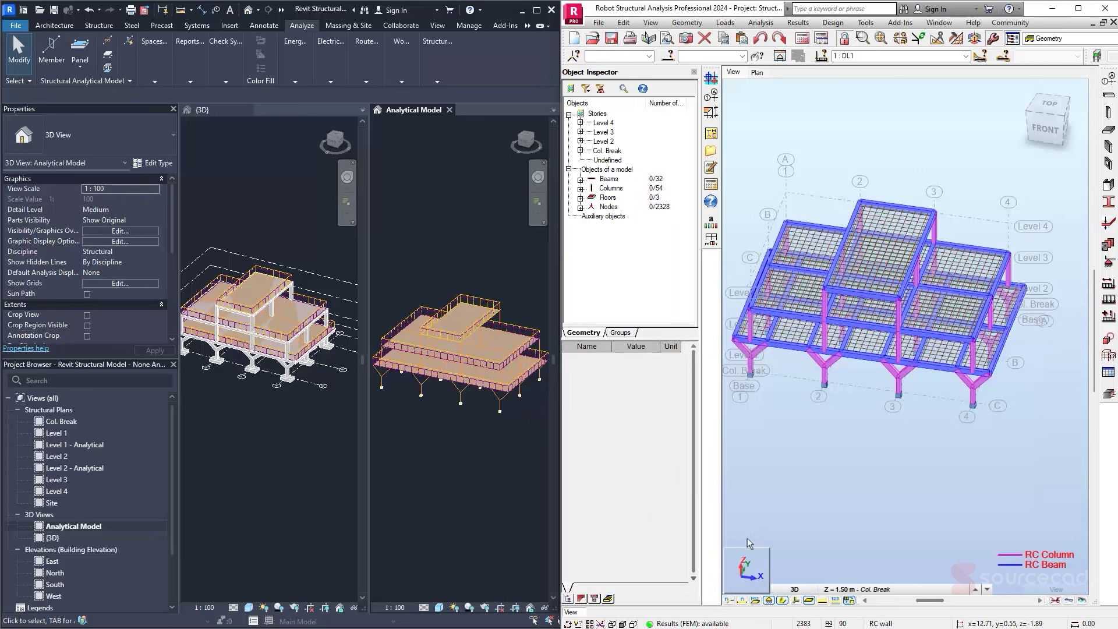
pyautogui.click(1077, 9)
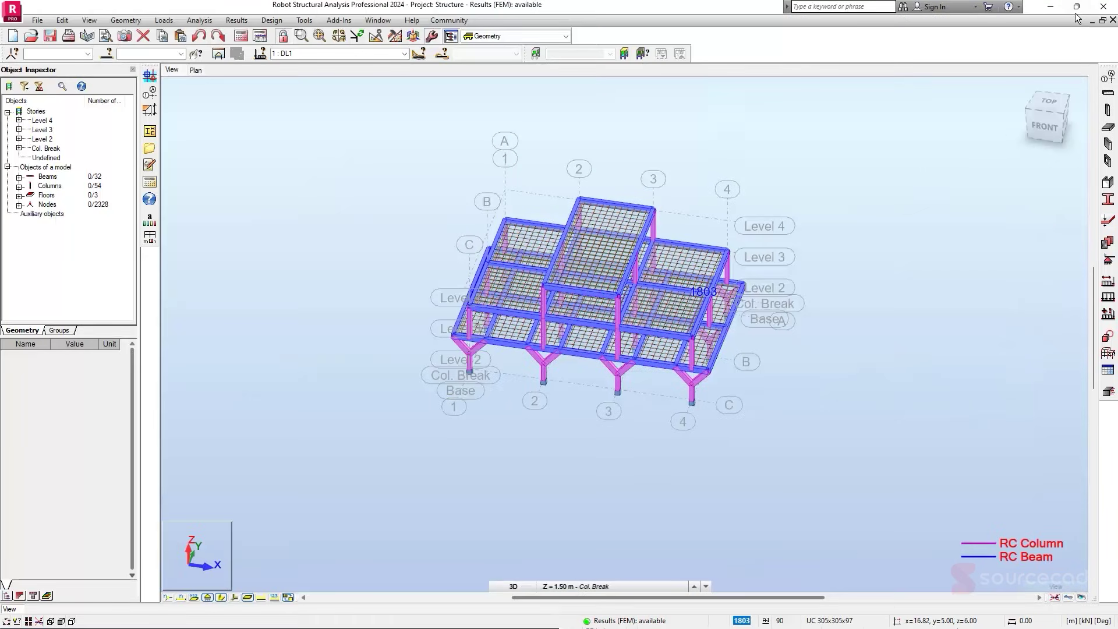
# - Animate the structure's deformation map using 10 frames at 8 frames per second, and close the animation controls when done
pyautogui.keyDown('shift'); pyautogui.moveTo(924, 119); pyautogui.dragTo(653, 141, button='middle'); pyautogui.keyUp('shift')
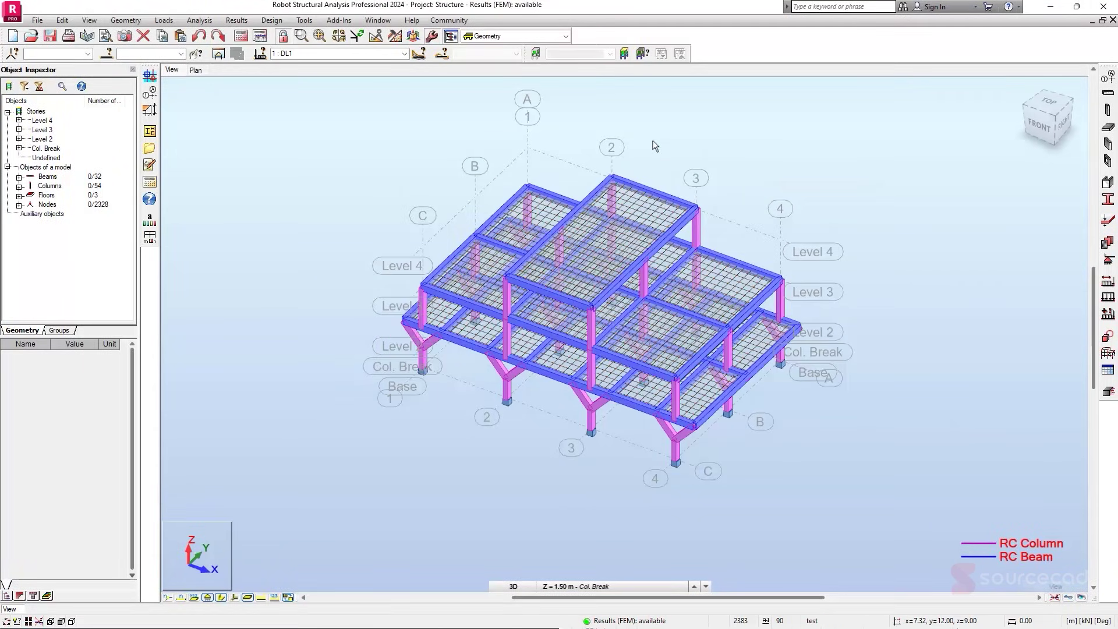
pyautogui.click(245, 23)
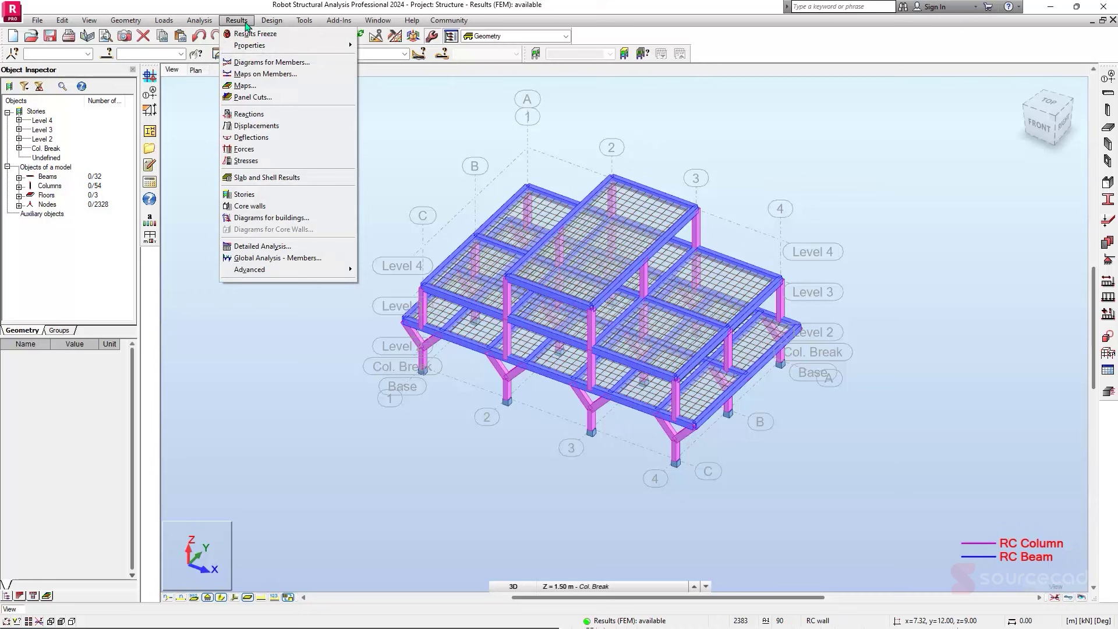
pyautogui.click(277, 84)
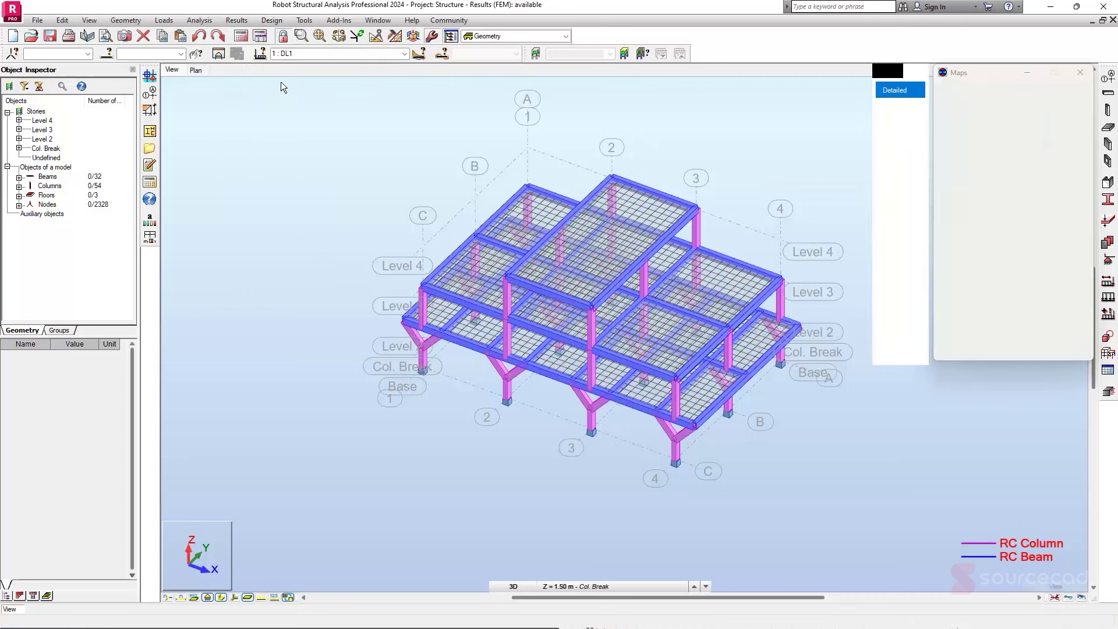
pyautogui.click(900, 173)
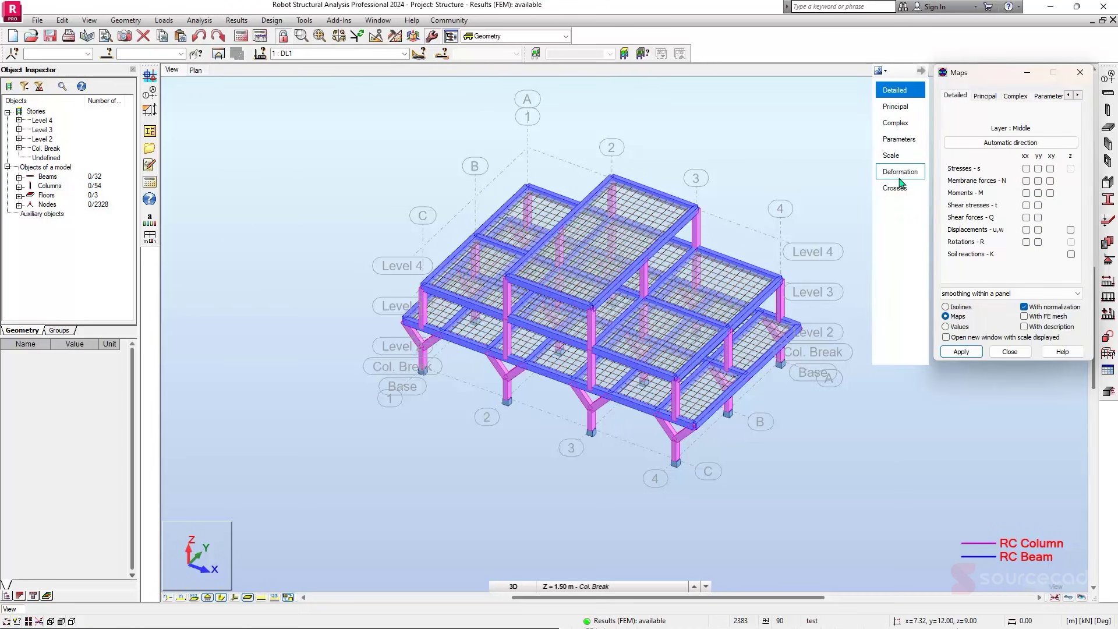
pyautogui.click(954, 144)
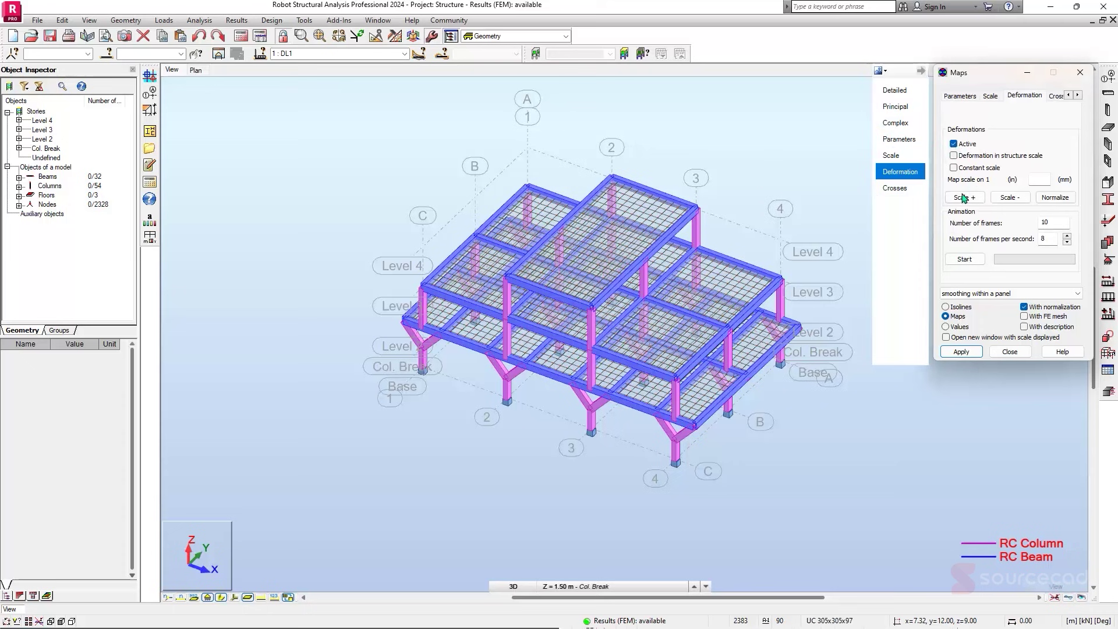
pyautogui.click(967, 258)
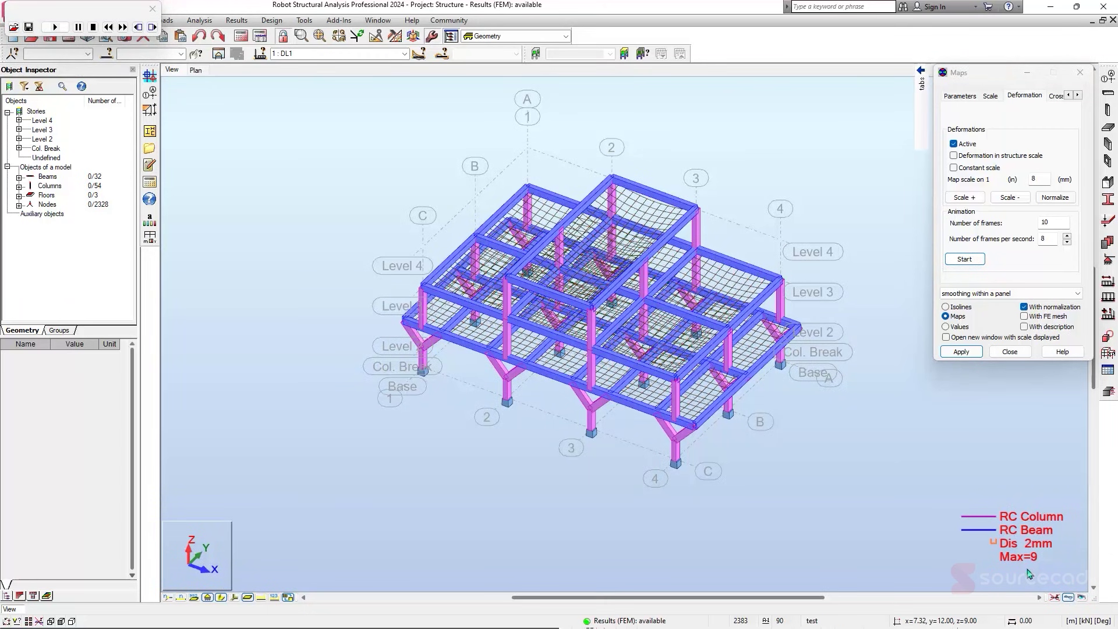
pyautogui.click(1078, 73)
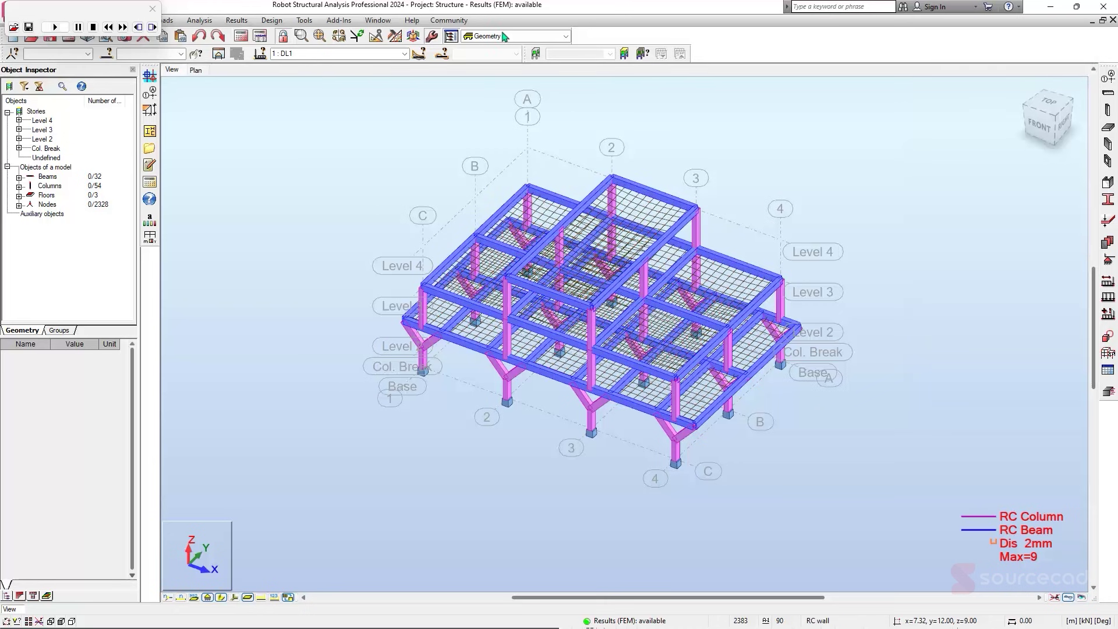
pyautogui.click(153, 10)
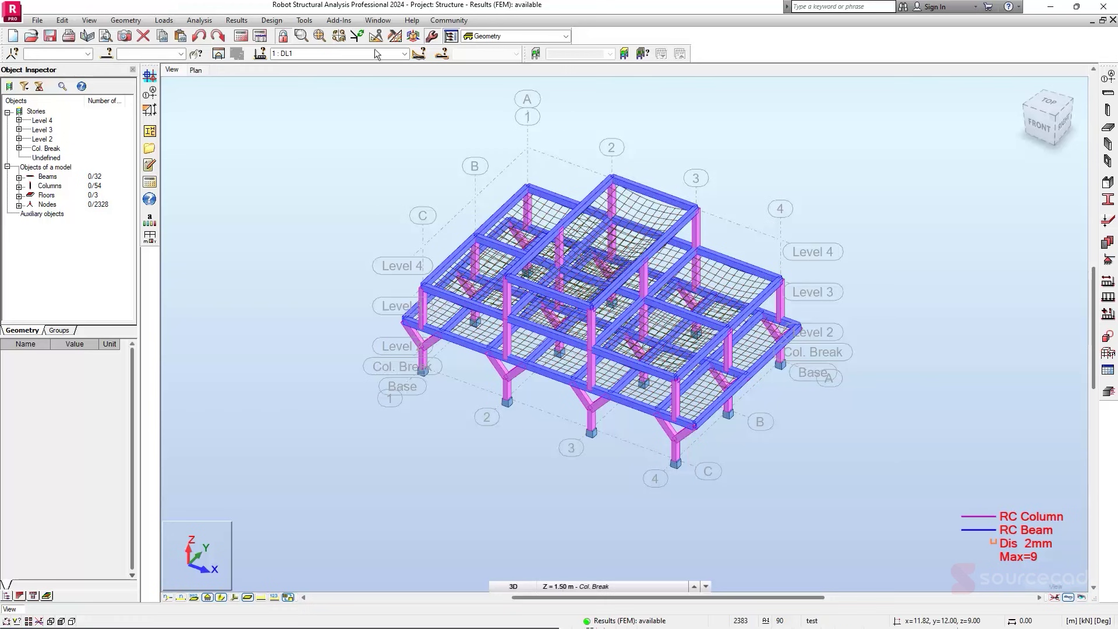
# - Select all members and calculate their provided reinforcement as RC columns and beams, using all simple load cases with automatic calculations
pyautogui.moveTo(968, 161); pyautogui.dragTo(349, 506)
pyautogui.press('Escape')
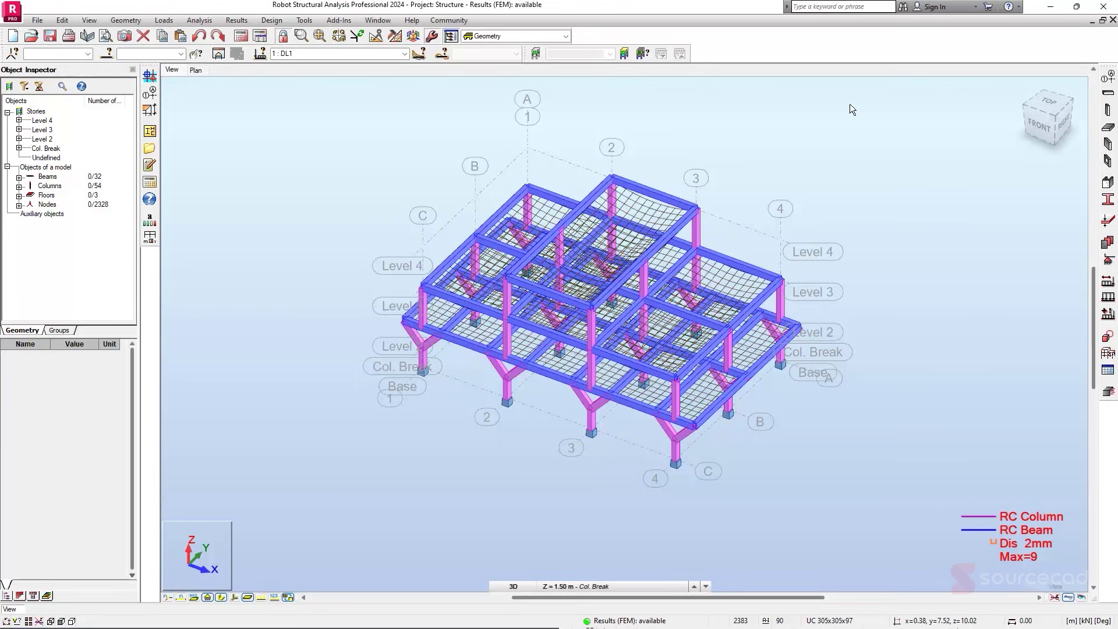
pyautogui.click(181, 54)
pyautogui.click(158, 65)
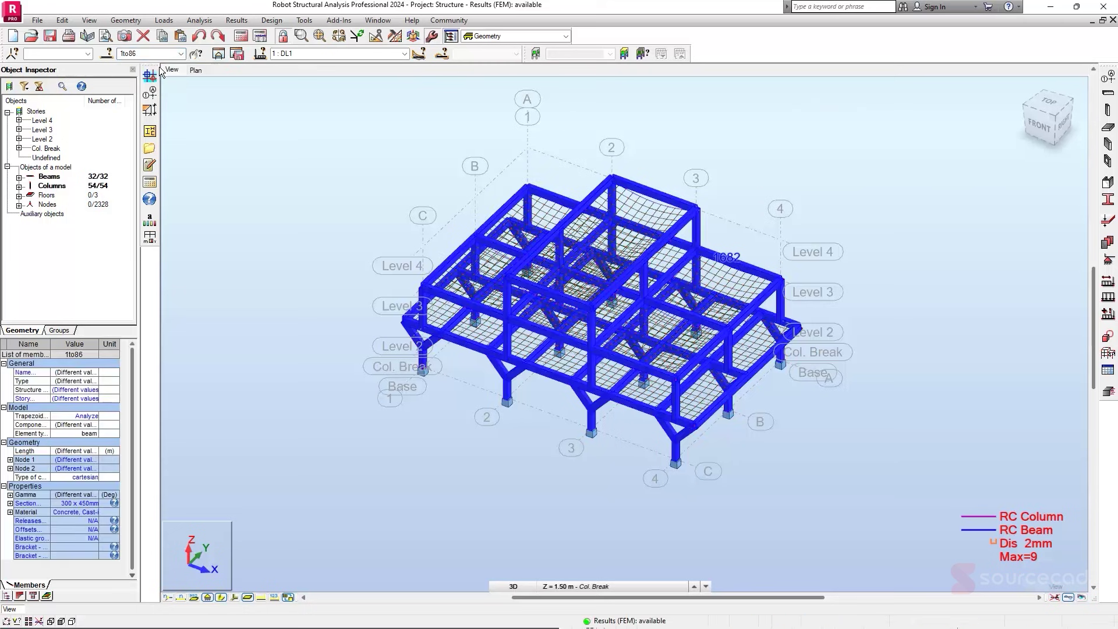
pyautogui.click(1107, 392)
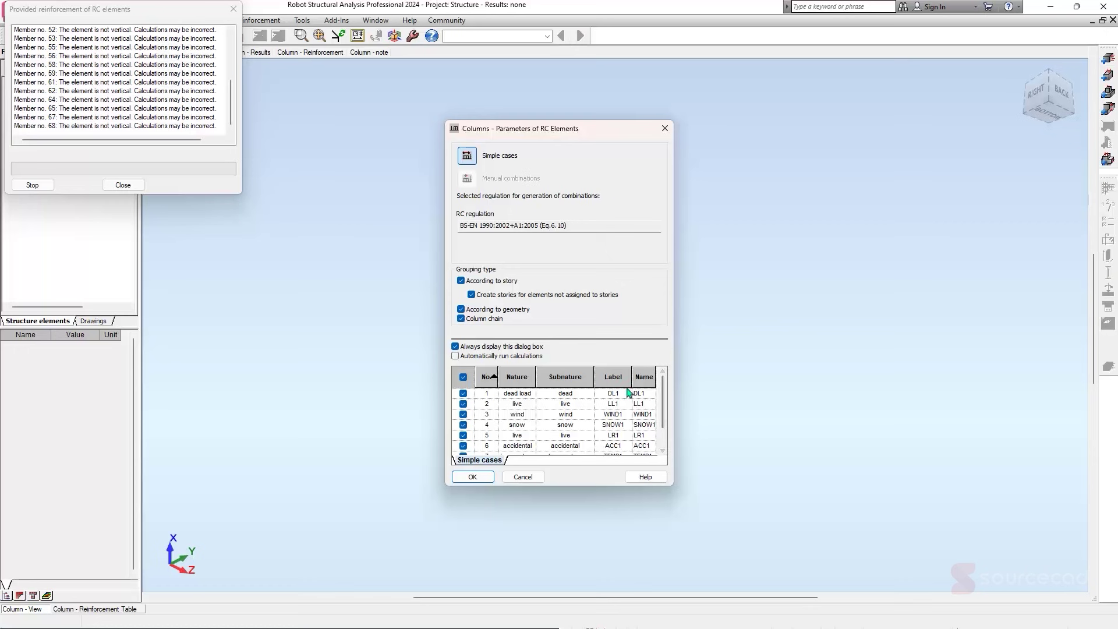
pyautogui.click(472, 477)
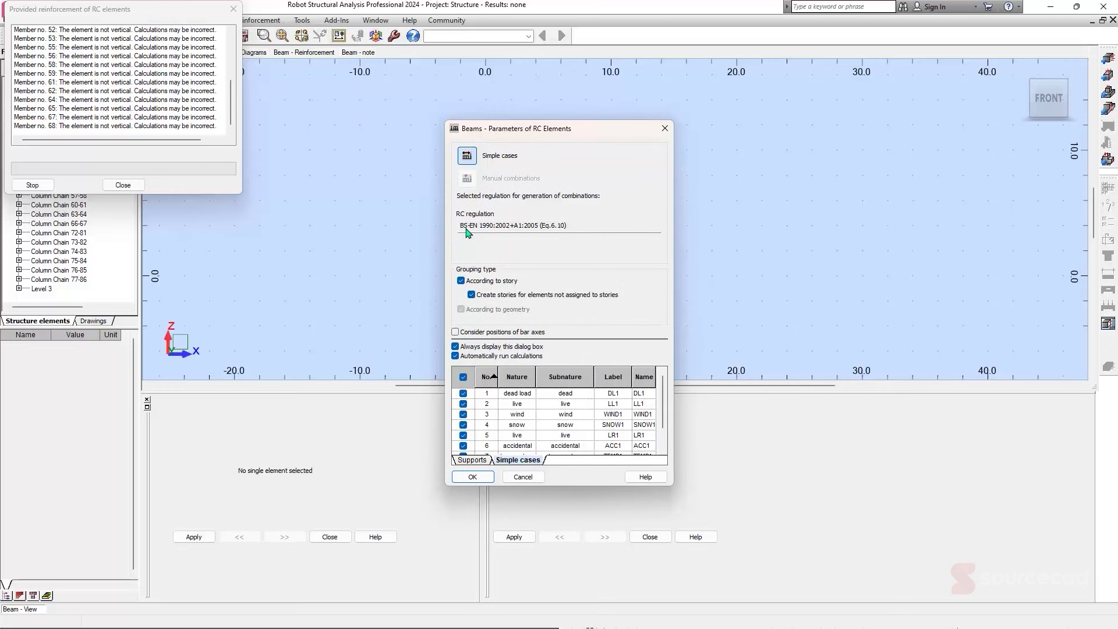
pyautogui.click(472, 478)
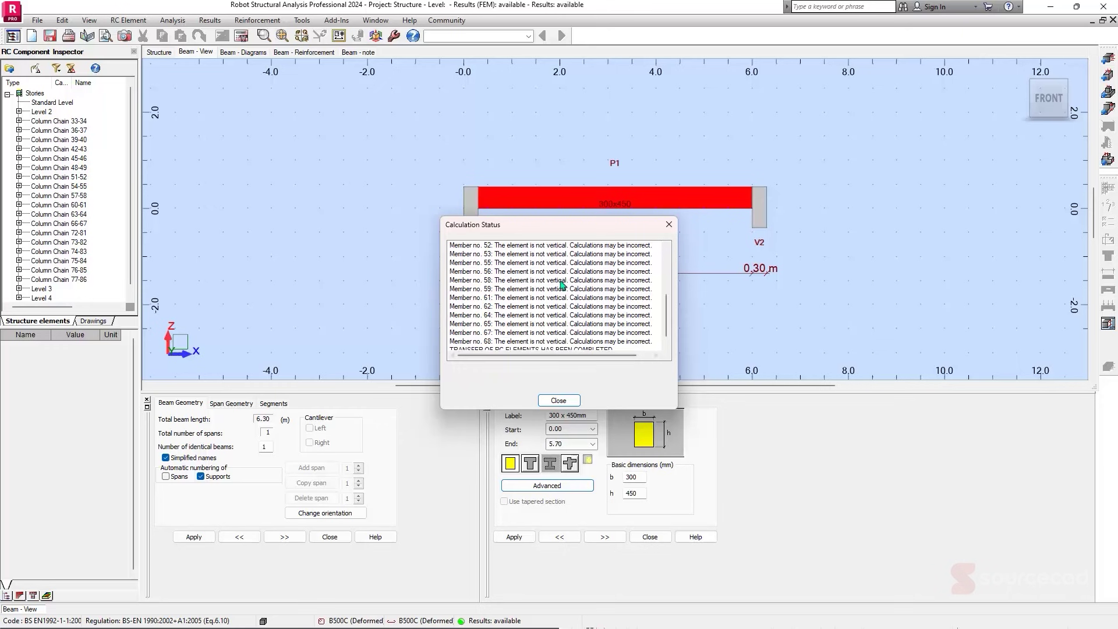
pyautogui.click(559, 401)
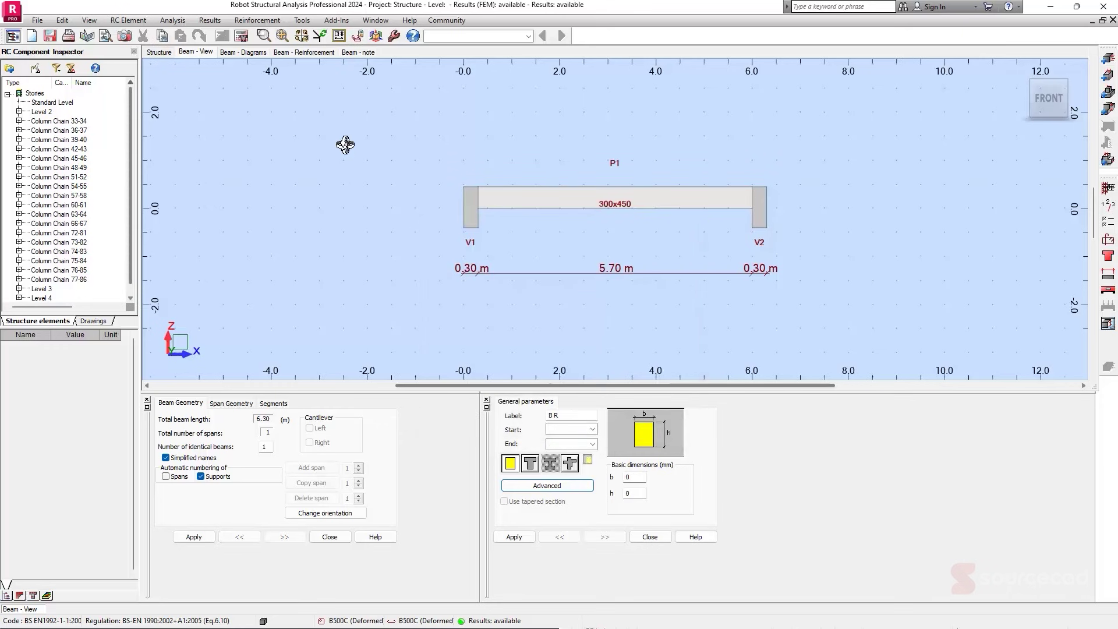
# - Examine the beam's reinforcement layout and the design status of the elements under the column chains and Level 2
pyautogui.click(309, 54)
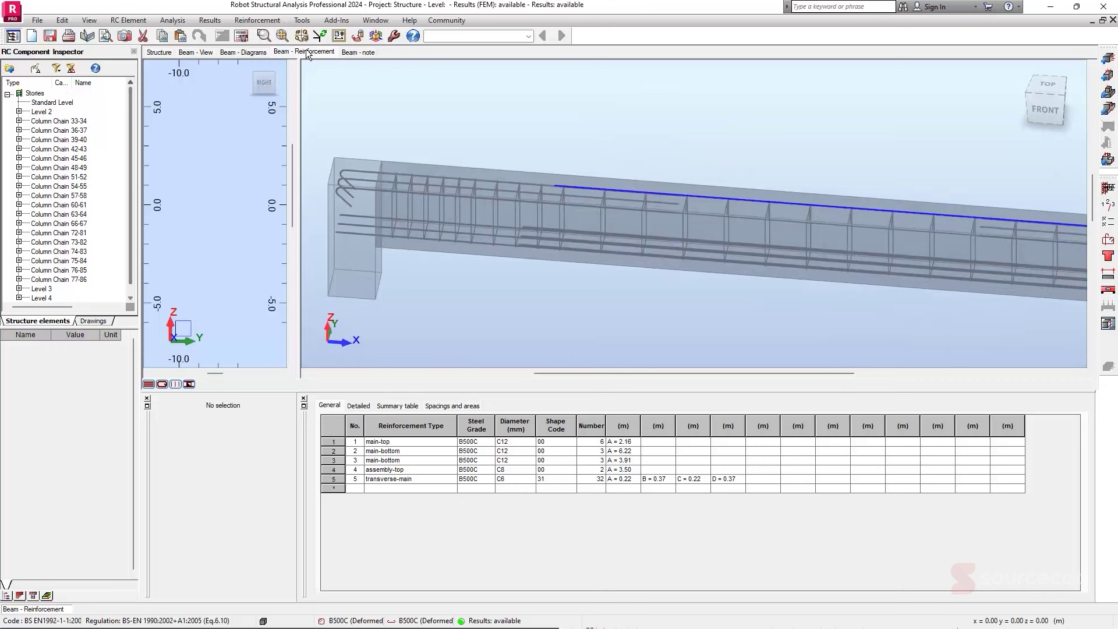
pyautogui.scroll(4, 236, 219)
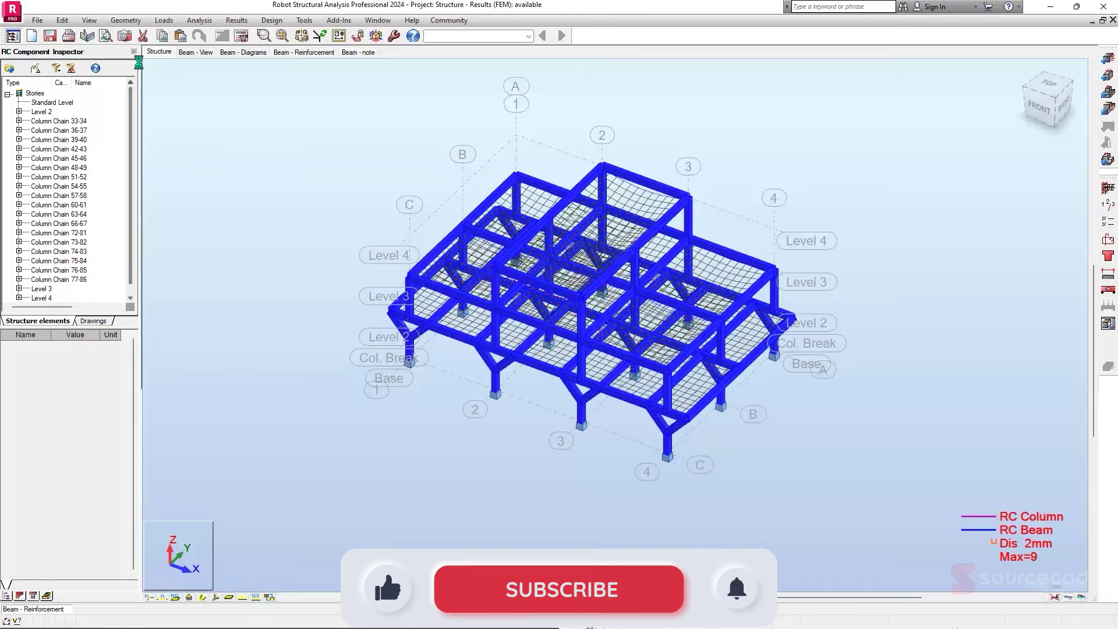
pyautogui.click(18, 177)
pyautogui.click(19, 205)
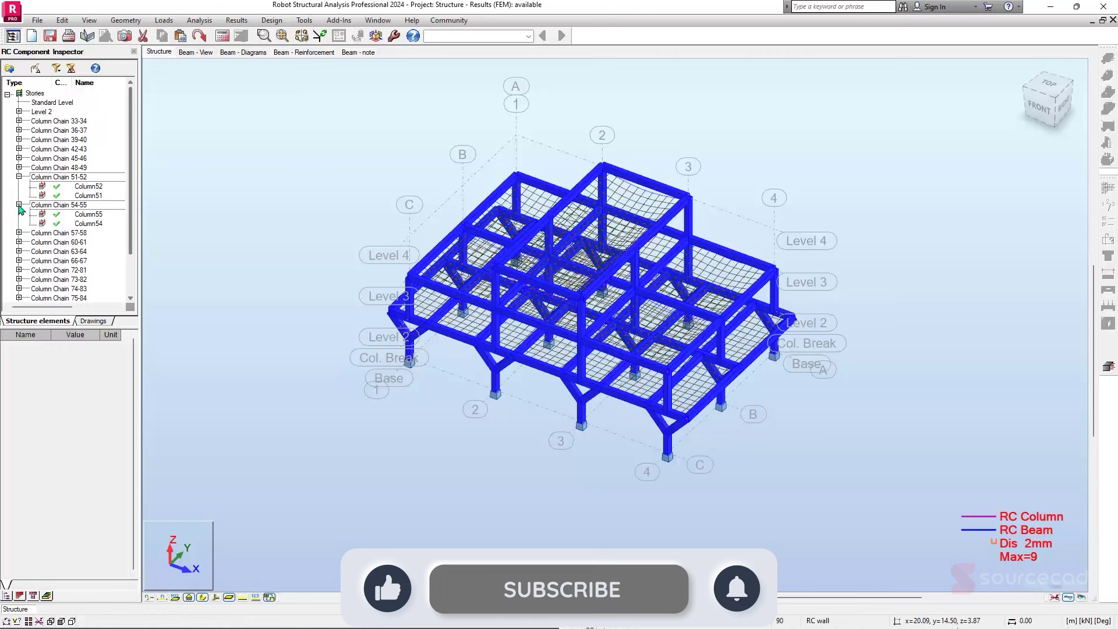
pyautogui.click(20, 232)
pyautogui.click(19, 260)
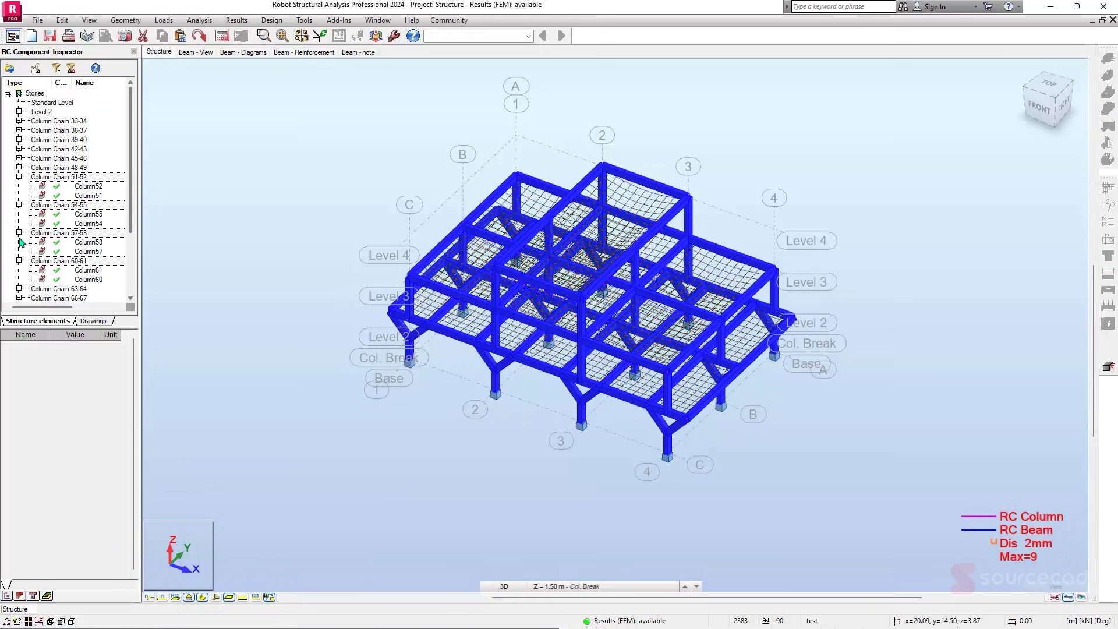
pyautogui.click(19, 129)
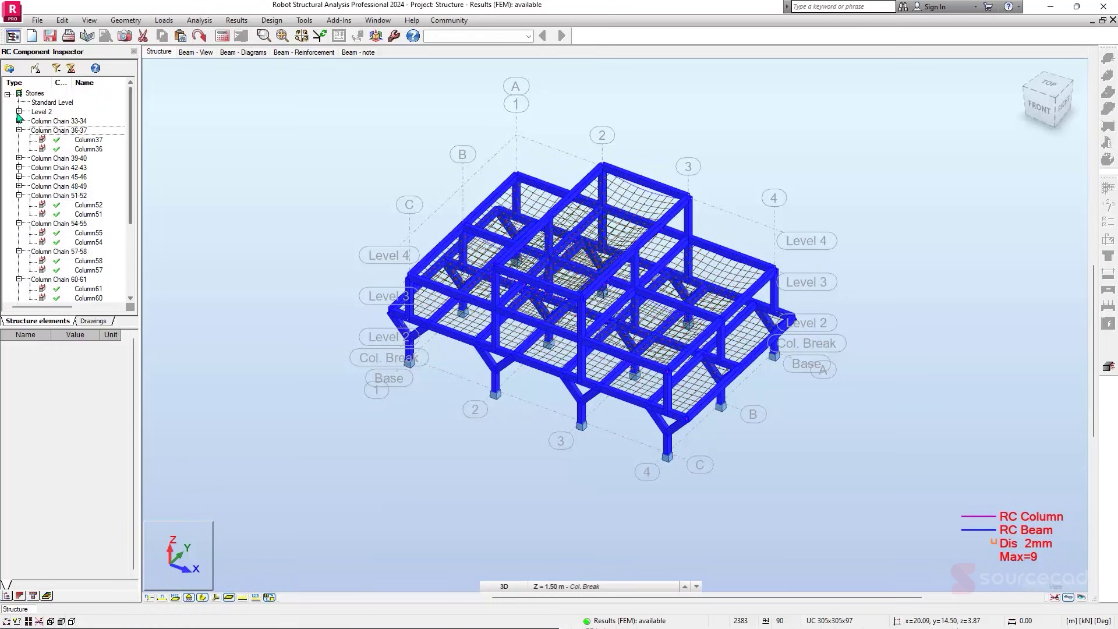
pyautogui.click(18, 112)
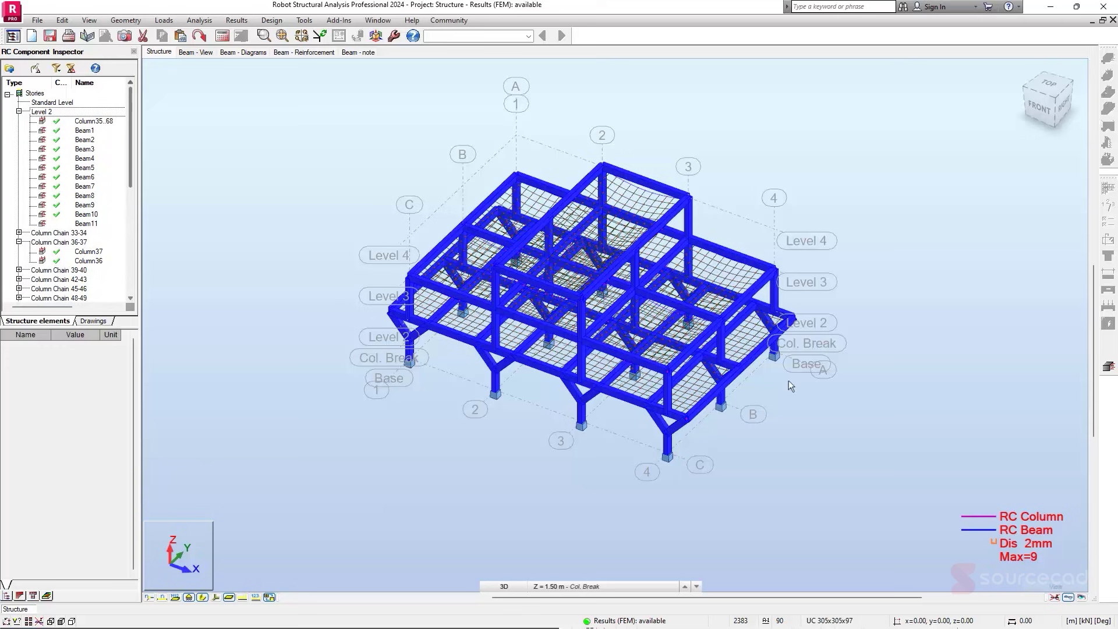
# - Select the base columns with their supports from the front and calculate provided reinforcement for the columns and spread footings
pyautogui.click(1046, 106)
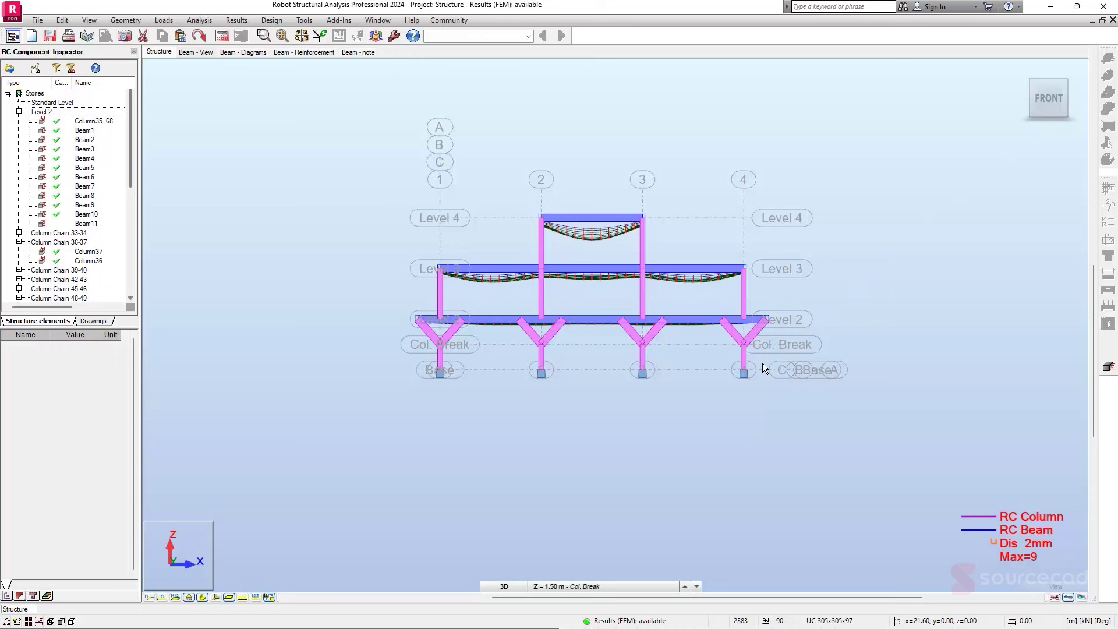
pyautogui.moveTo(621, 375); pyautogui.dragTo(369, 393)
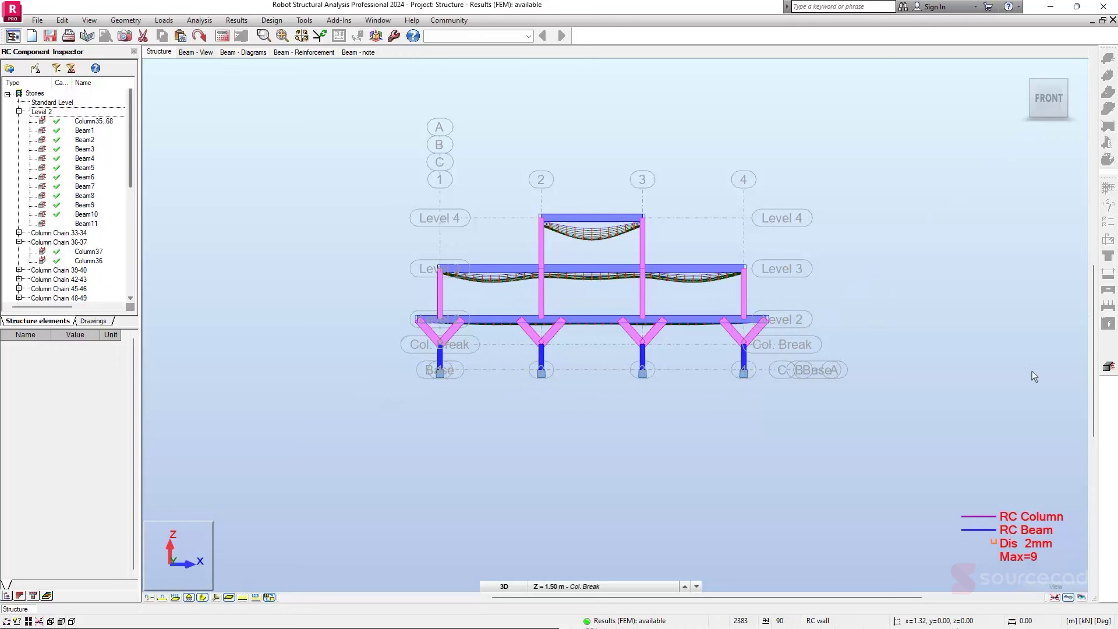
pyautogui.click(1105, 371)
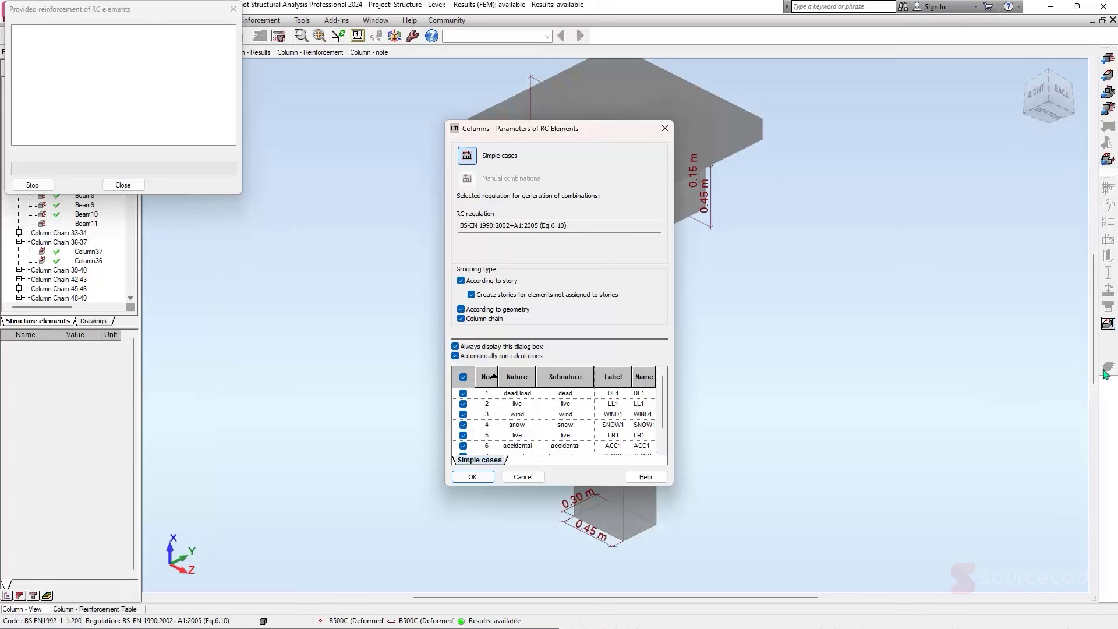
pyautogui.click(472, 476)
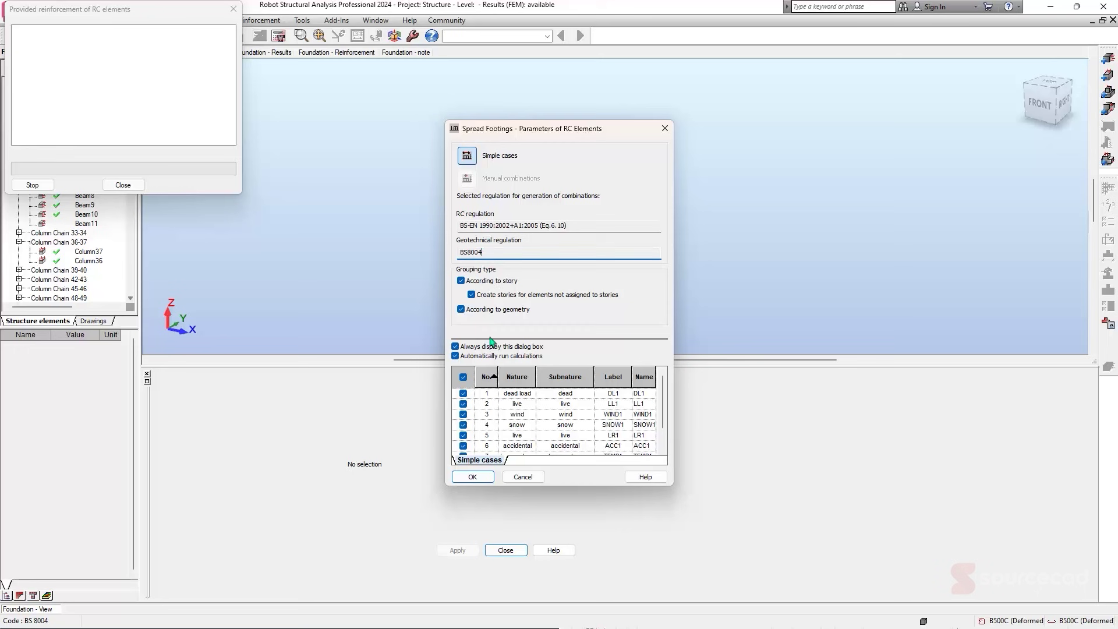
pyautogui.click(478, 478)
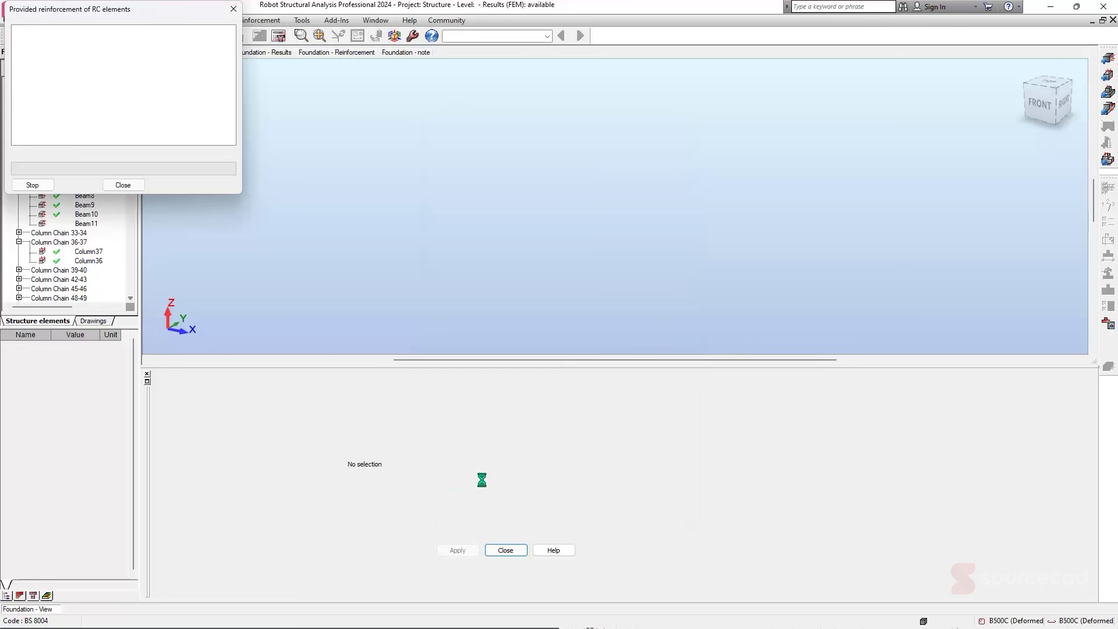
# - Review the geometry, results, reinforcement and calculation note of the foundation under Level ±0.00
pyautogui.moveTo(132, 177); pyautogui.dragTo(131, 288)
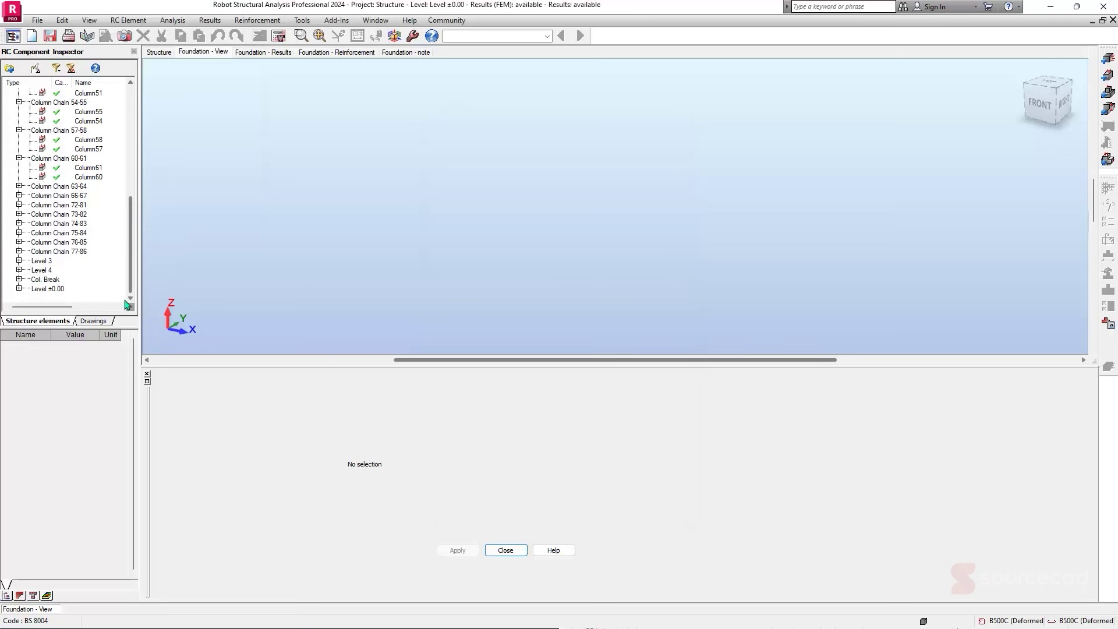
pyautogui.click(20, 291)
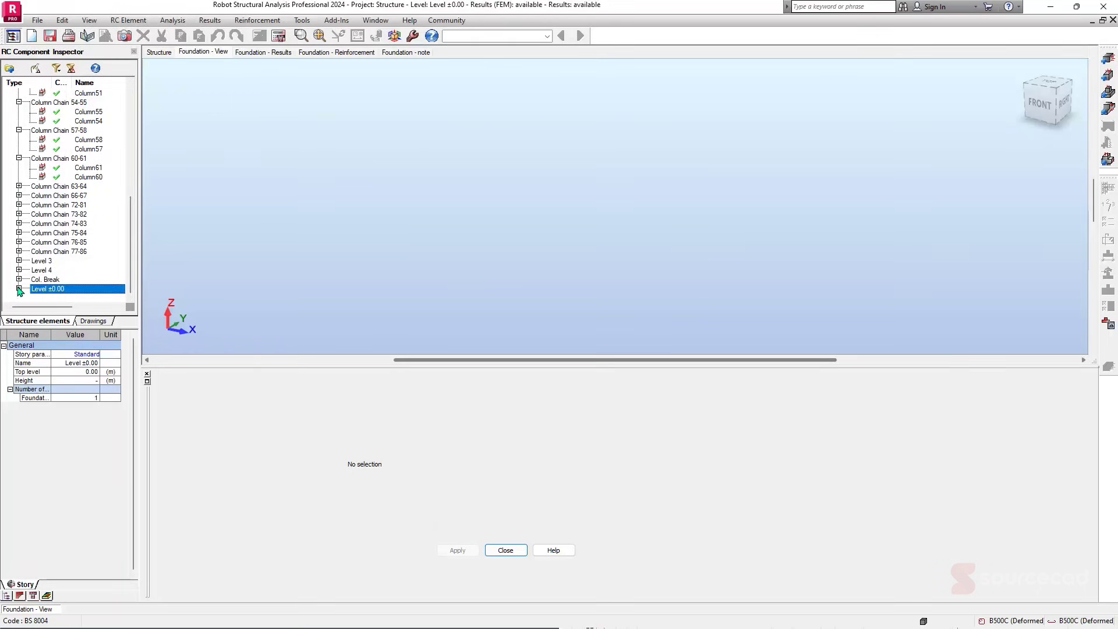
pyautogui.click(19, 288)
pyautogui.click(88, 289)
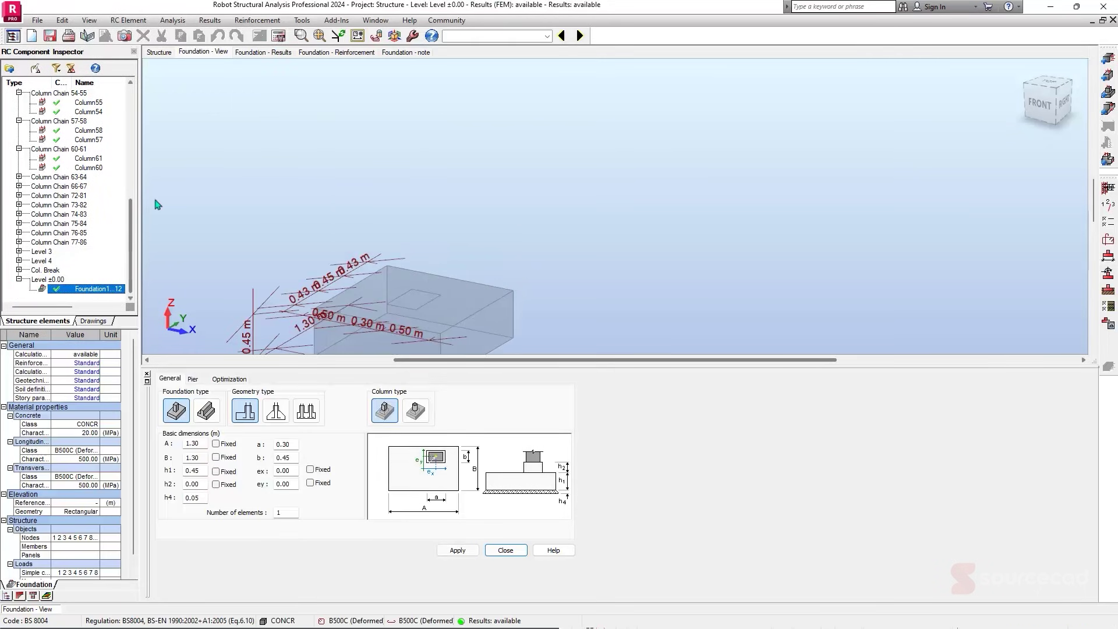
pyautogui.click(264, 53)
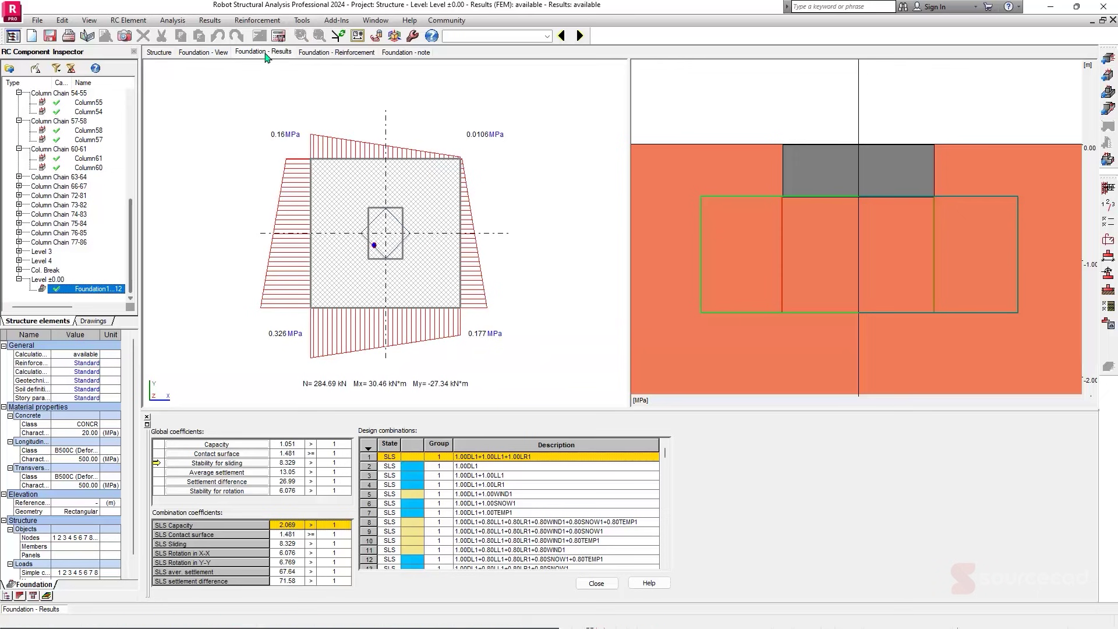
pyautogui.click(344, 53)
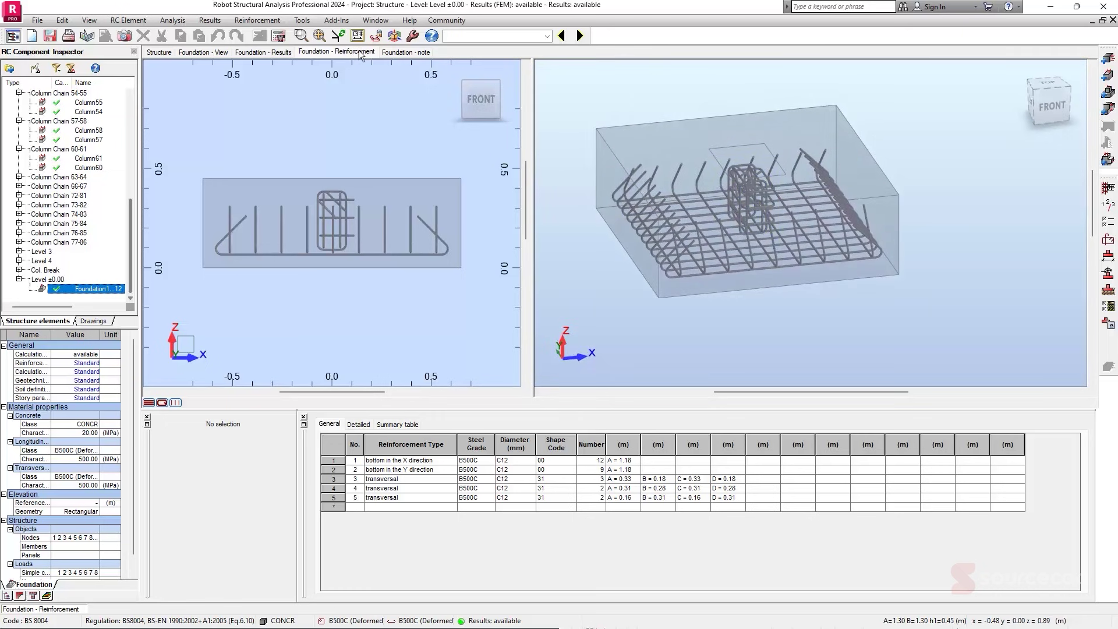
pyautogui.click(411, 52)
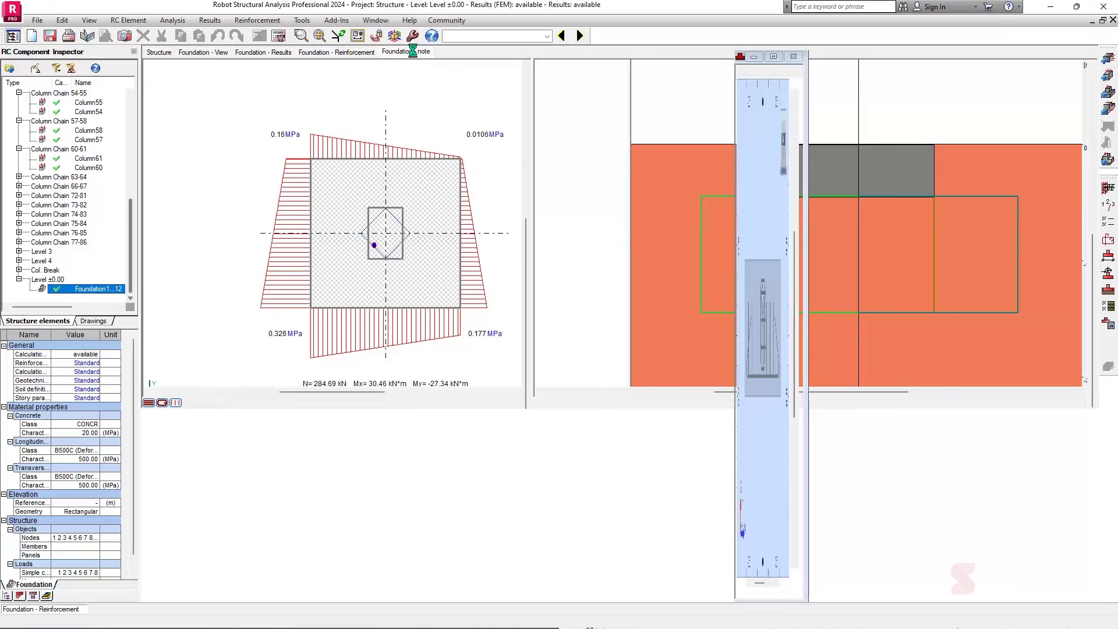
pyautogui.scroll(-20, 413, 52)
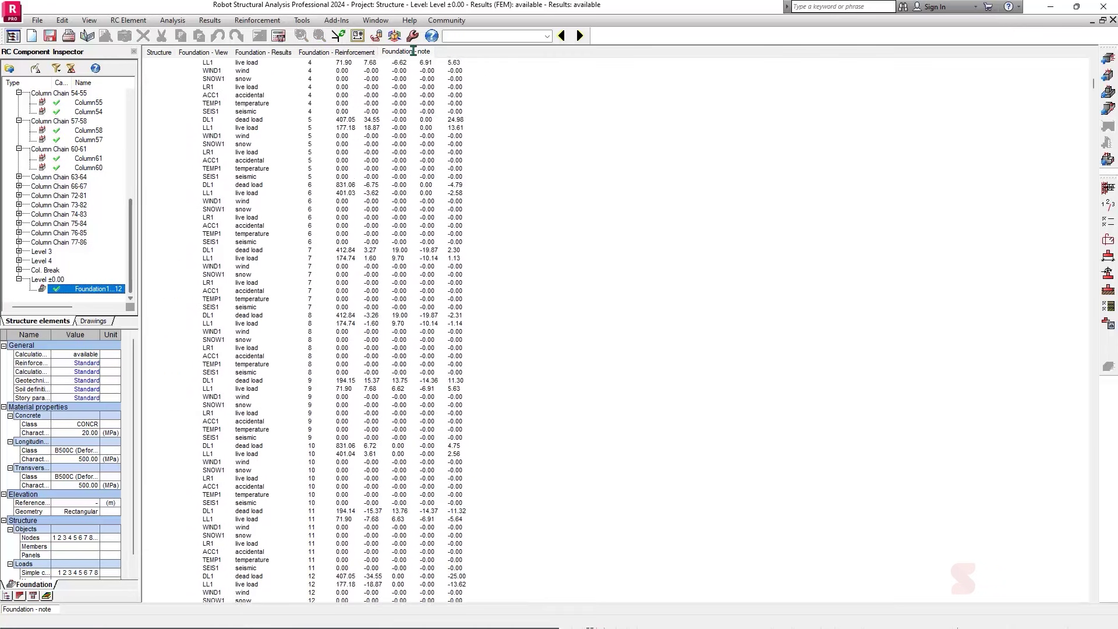
pyautogui.scroll(20, 413, 51)
# - Return to the 3D structure and try to send the model and results to Revit through direct integration
pyautogui.click(158, 52)
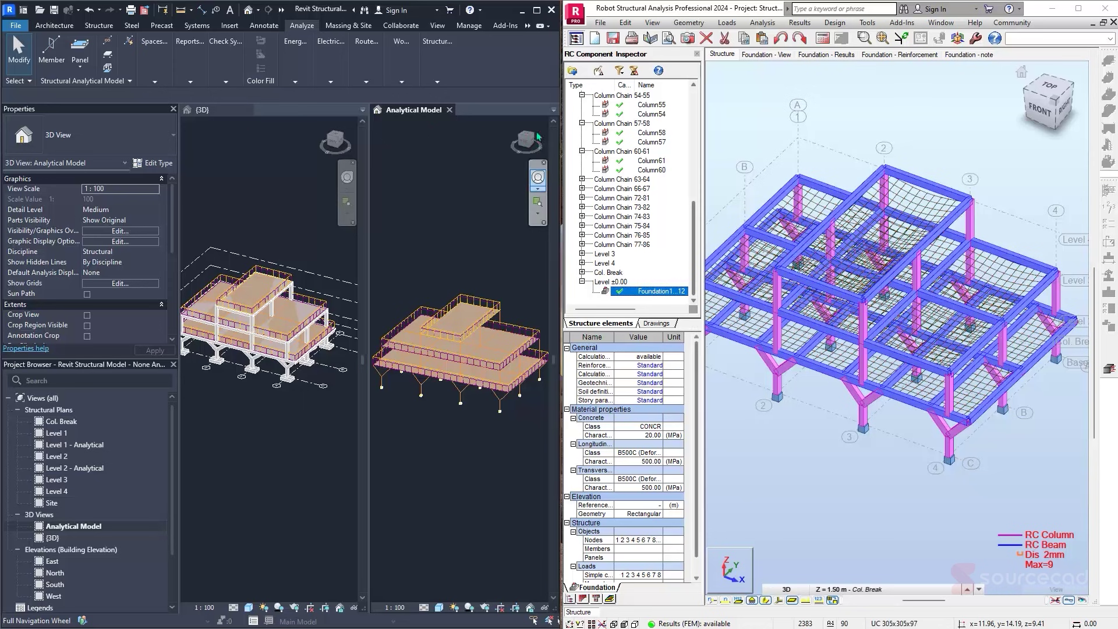
pyautogui.scroll(-2, 828, 147)
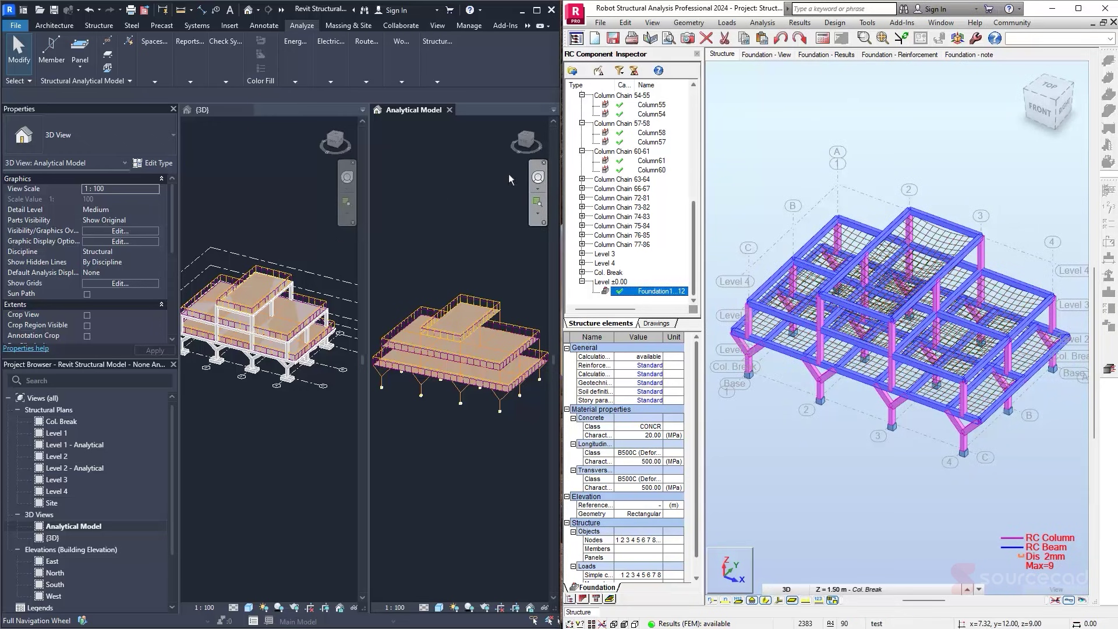
pyautogui.click(902, 22)
pyautogui.moveTo(916, 37)
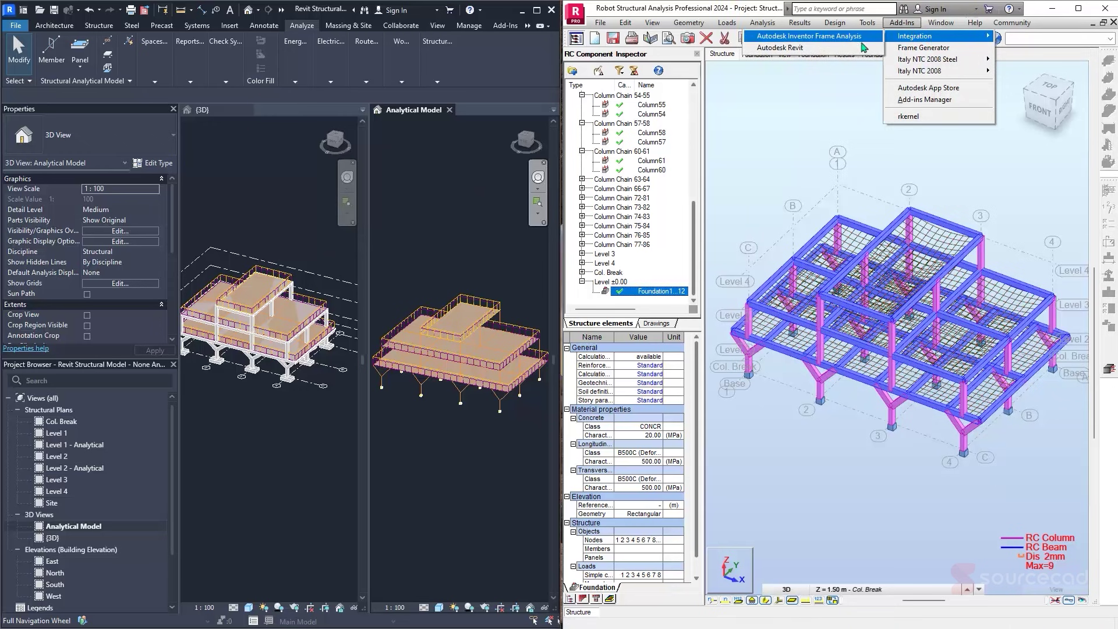
pyautogui.click(810, 48)
pyautogui.click(754, 287)
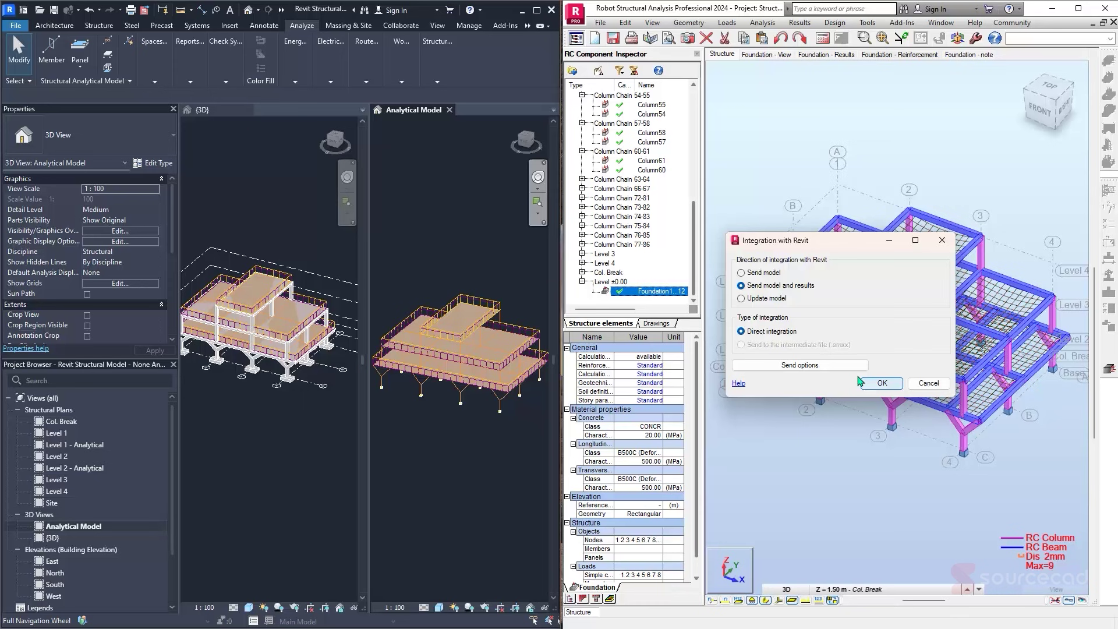
pyautogui.click(879, 383)
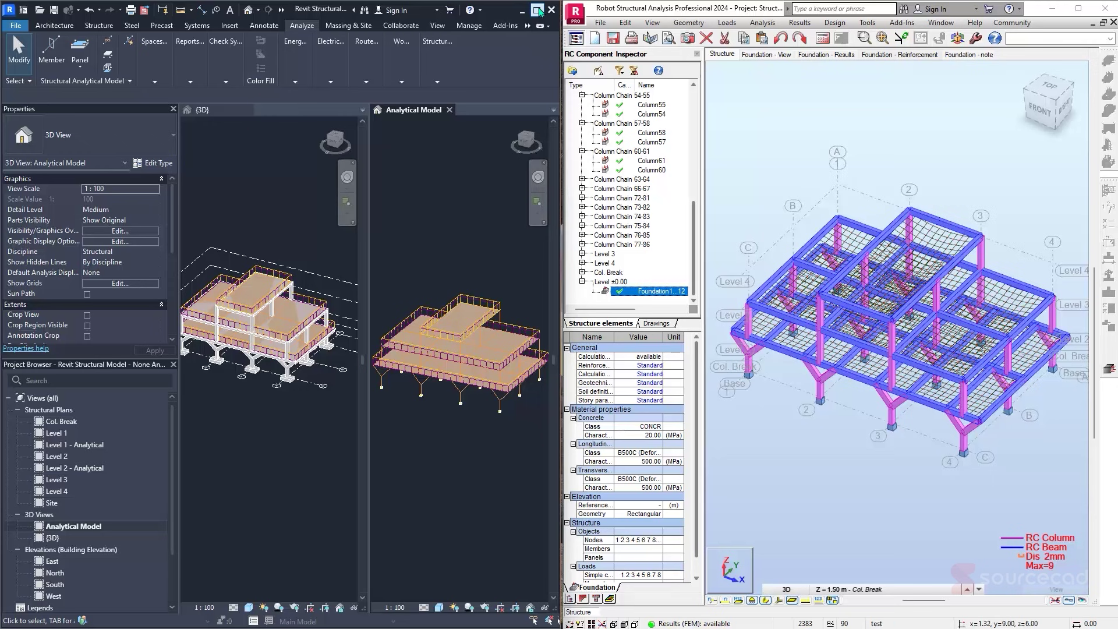
# - Switch to Revit and start updating the model and results from Robot Structural Analysis through direct integration
pyautogui.moveTo(436, 59)
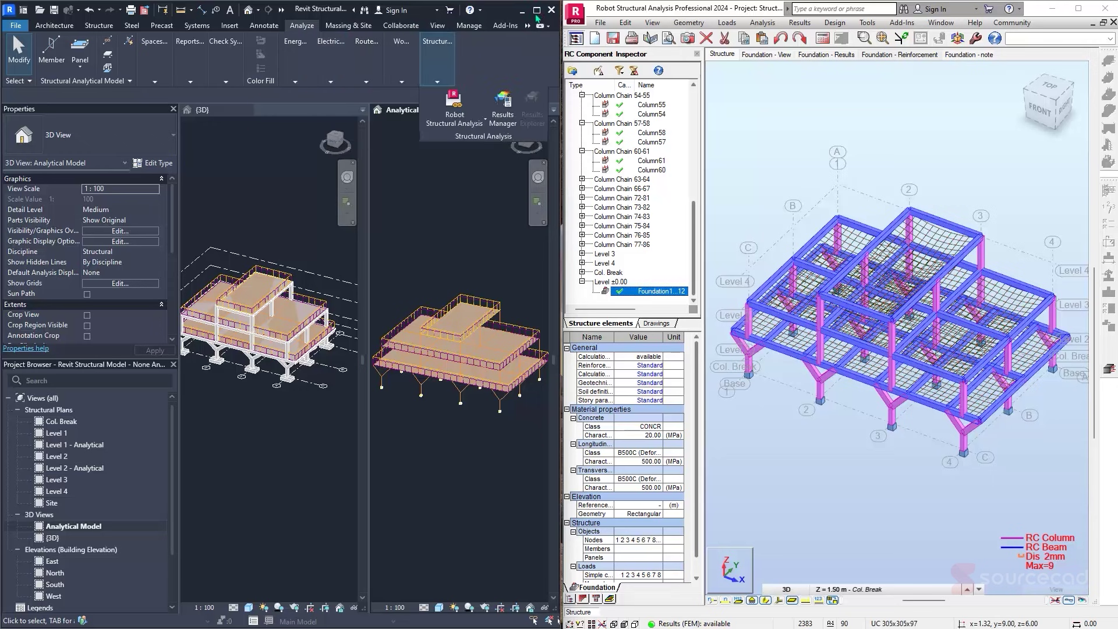
pyautogui.click(461, 124)
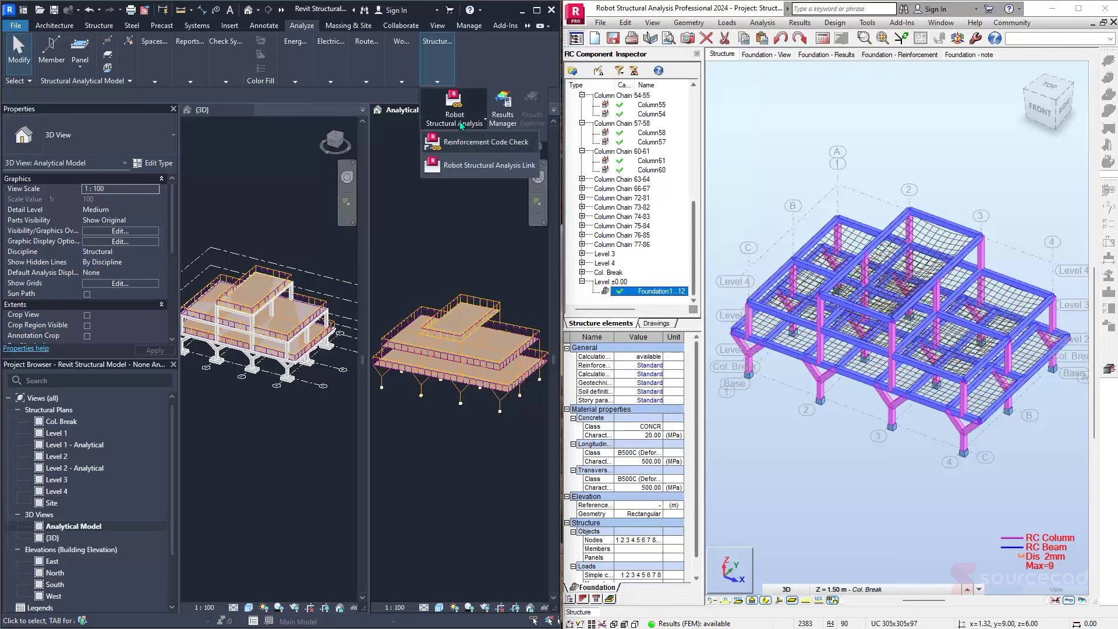
pyautogui.click(489, 165)
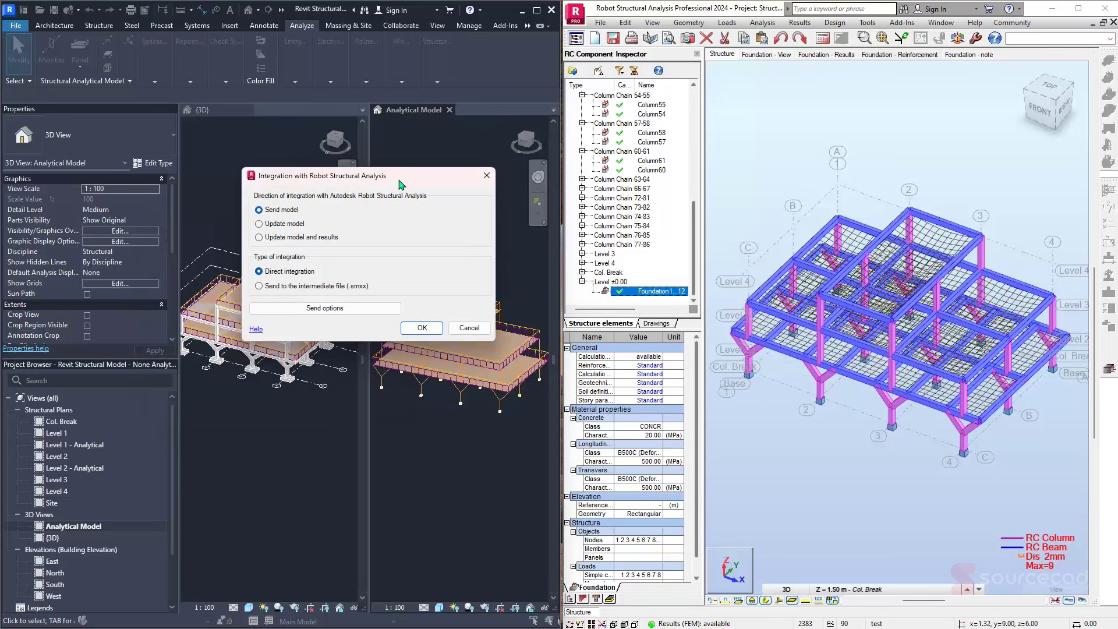
pyautogui.click(279, 240)
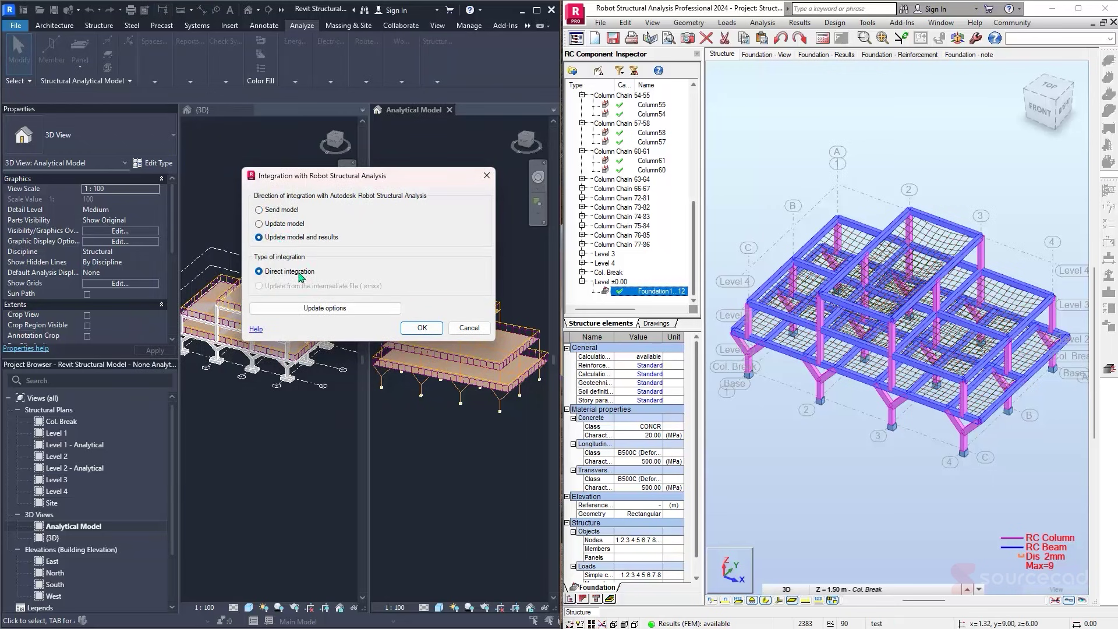
pyautogui.click(322, 308)
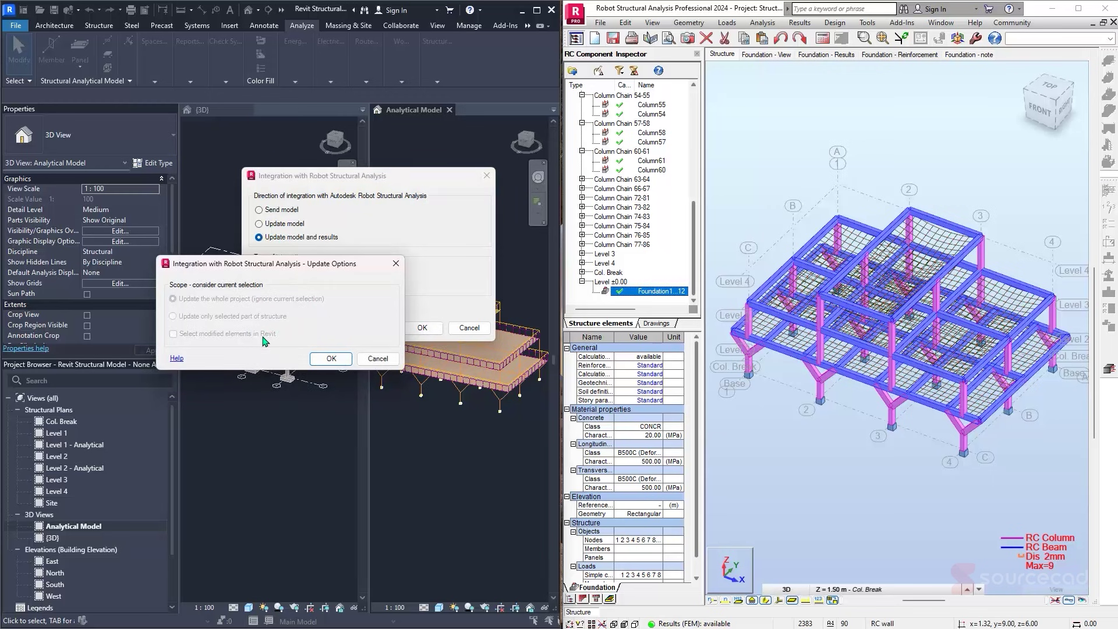
pyautogui.click(362, 359)
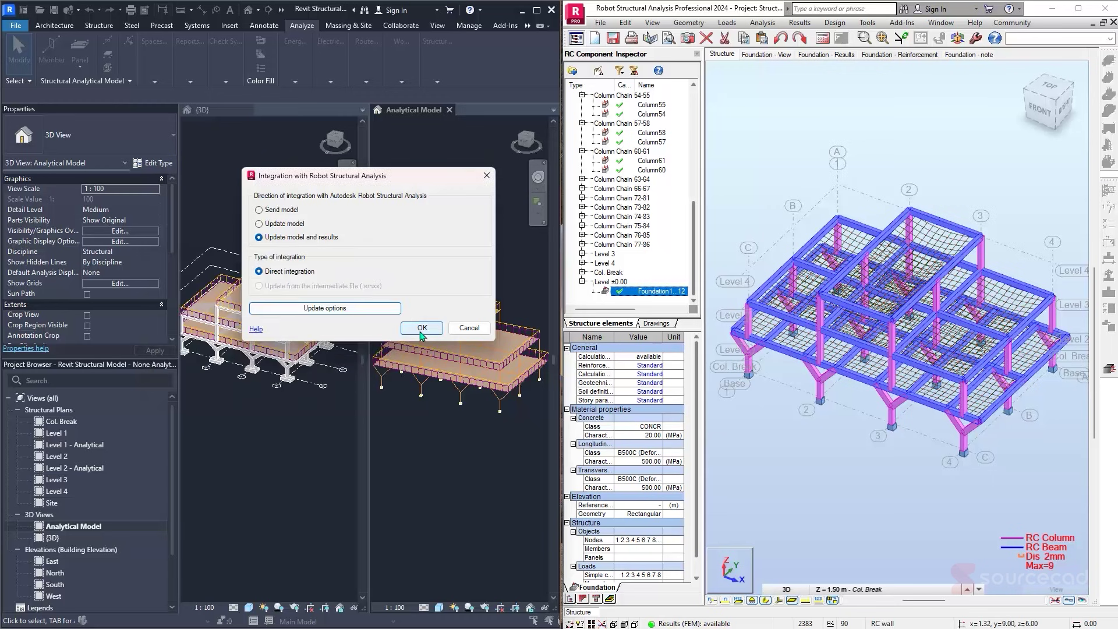
pyautogui.click(421, 329)
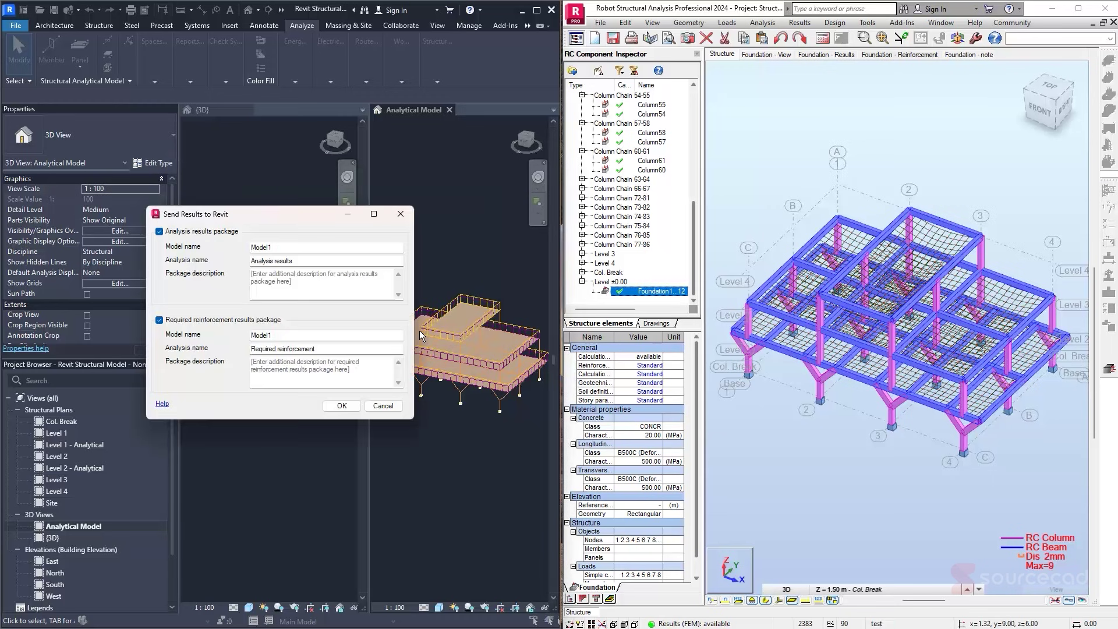
# - Name the model A Model1 in both the analysis and required reinforcement packages and send the results to Revit
pyautogui.click(250, 248)
pyautogui.write('A')
pyautogui.click(252, 333)
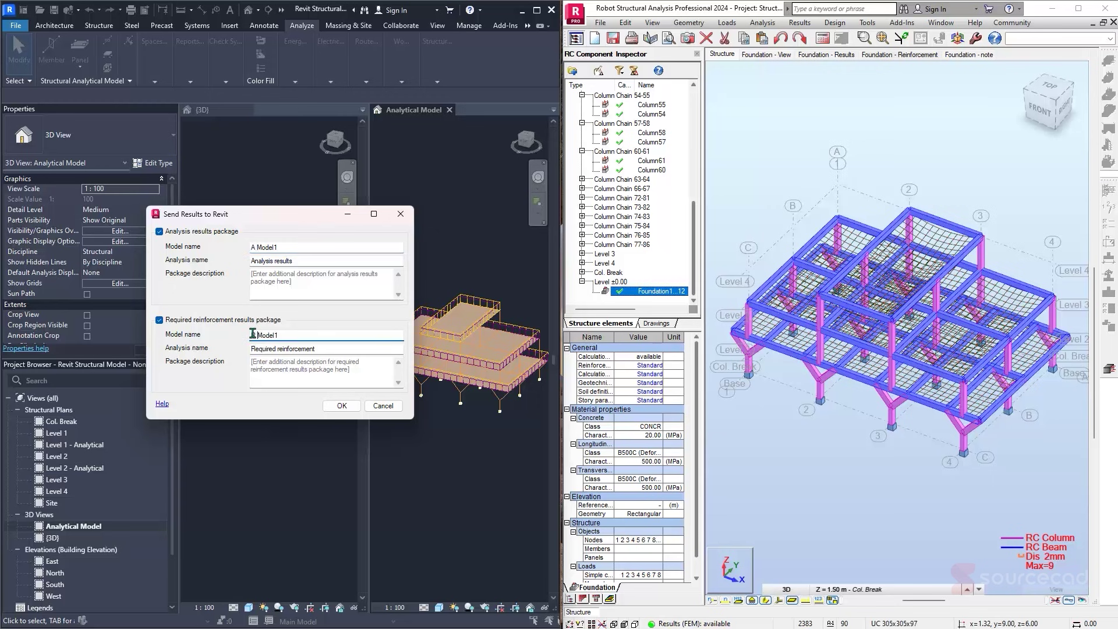
pyautogui.click(336, 406)
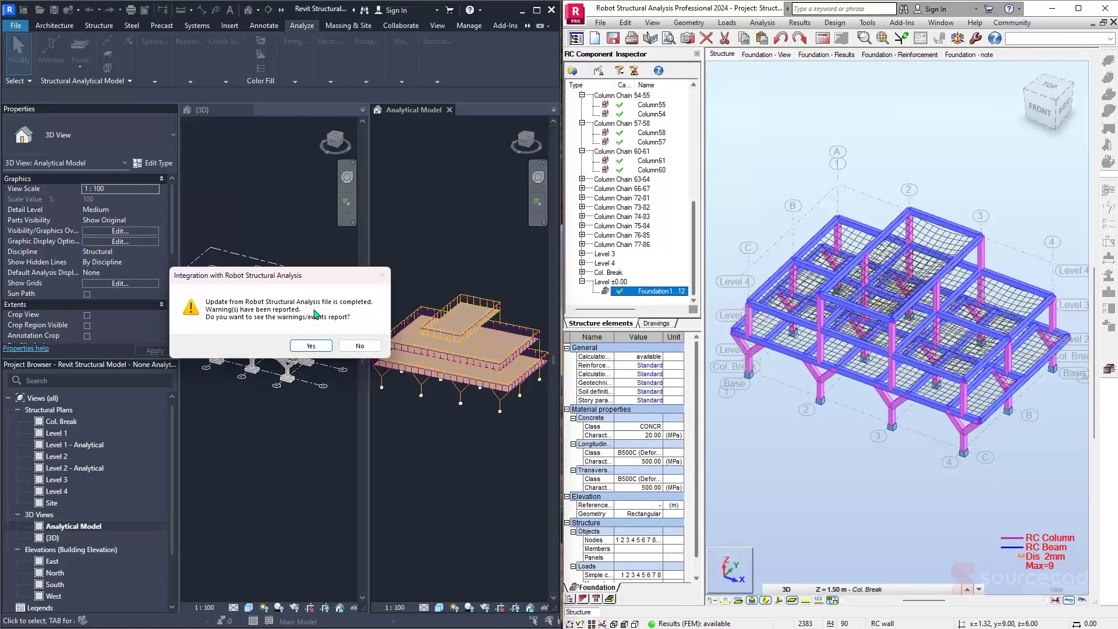
# - Review the warnings in the report of the Robot update and close it
pyautogui.click(312, 345)
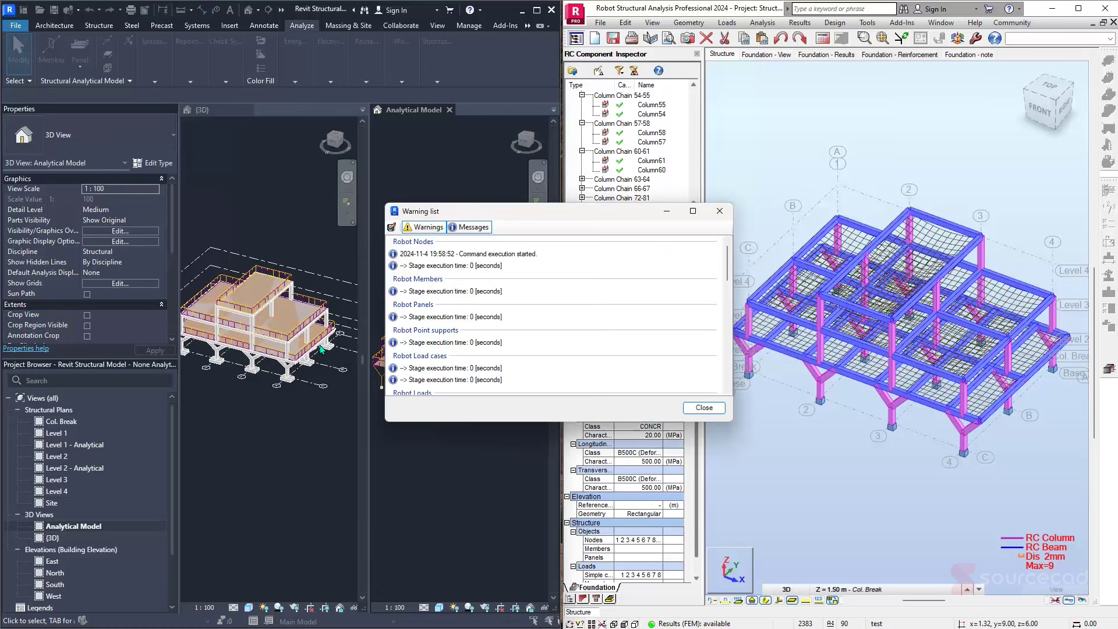
pyautogui.click(432, 230)
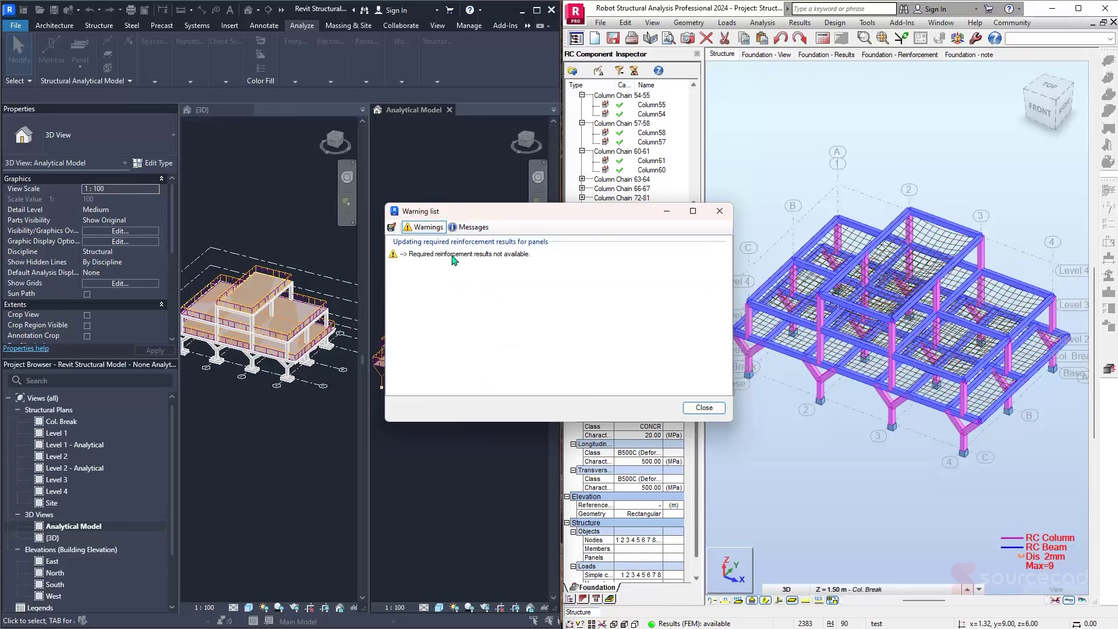
pyautogui.click(452, 255)
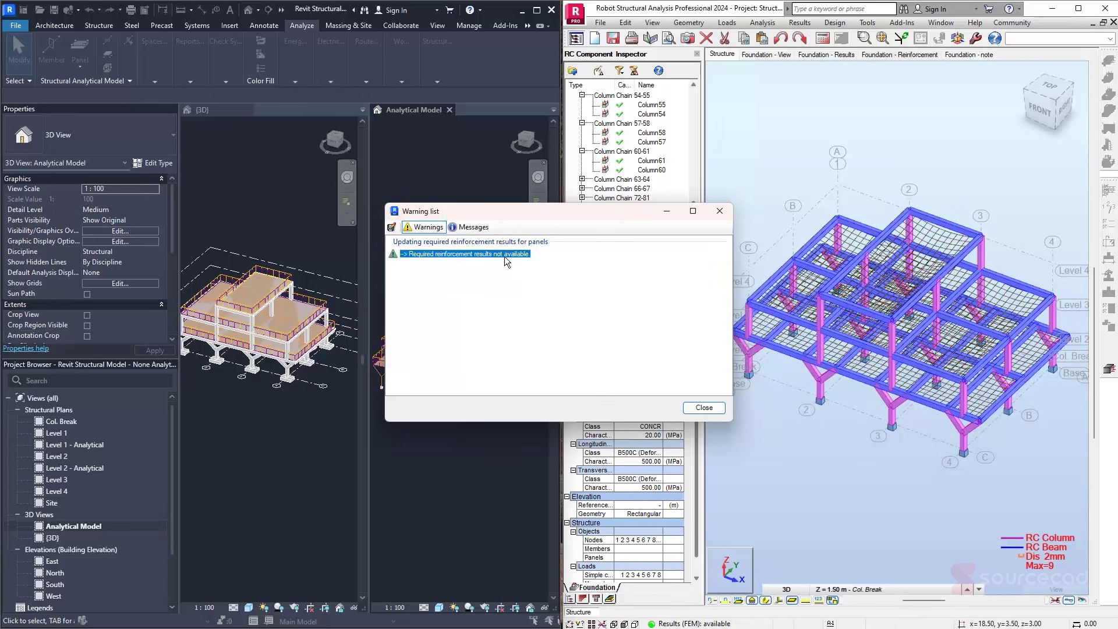
pyautogui.click(702, 407)
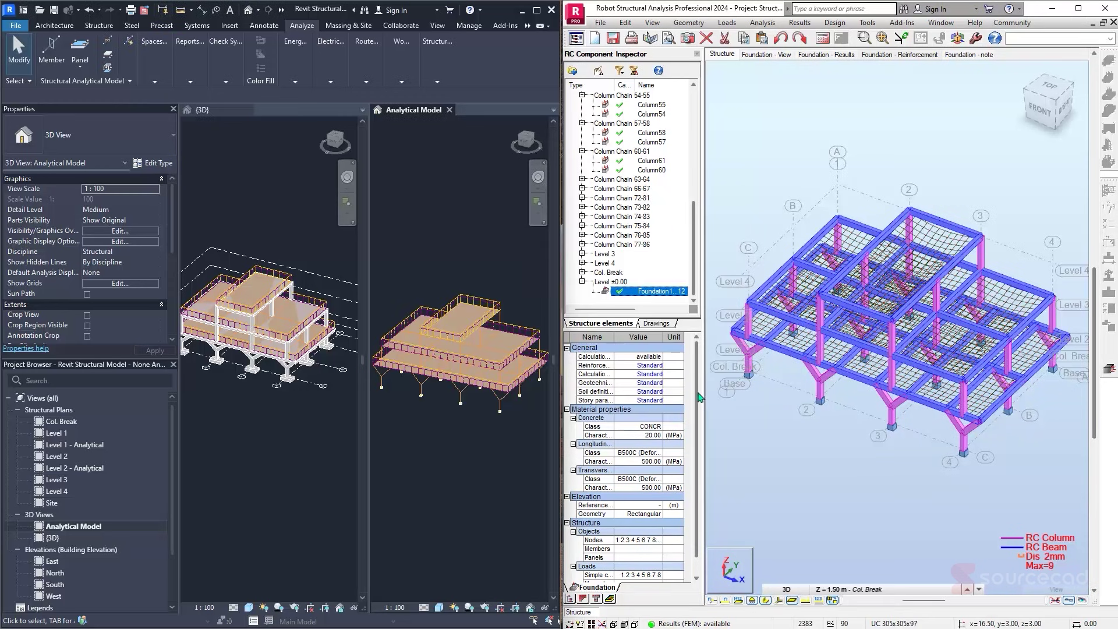
# - Enlarge Revit and display the member displacements of A Model1 for load case DL1 in the {3D} view
pyautogui.click(536, 10)
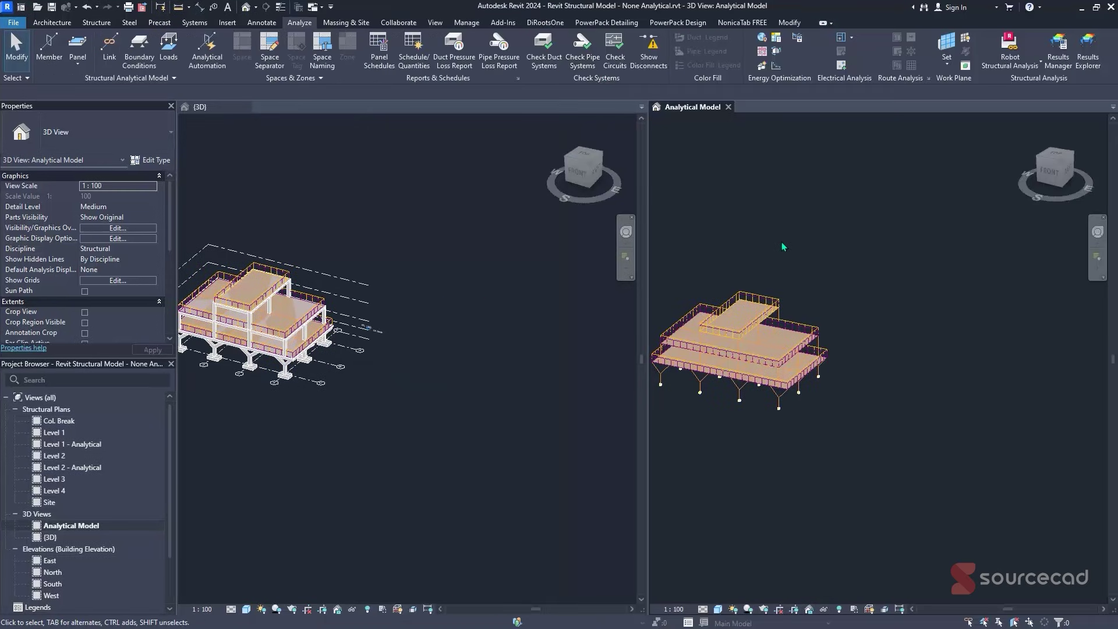
pyautogui.click(1083, 61)
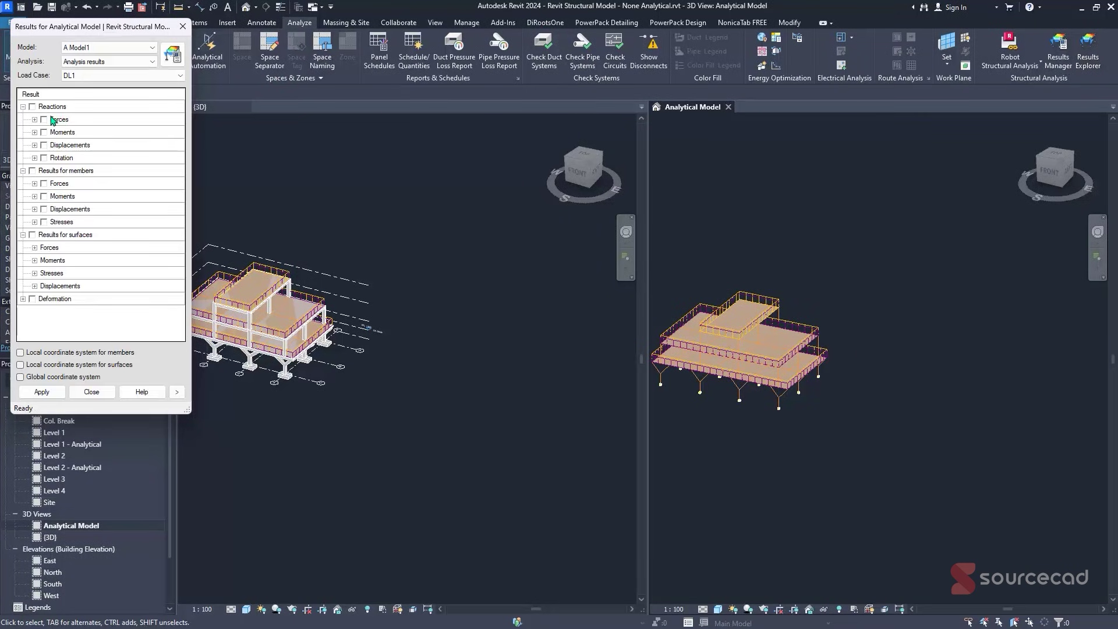
pyautogui.click(69, 75)
pyautogui.click(68, 87)
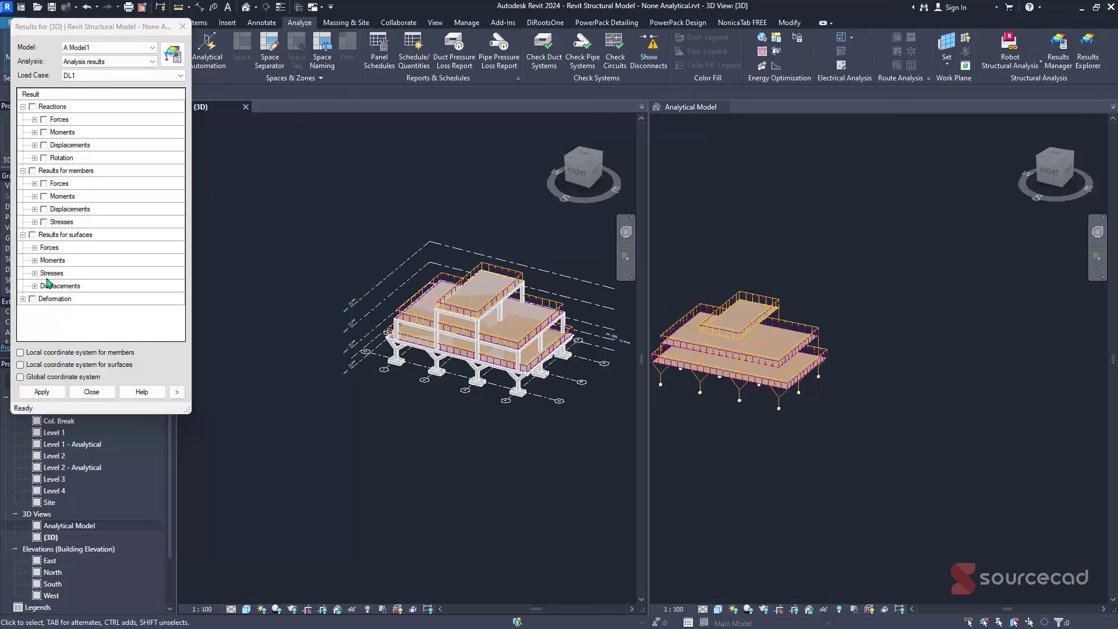
pyautogui.click(44, 209)
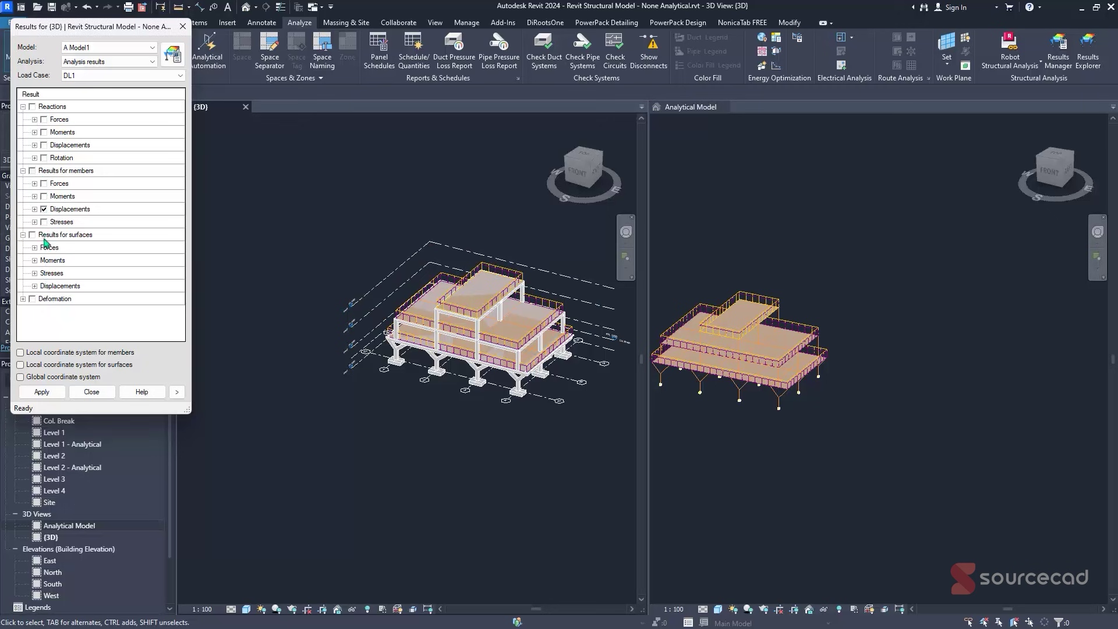
pyautogui.click(49, 389)
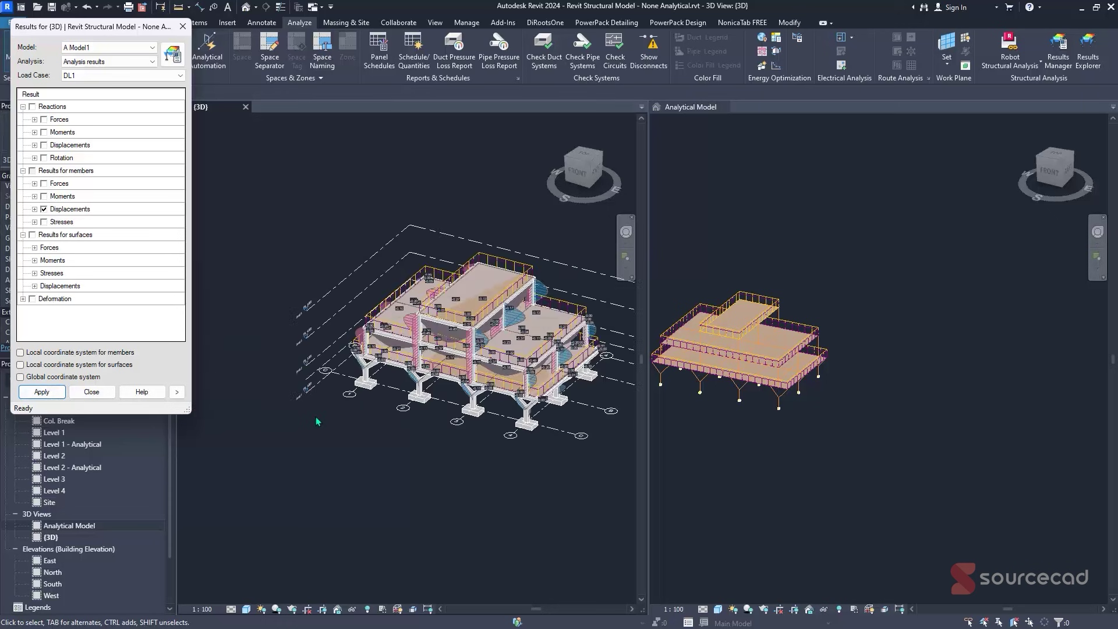
# - Move the displacement legend below the structure in the {3D} view and inspect the displacement diagrams
pyautogui.moveTo(315, 421); pyautogui.dragTo(372, 410, button='middle')
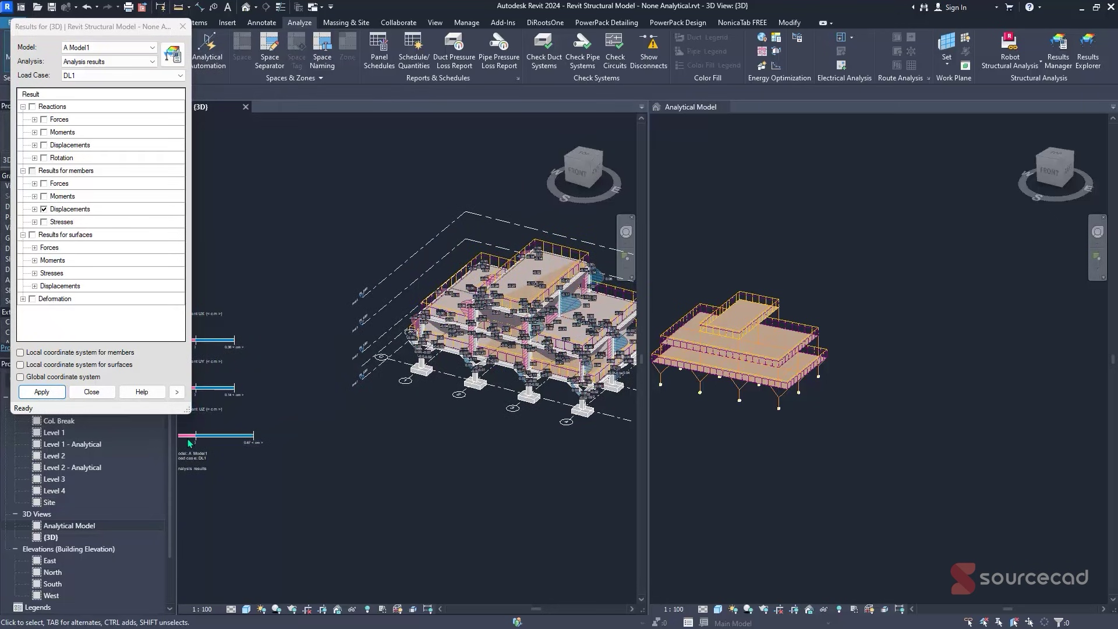
pyautogui.moveTo(316, 460); pyautogui.dragTo(382, 579)
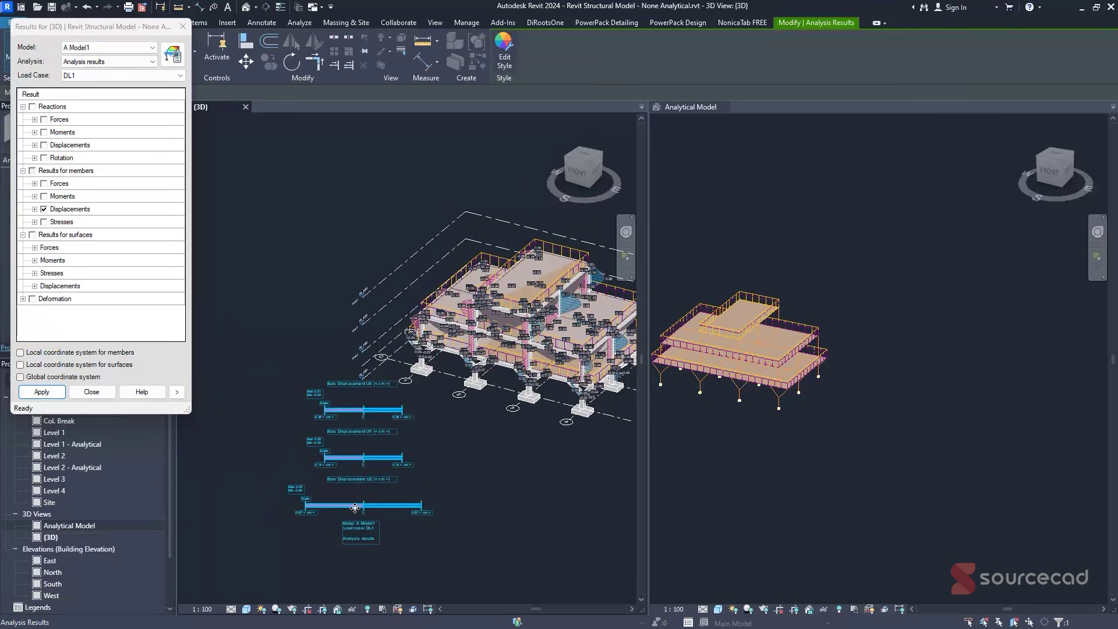
pyautogui.scroll(3, 355, 509)
pyautogui.scroll(-2, 356, 511)
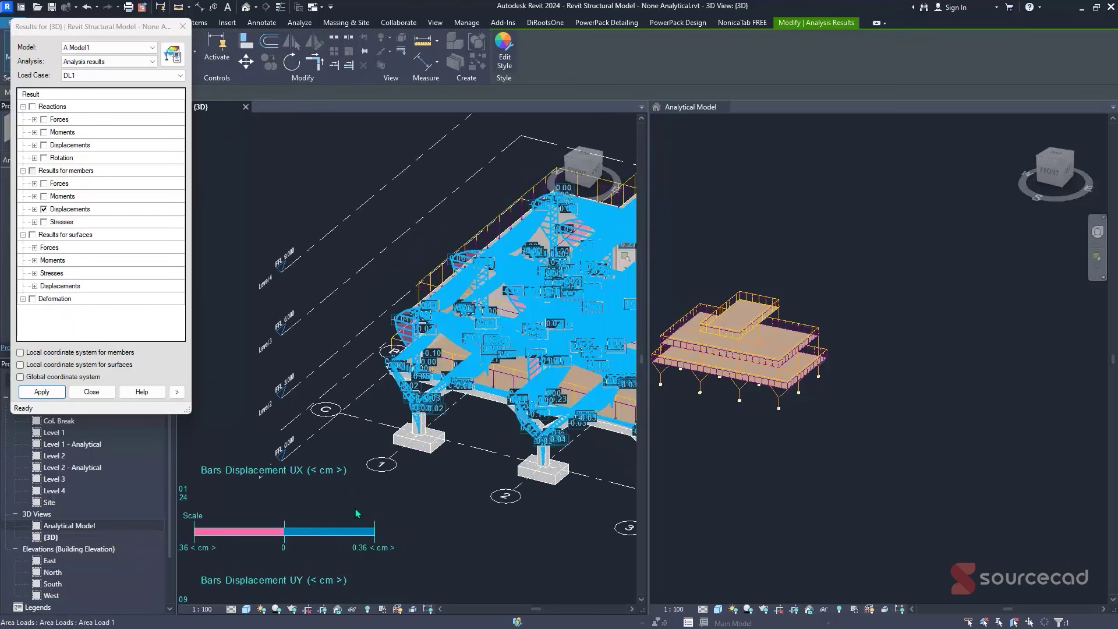
pyautogui.scroll(-3, 357, 515)
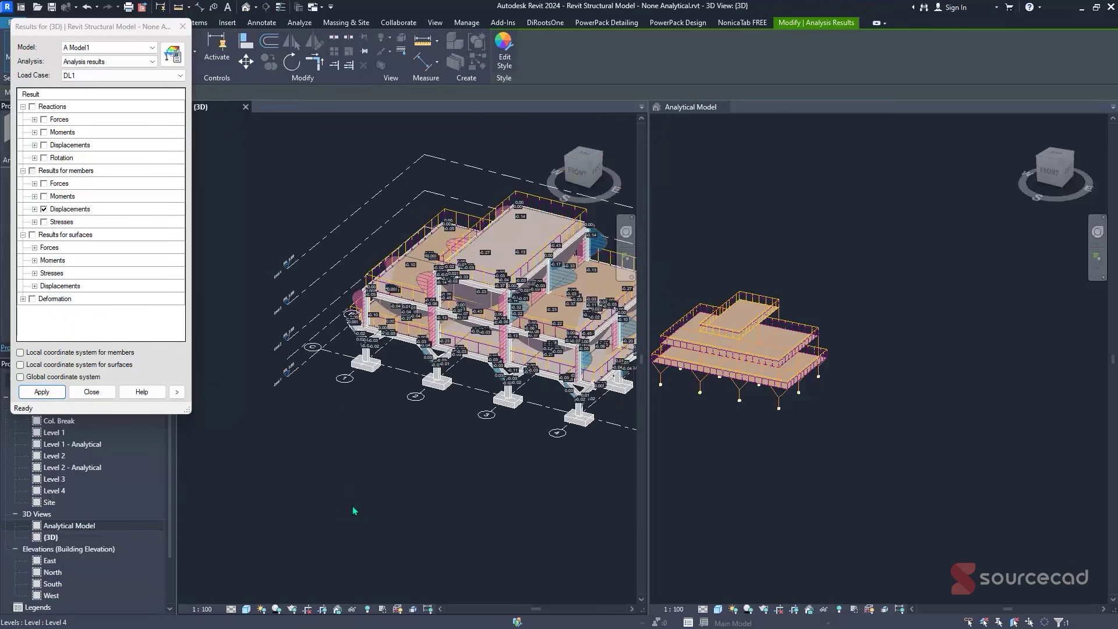
# - Show only the members' maximum bending stresses (Mz) for DL1 and move the legend closer to the structure
pyautogui.click(44, 209)
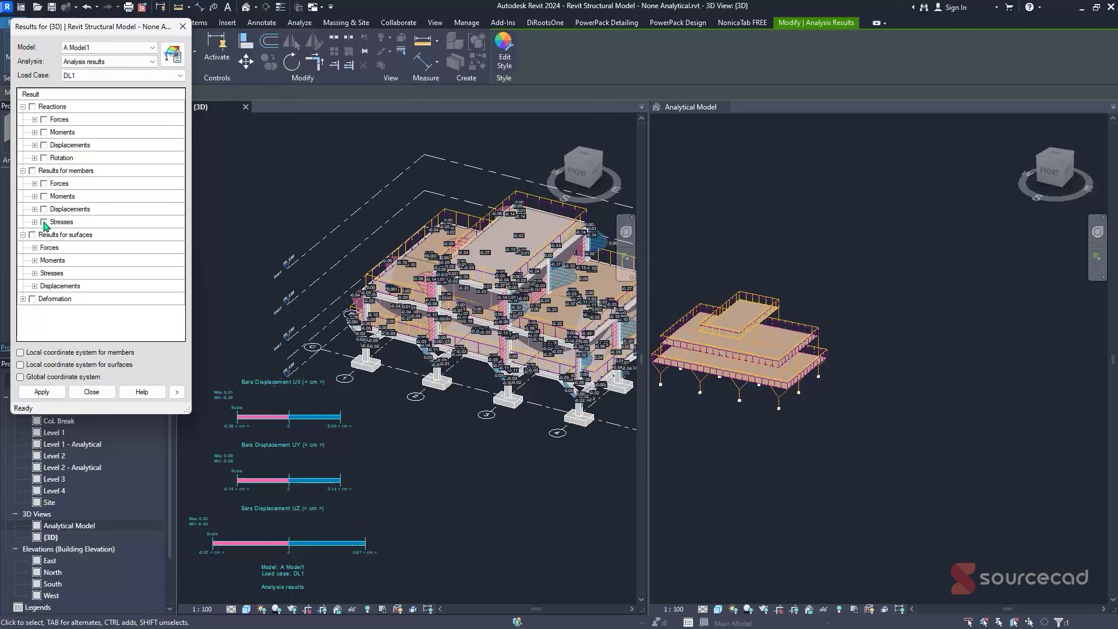
pyautogui.click(42, 391)
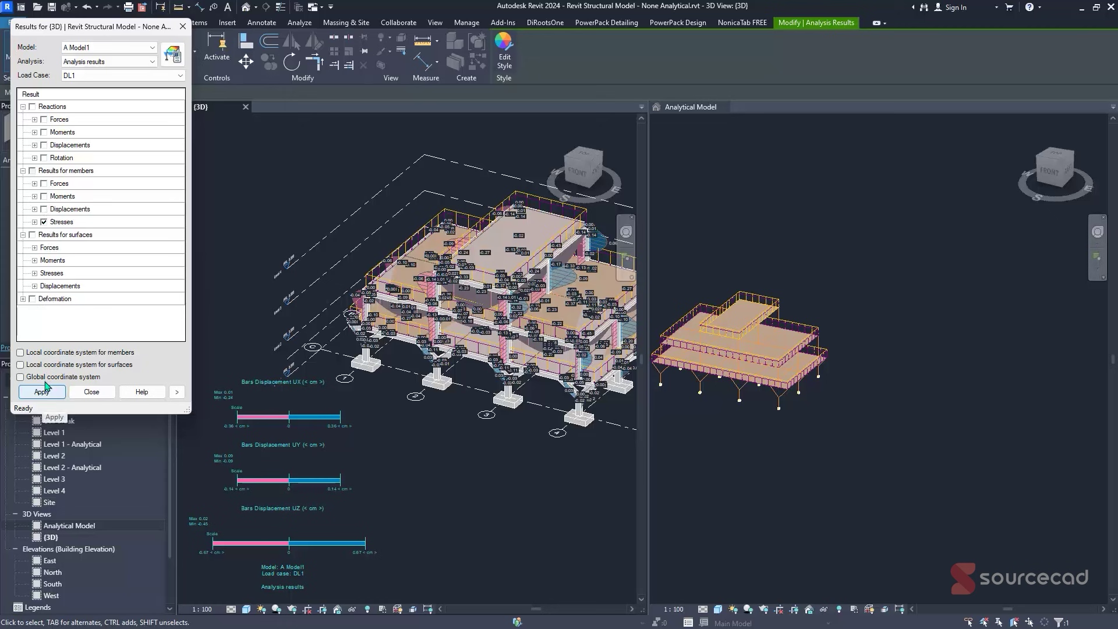
pyautogui.click(35, 222)
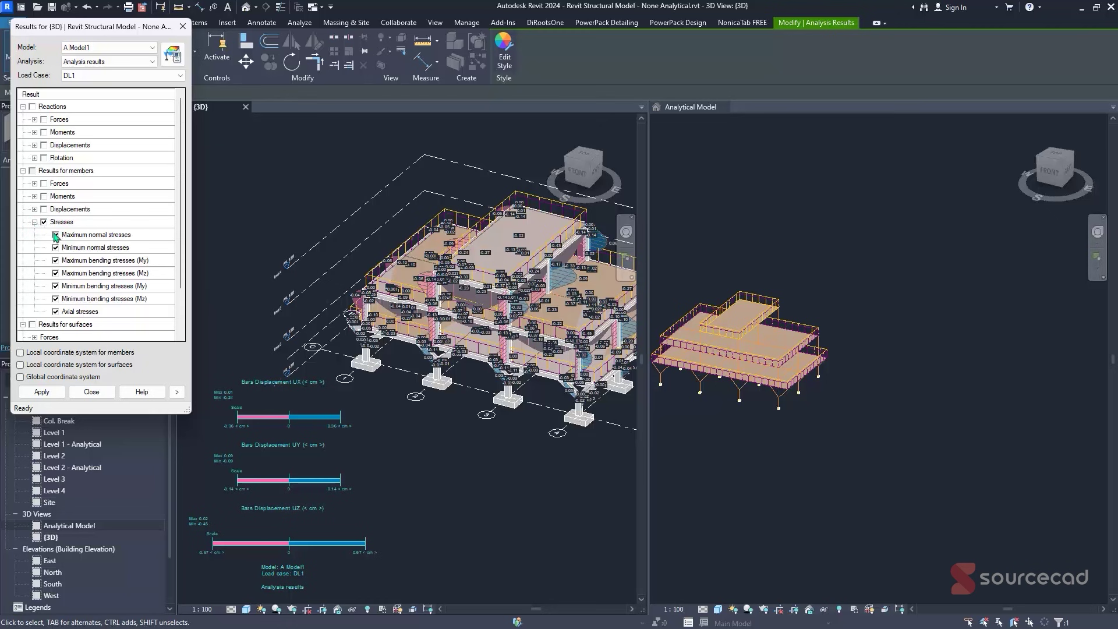
pyautogui.click(56, 235)
pyautogui.click(56, 298)
pyautogui.click(43, 209)
pyautogui.click(44, 223)
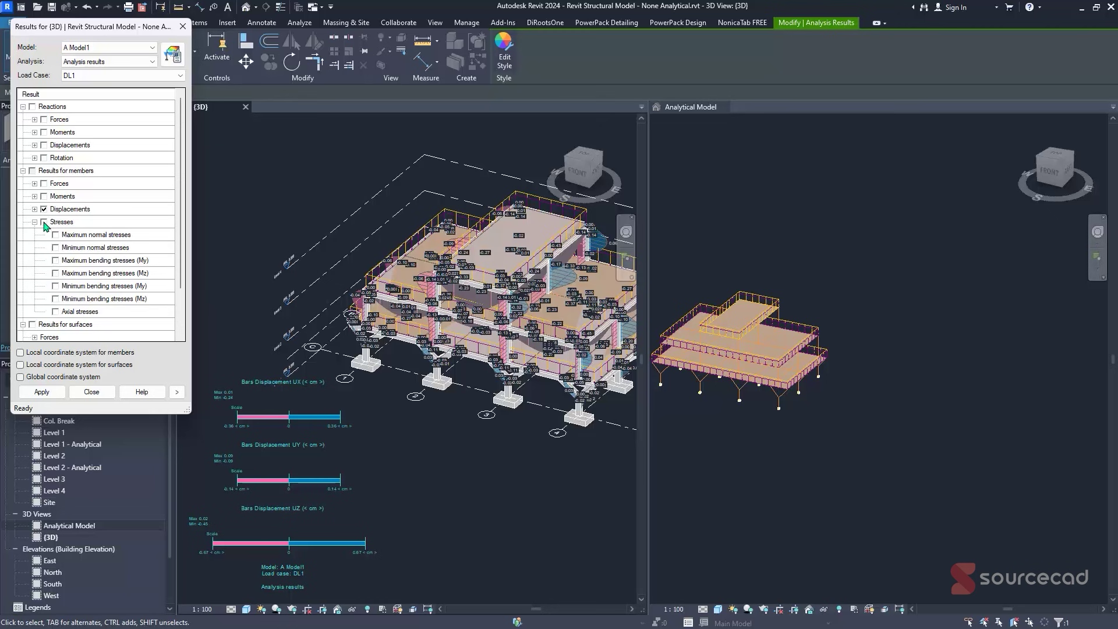
pyautogui.click(55, 274)
pyautogui.click(42, 392)
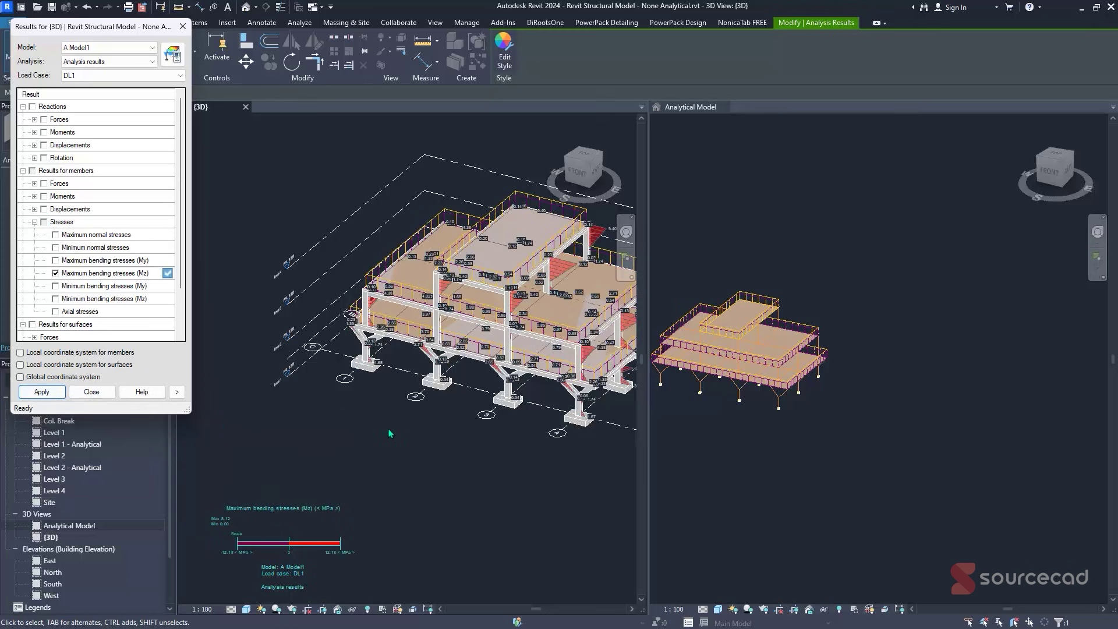
pyautogui.moveTo(280, 549); pyautogui.dragTo(291, 494)
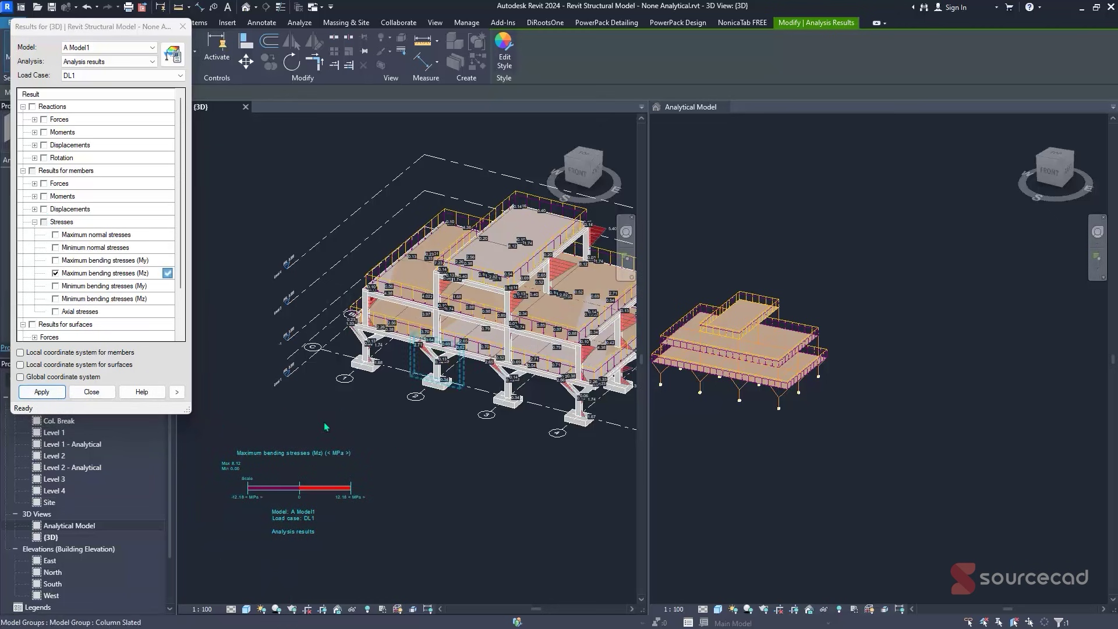
# - Review the settings, color mapping and legend options of the Color map analysis display style, leaving them unchanged
pyautogui.click(504, 55)
pyautogui.scroll(2, 424, 363)
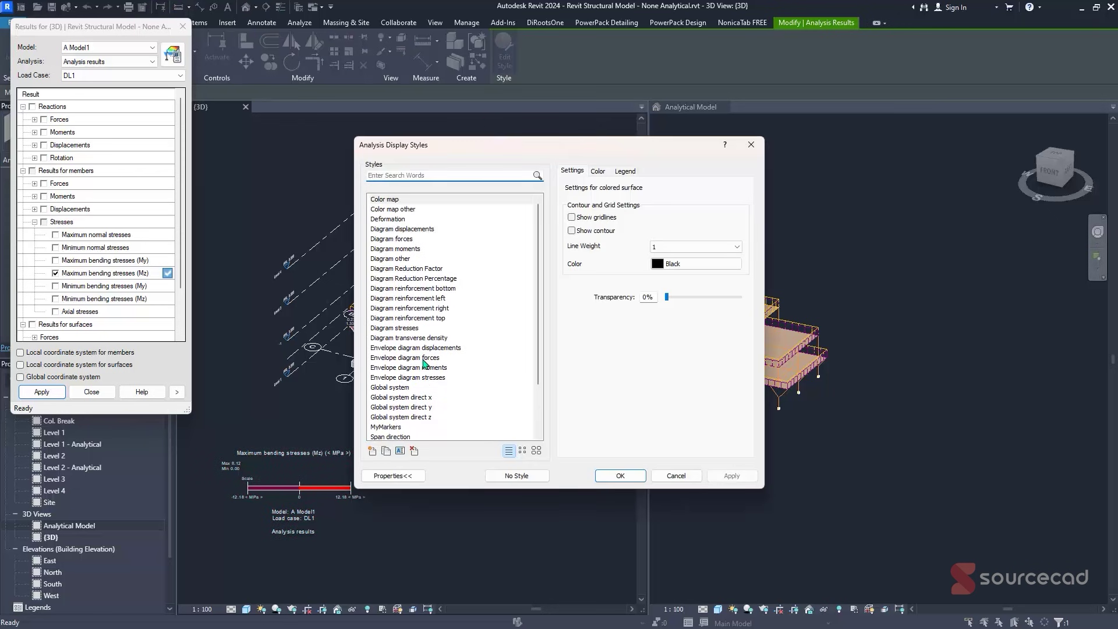
pyautogui.click(599, 170)
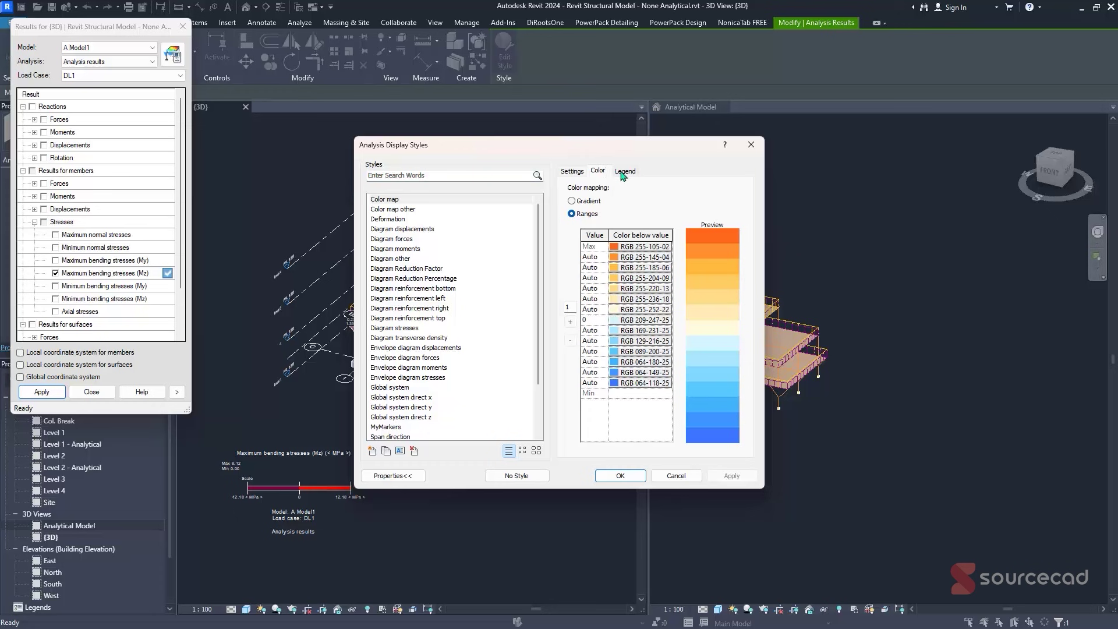
pyautogui.click(624, 172)
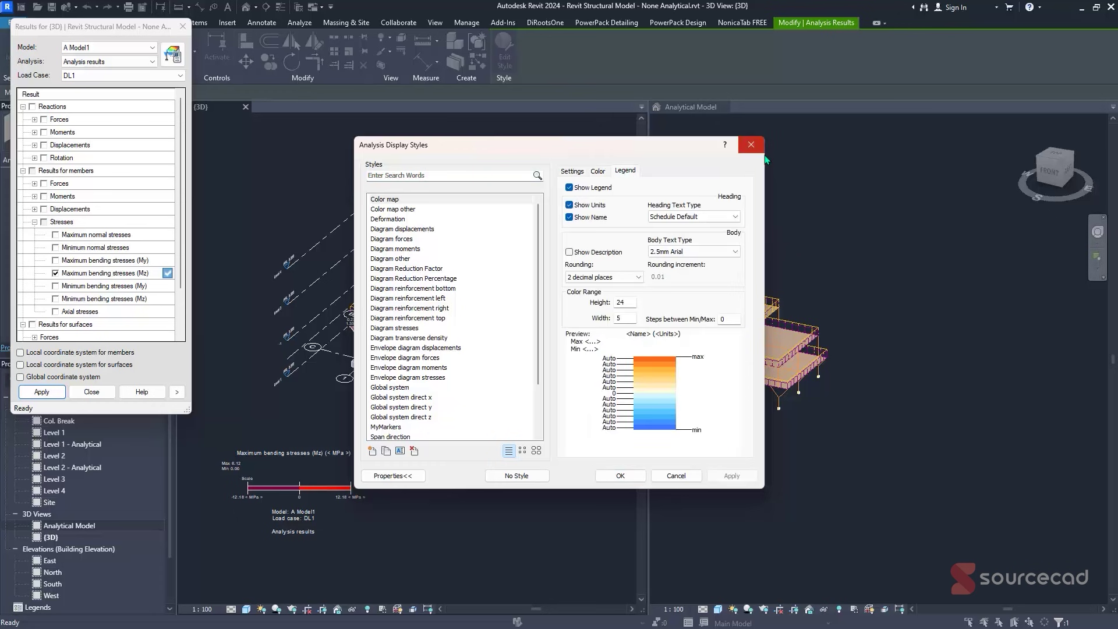
pyautogui.click(751, 145)
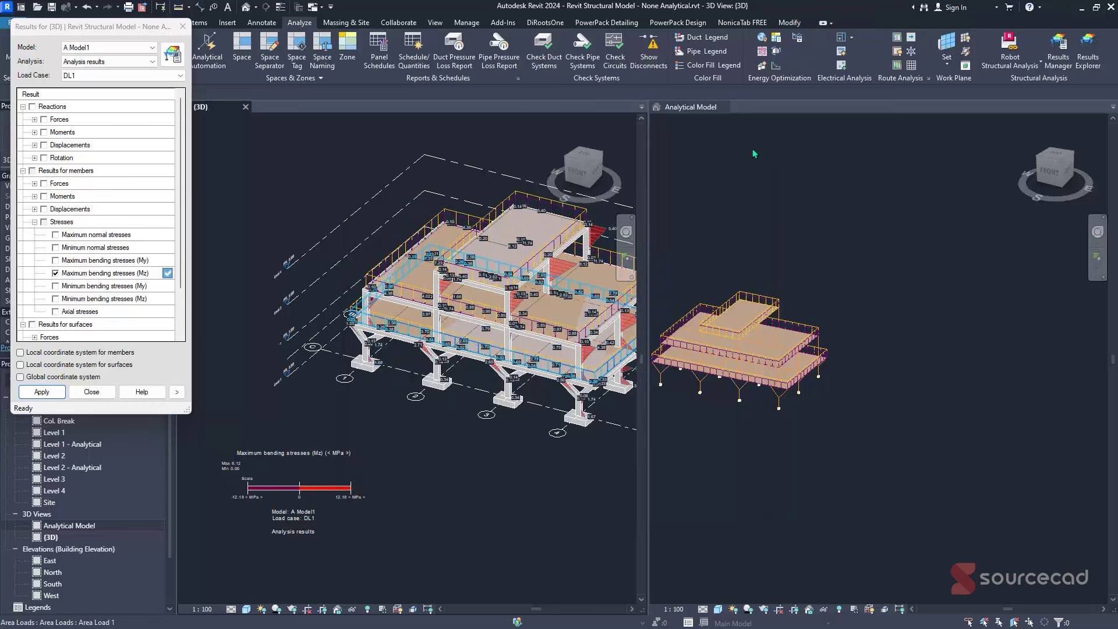
# - Display all reactions together with the members' maximum bending stresses (Mz) for load case LL1 and inspect them around the structure
pyautogui.keyDown('shift'); pyautogui.moveTo(760, 156); pyautogui.dragTo(848, 223, button='middle'); pyautogui.keyUp('shift')
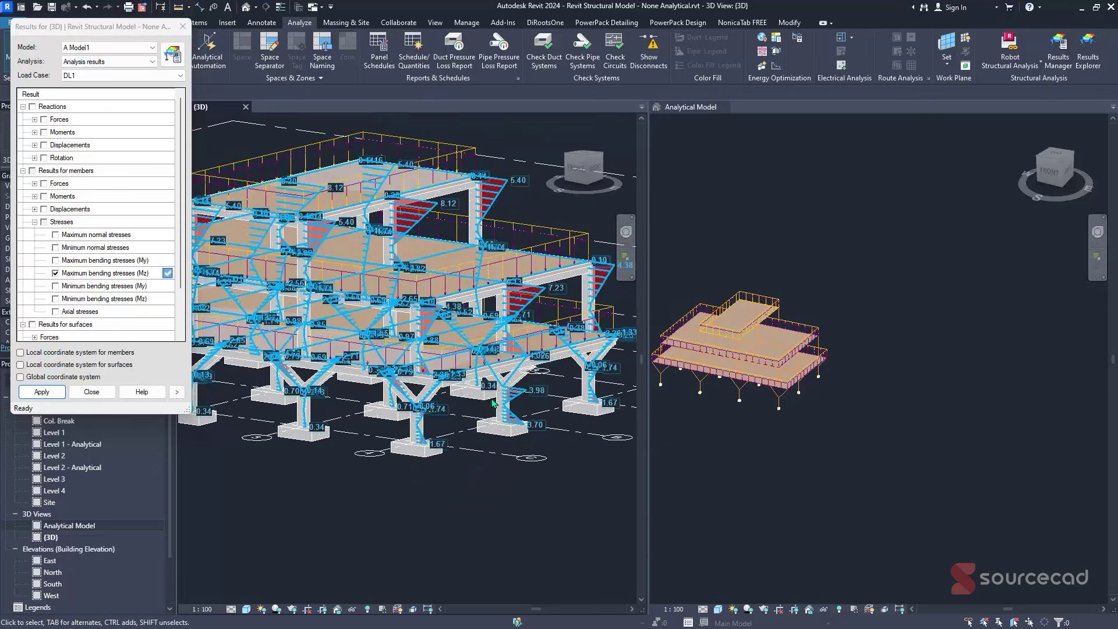
pyautogui.keyDown('shift'); pyautogui.moveTo(491, 402); pyautogui.dragTo(492, 401, button='middle'); pyautogui.keyUp('shift')
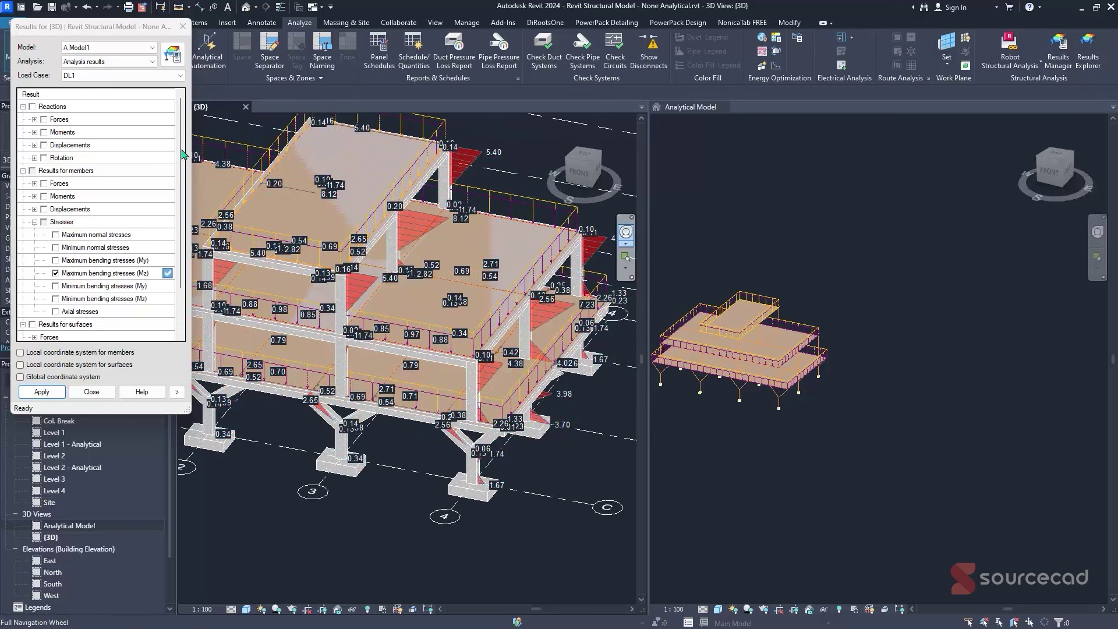
pyautogui.click(94, 77)
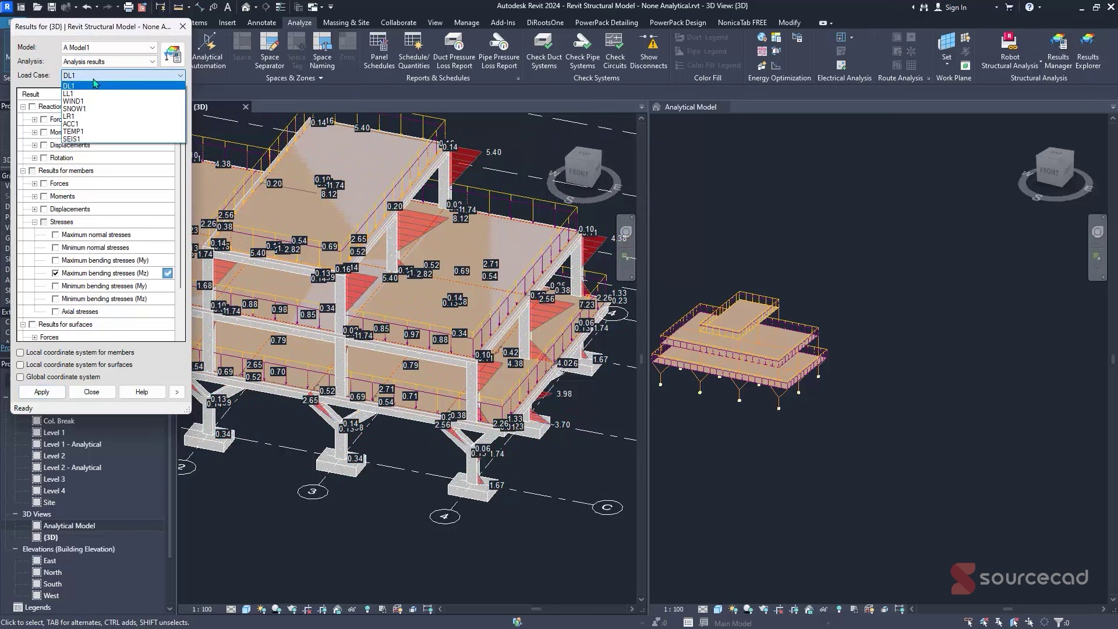
pyautogui.click(87, 96)
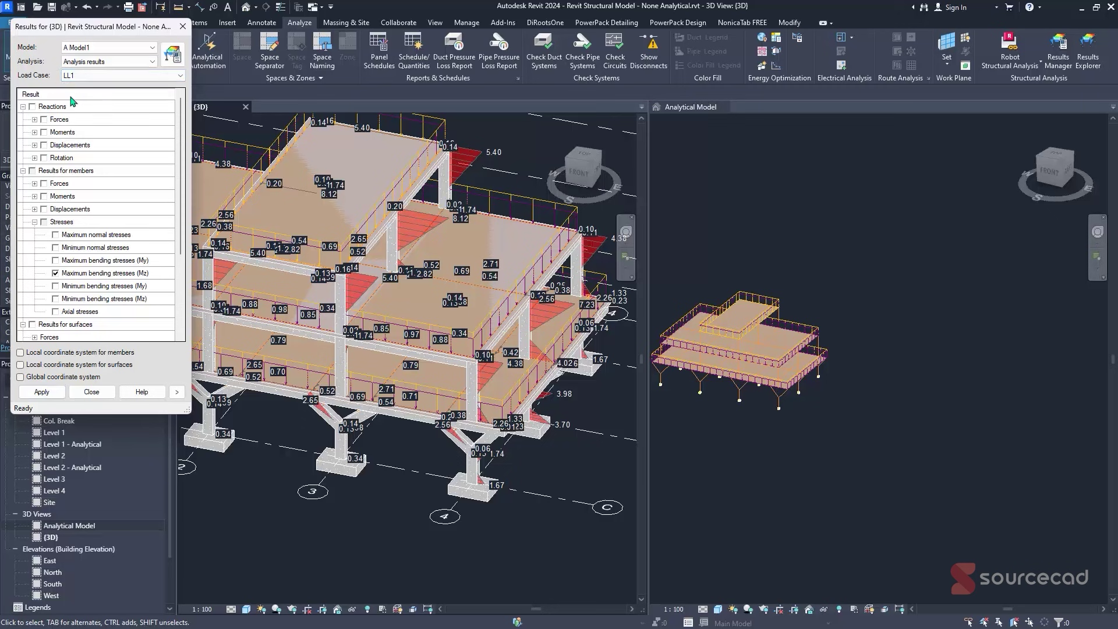
pyautogui.click(32, 107)
pyautogui.click(42, 392)
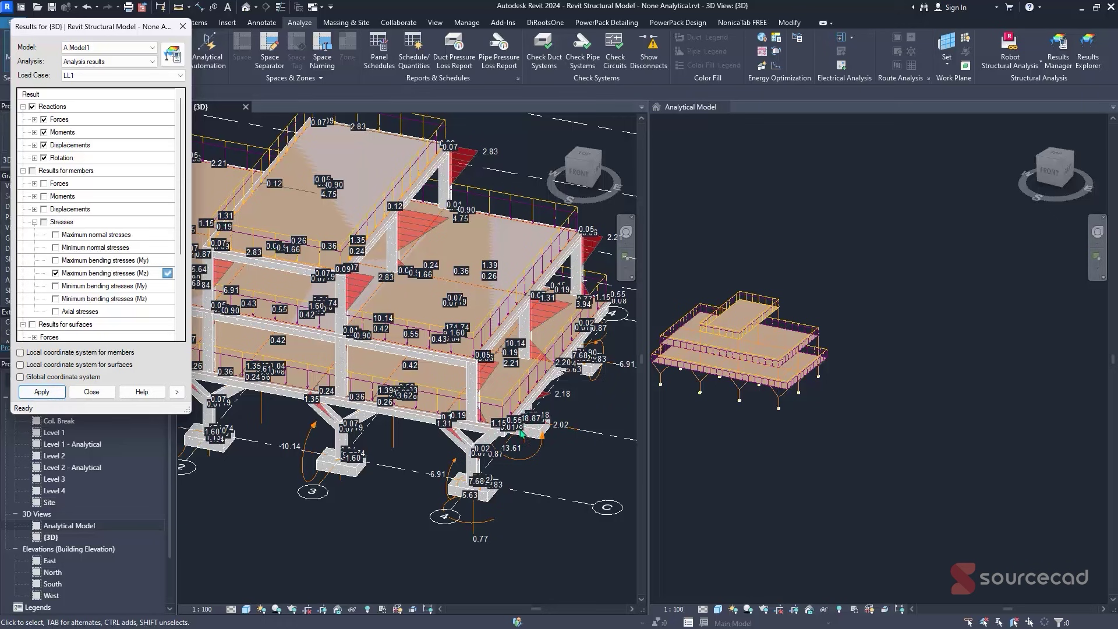
pyautogui.scroll(3, 514, 483)
pyautogui.scroll(-1, 505, 535)
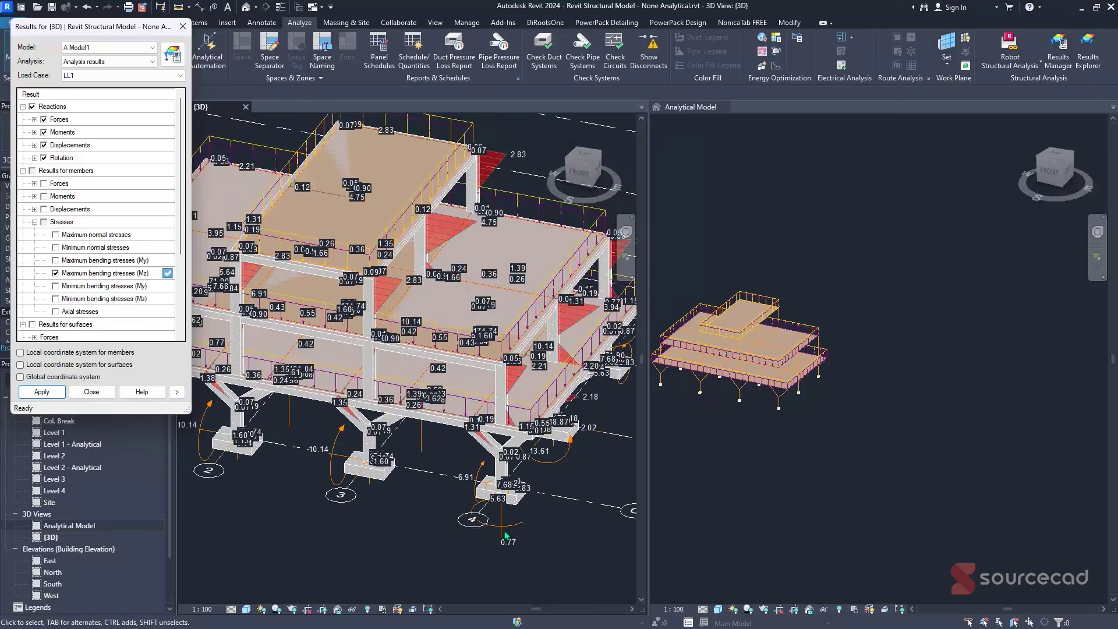
pyautogui.scroll(-4, 505, 534)
pyautogui.keyDown('shift'); pyautogui.moveTo(448, 338); pyautogui.dragTo(385, 279, button='middle'); pyautogui.keyUp('shift')
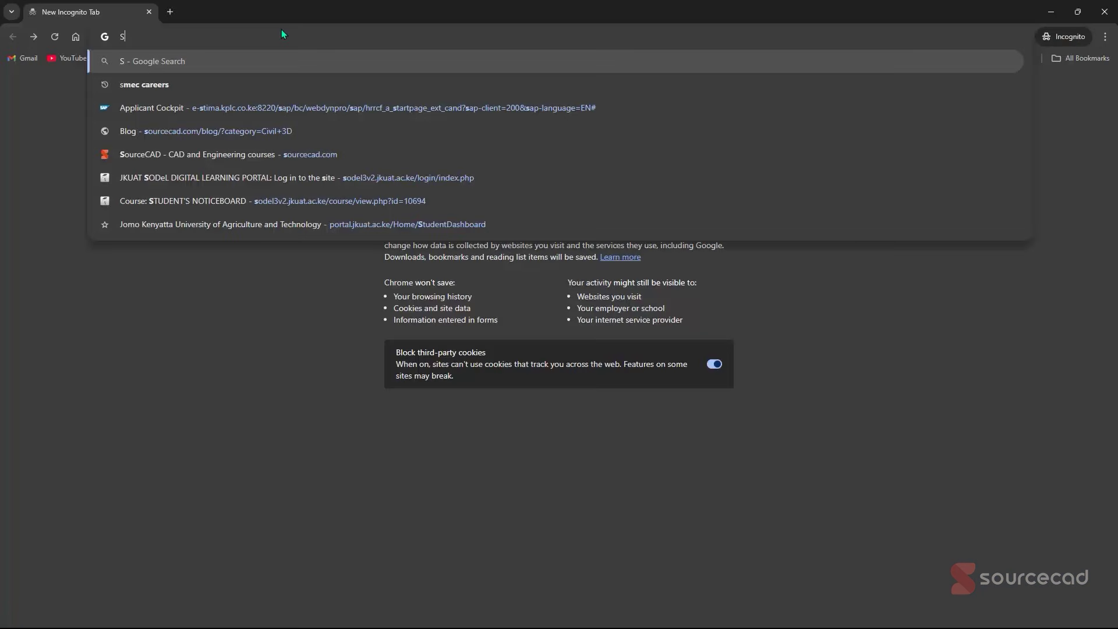
# - Go to sourcecad.com in the Chrome incognito window and open the free courses page
pyautogui.write('ourceCA')
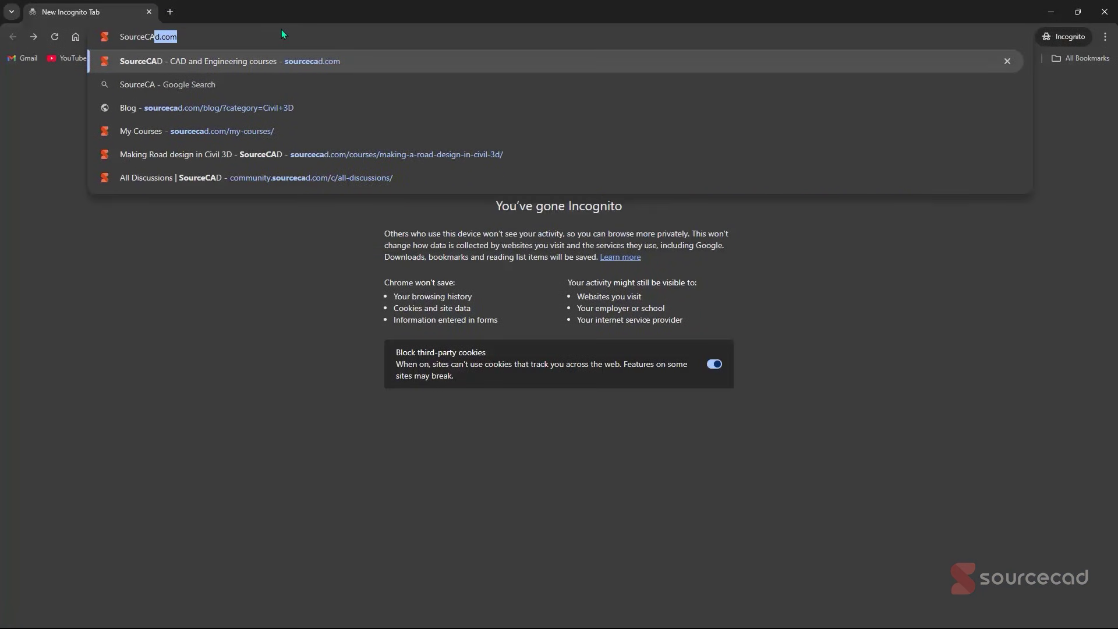
pyautogui.press('Return')
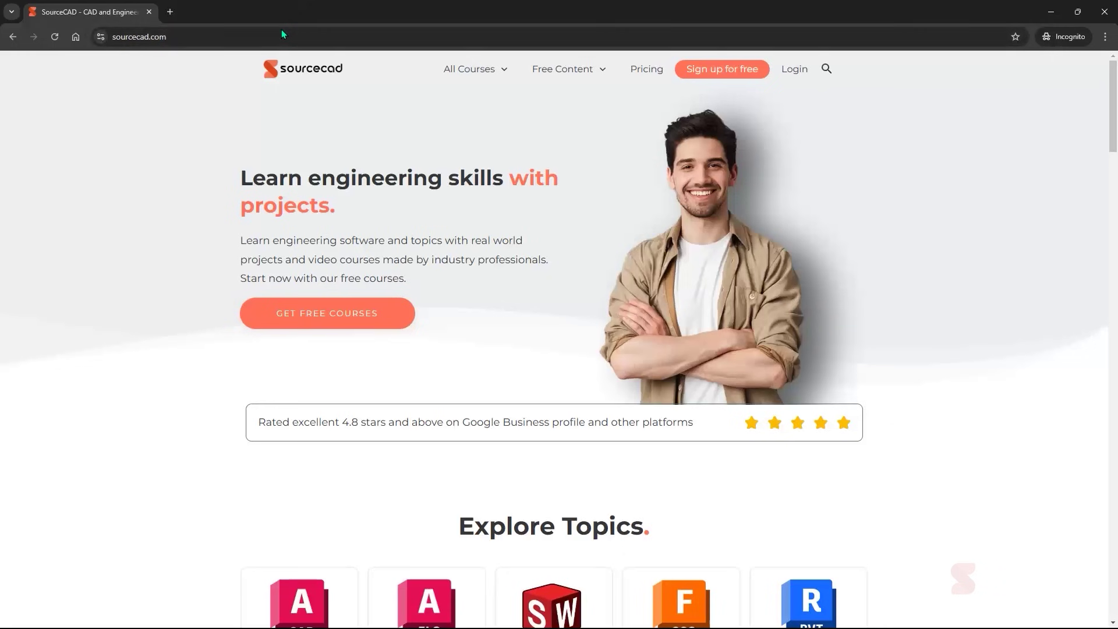
pyautogui.moveTo(599, 69)
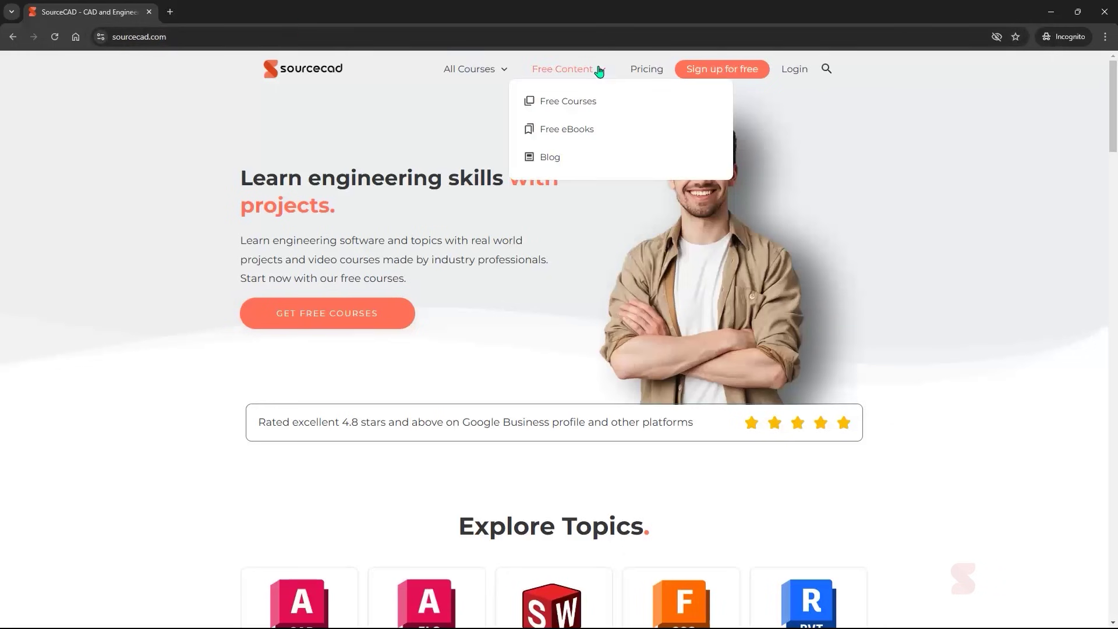
pyautogui.click(586, 100)
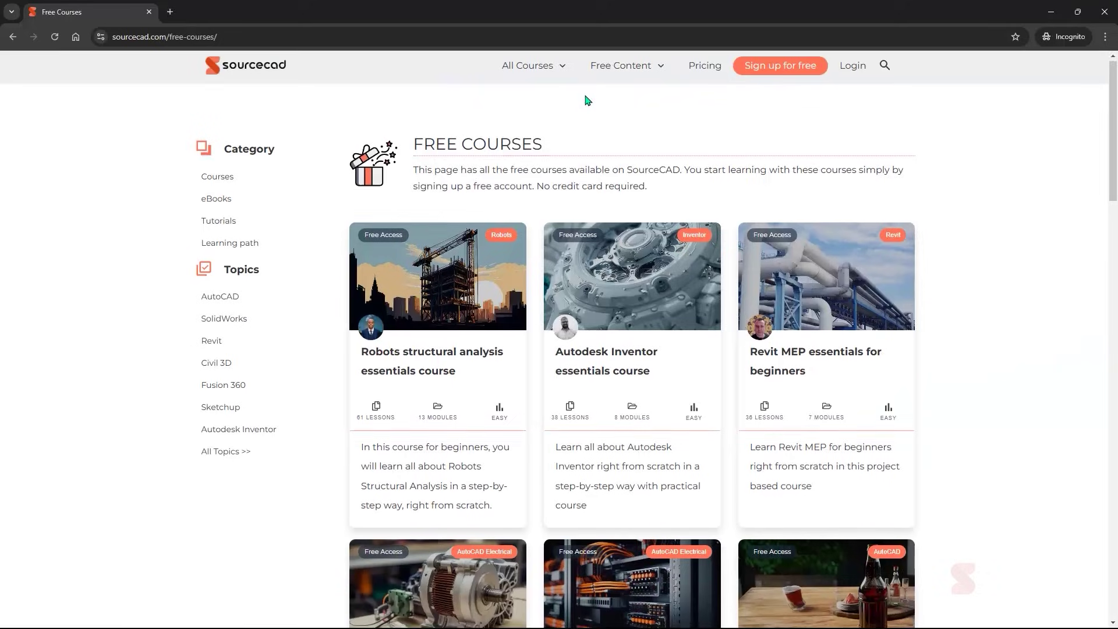
# - Look through the Robots structural analysis essentials and Revit MEP essentials for beginners course pages and return to the free courses list
pyautogui.scroll(-2, 403, 268)
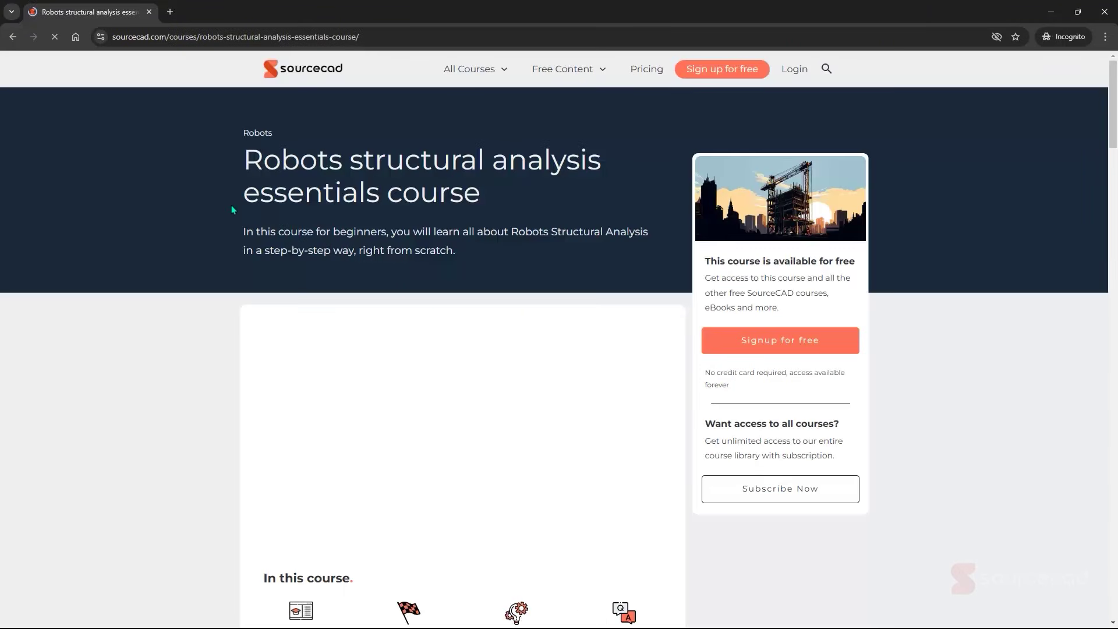
pyautogui.scroll(-15, 252, 163)
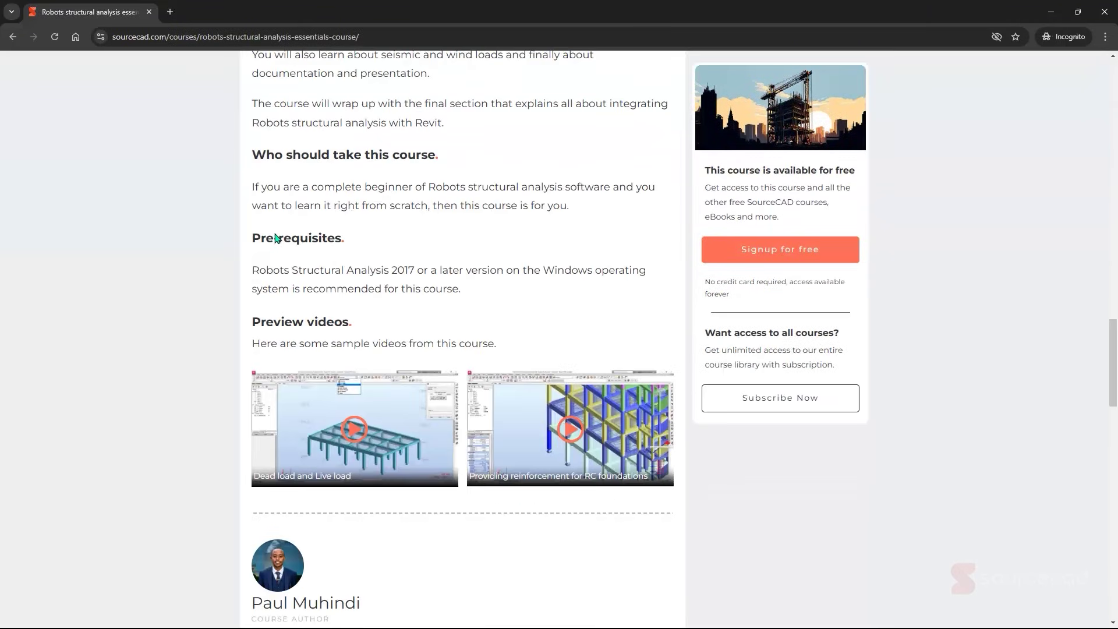
pyautogui.scroll(-1, 276, 238)
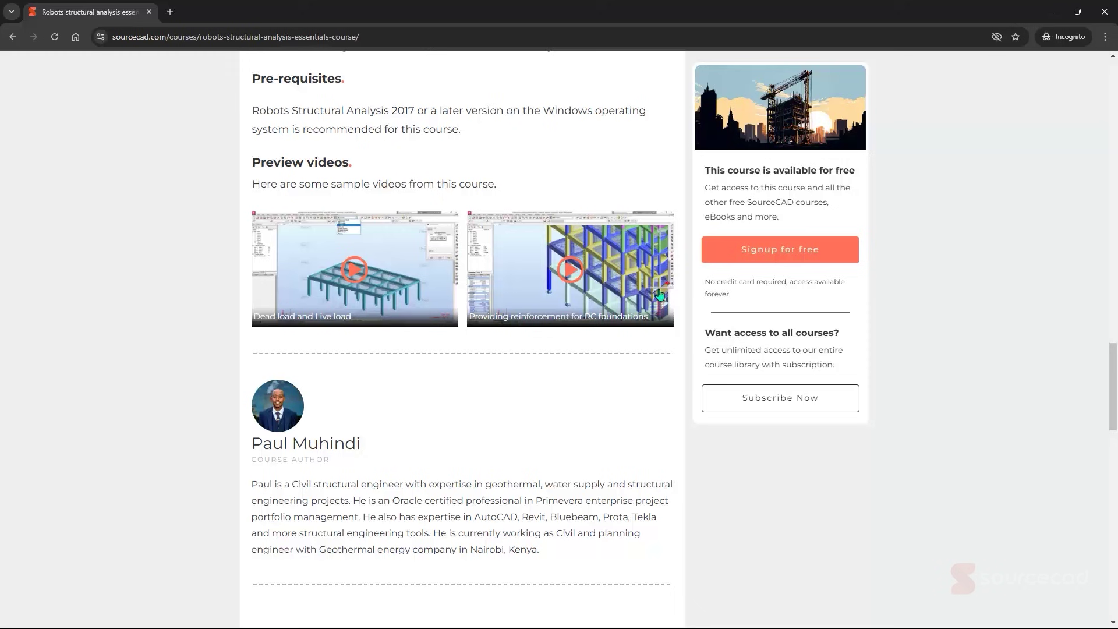
pyautogui.click(12, 37)
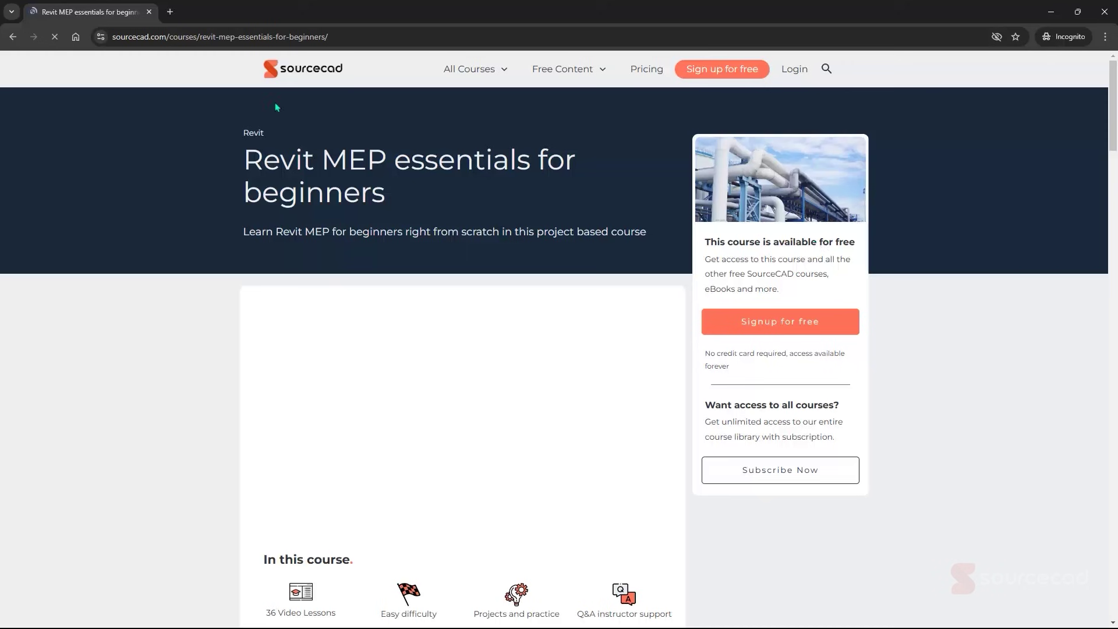
pyautogui.click(12, 37)
# - Find the Revit architecture essentials course for beginners among the free courses, look through its contents and return to Revit
pyautogui.scroll(-5, 738, 281)
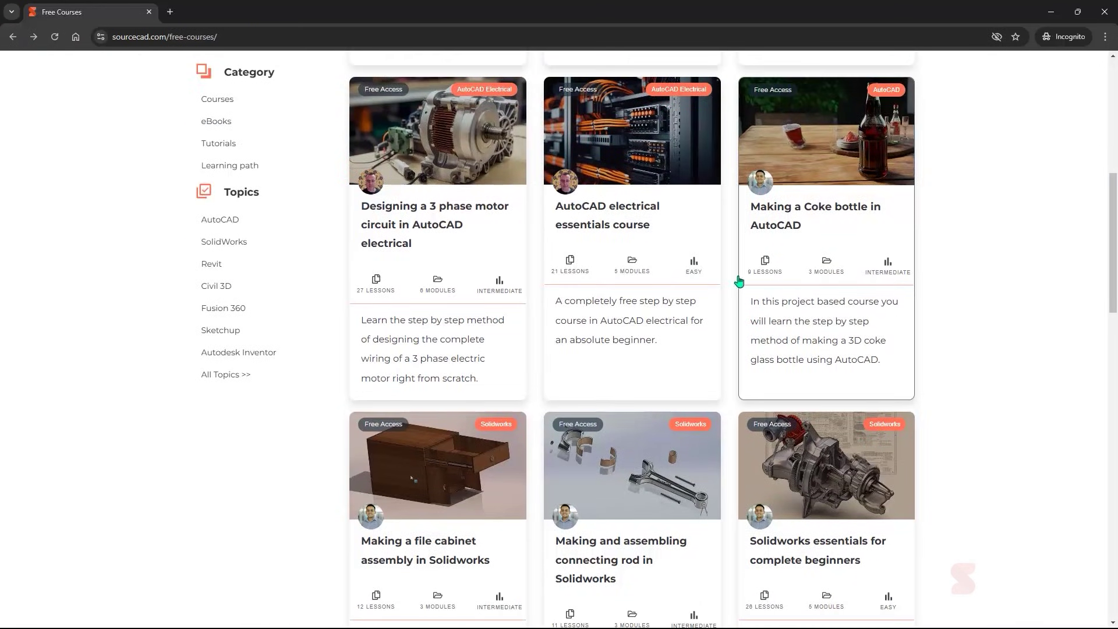
pyautogui.scroll(-5, 946, 349)
pyautogui.scroll(-2, 946, 350)
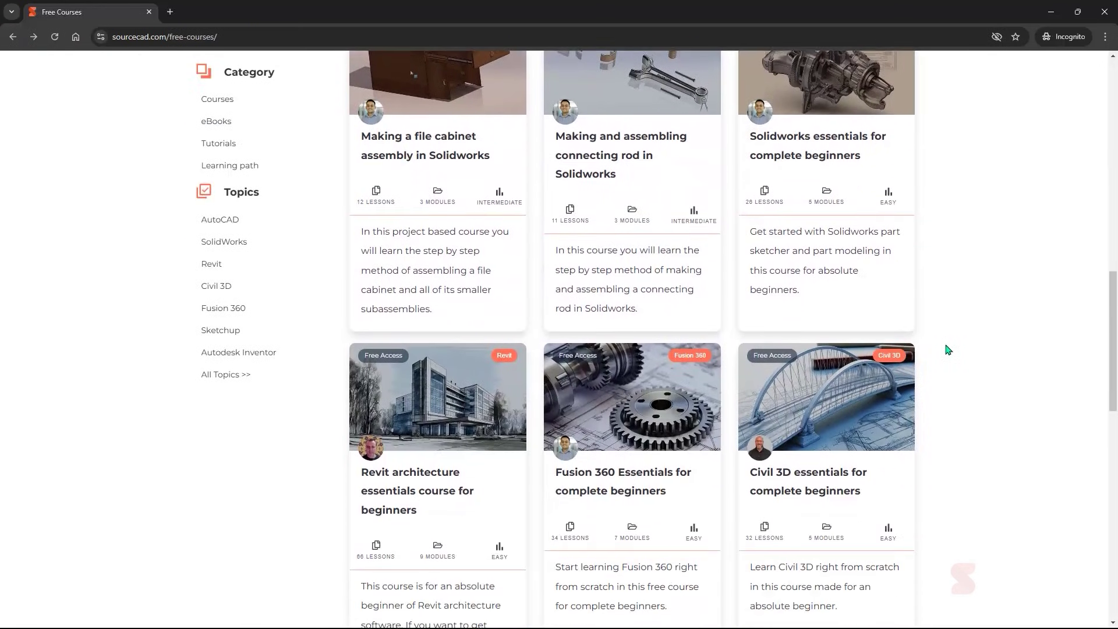
pyautogui.click(424, 469)
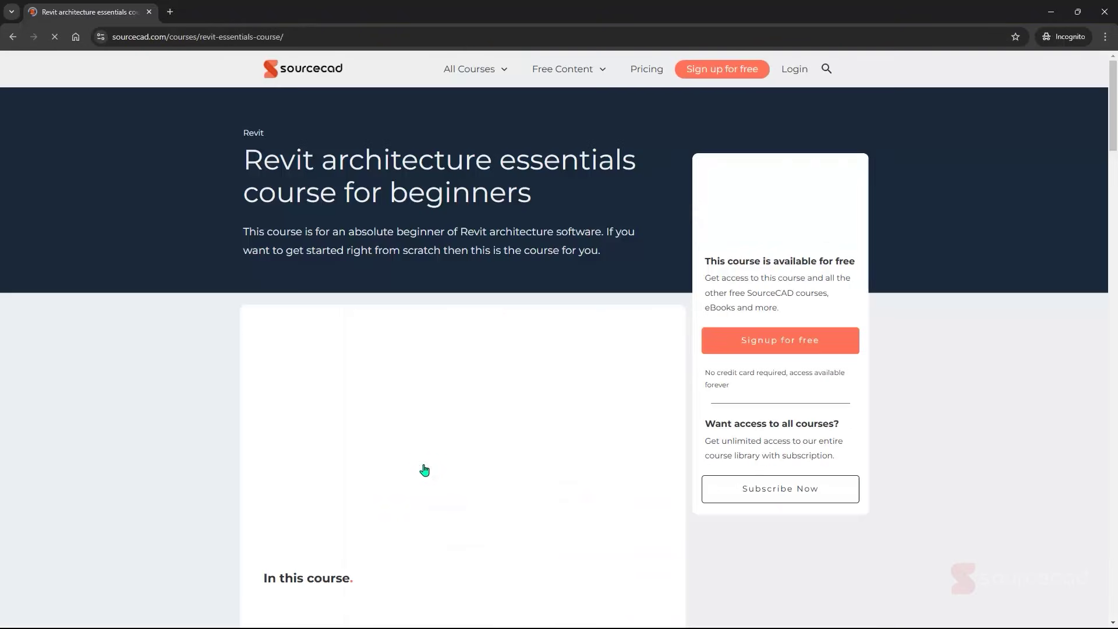
pyautogui.scroll(-3, 185, 251)
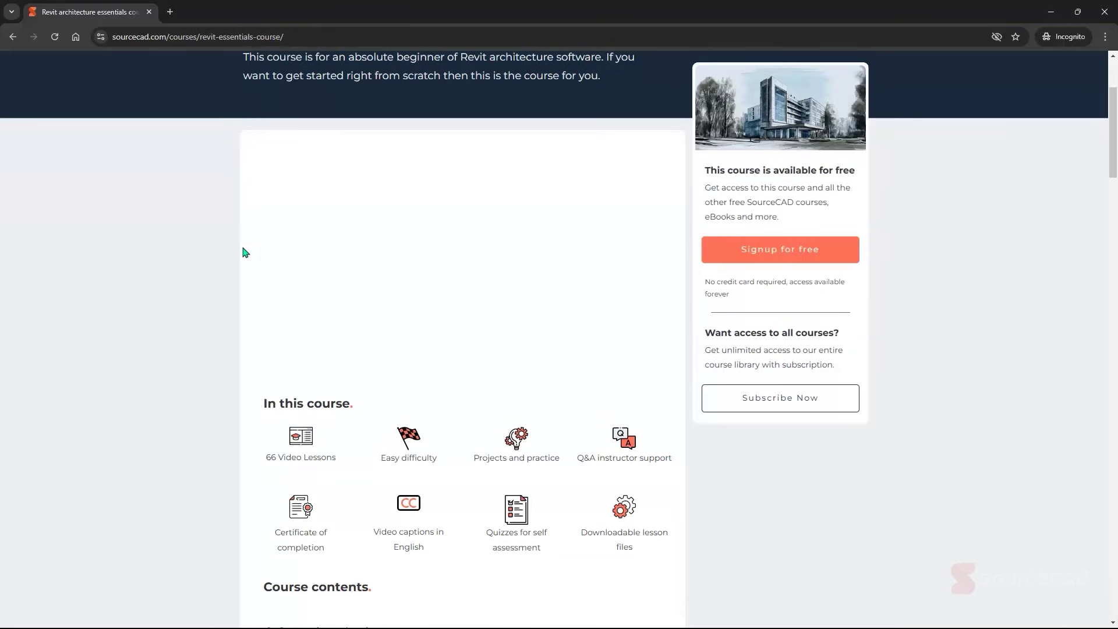
pyautogui.scroll(-3, 928, 252)
pyautogui.scroll(-15, 928, 250)
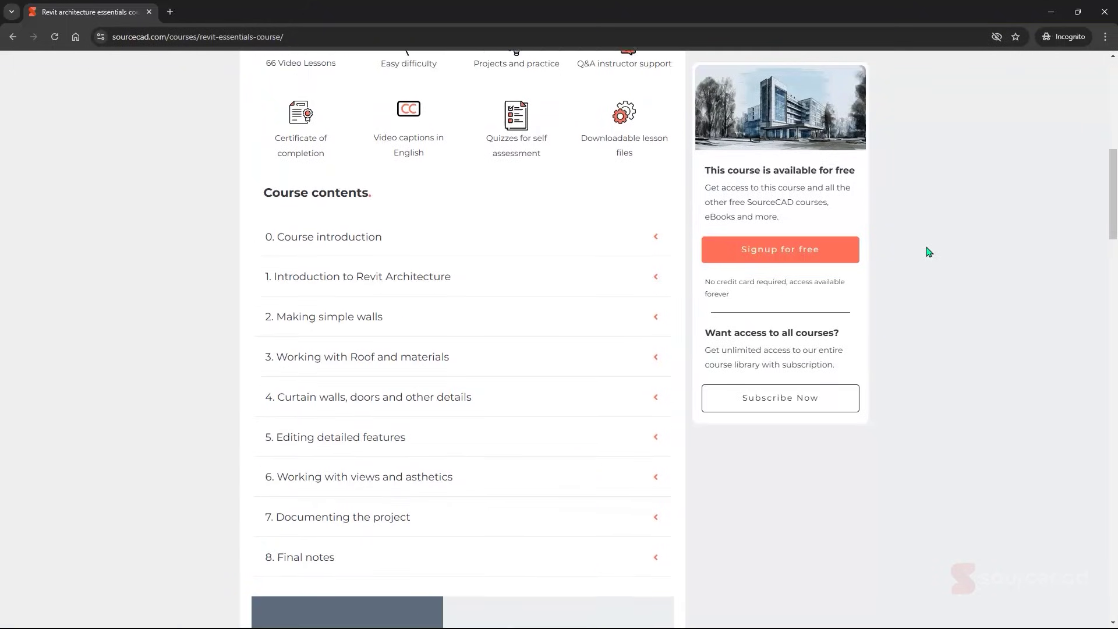
pyautogui.click(1051, 18)
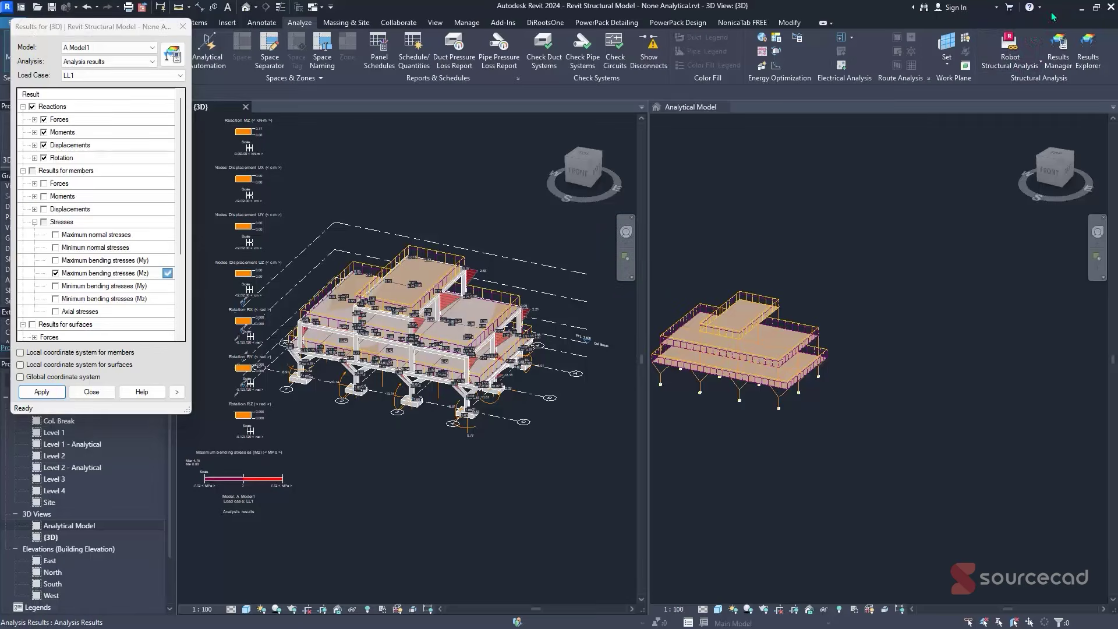